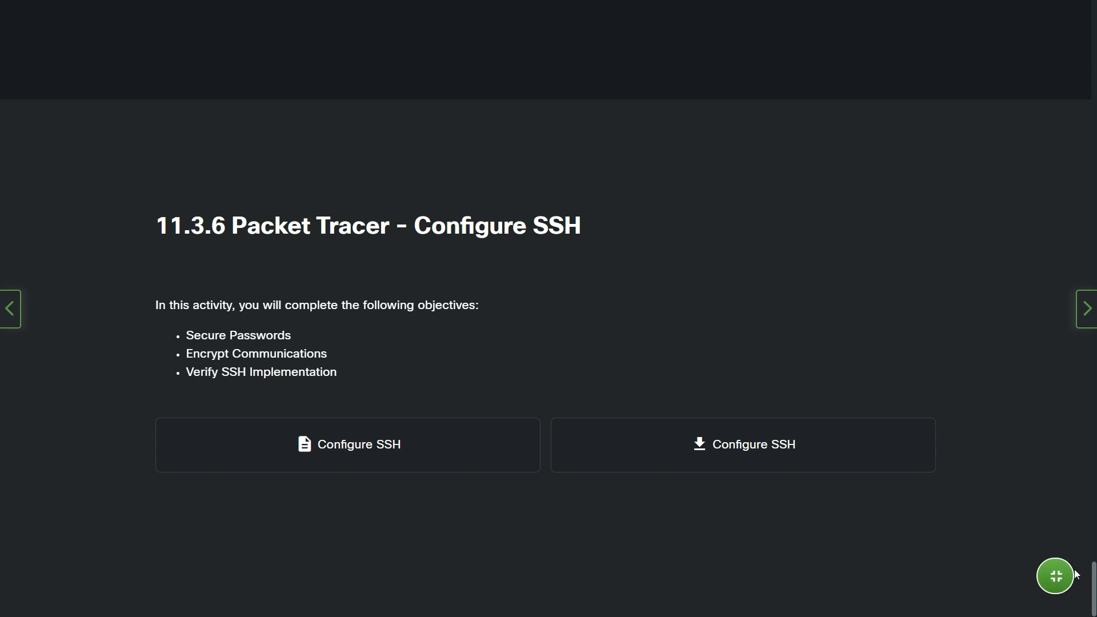
- Scroll the NetAcad page back up to 11.3.1 Password Recommendations at the top of section 11.3
drag(1095, 589, 1094, 23)
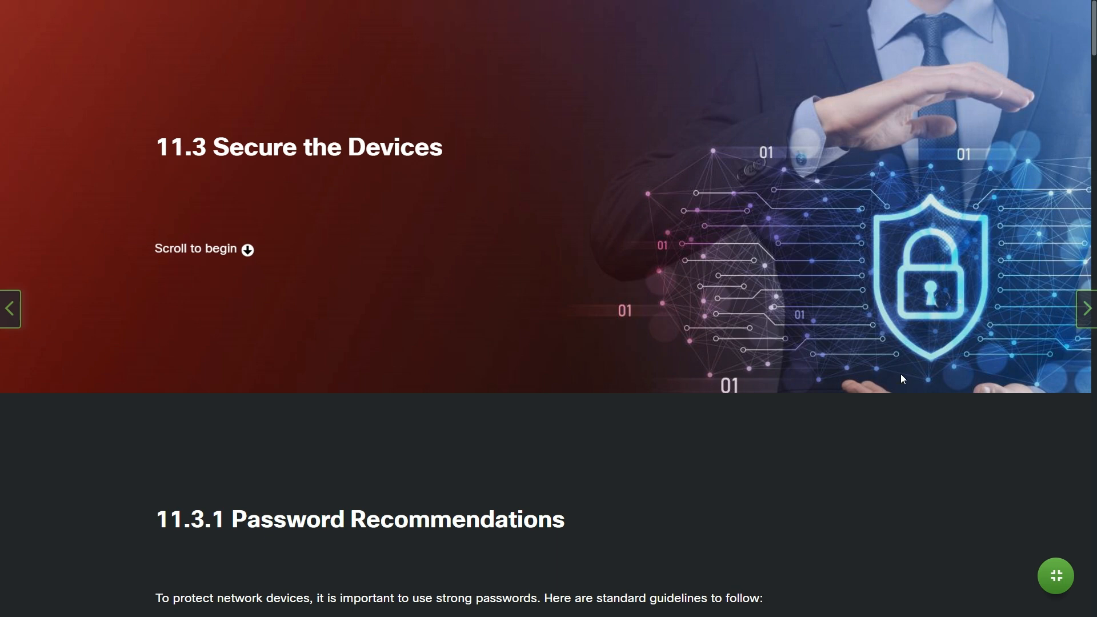
scroll(926, 403, down, 5)
- Scroll to the five weak-password examples, from 'secret' to 'Blueleaf23', and their explanations
scroll(933, 412, down, 1)
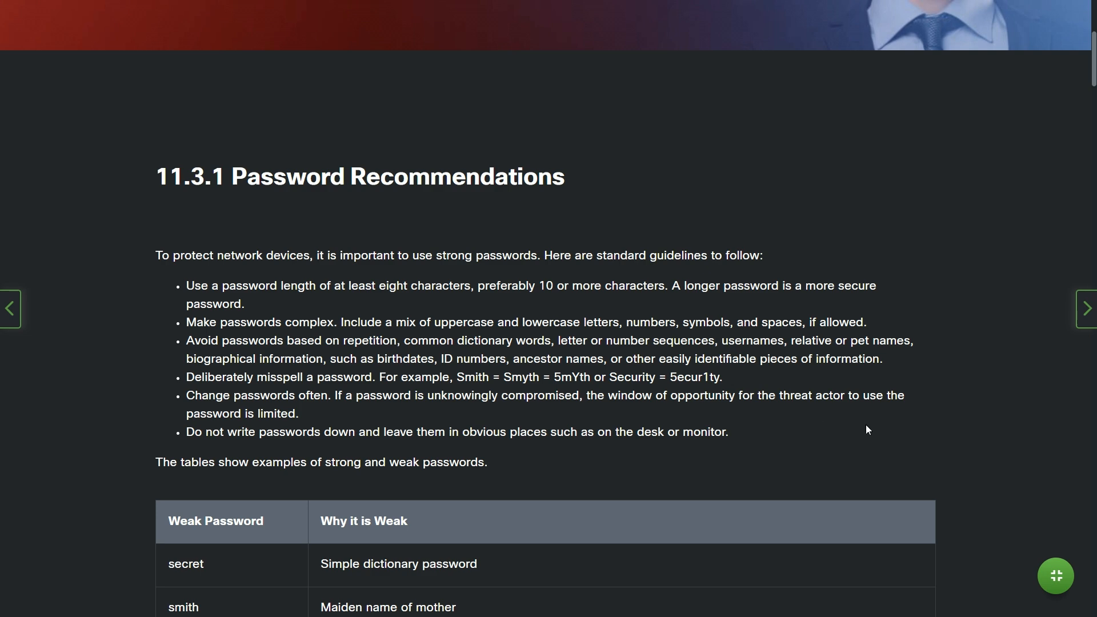
scroll(867, 425, down, 3)
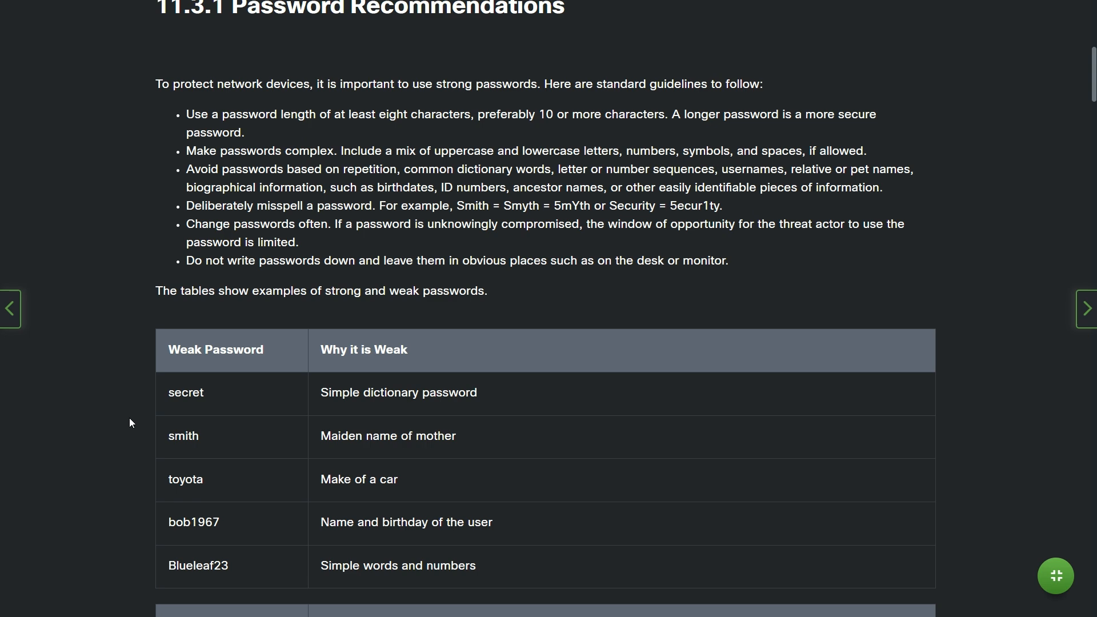
- Scroll past the password tables to the 11.3.2 console password and vty SSH commands
scroll(130, 421, down, 3)
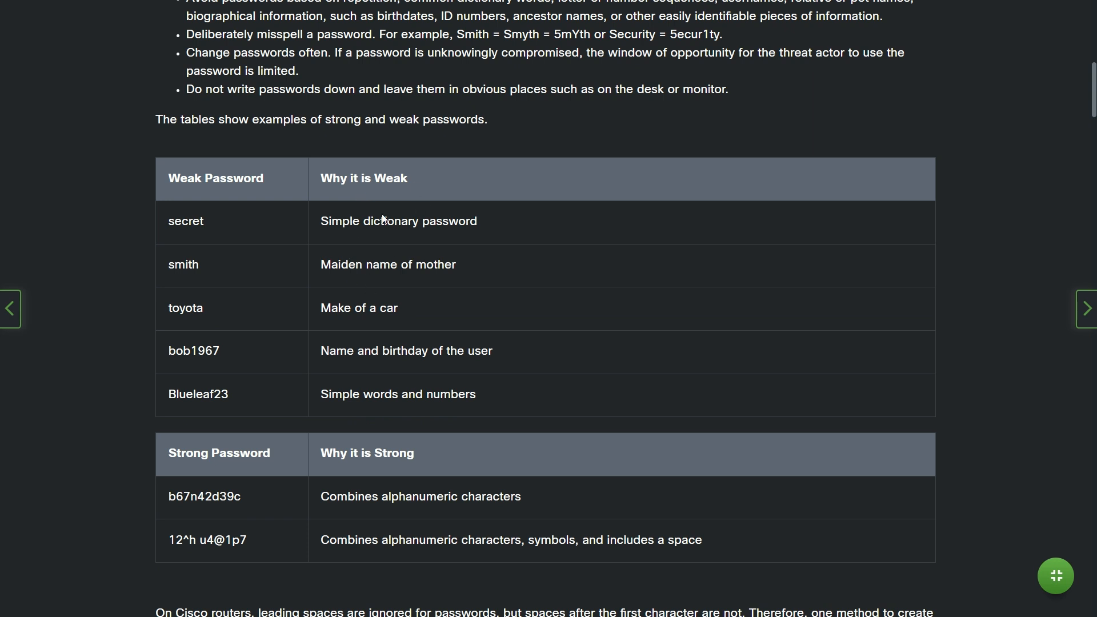
scroll(237, 465, down, 1)
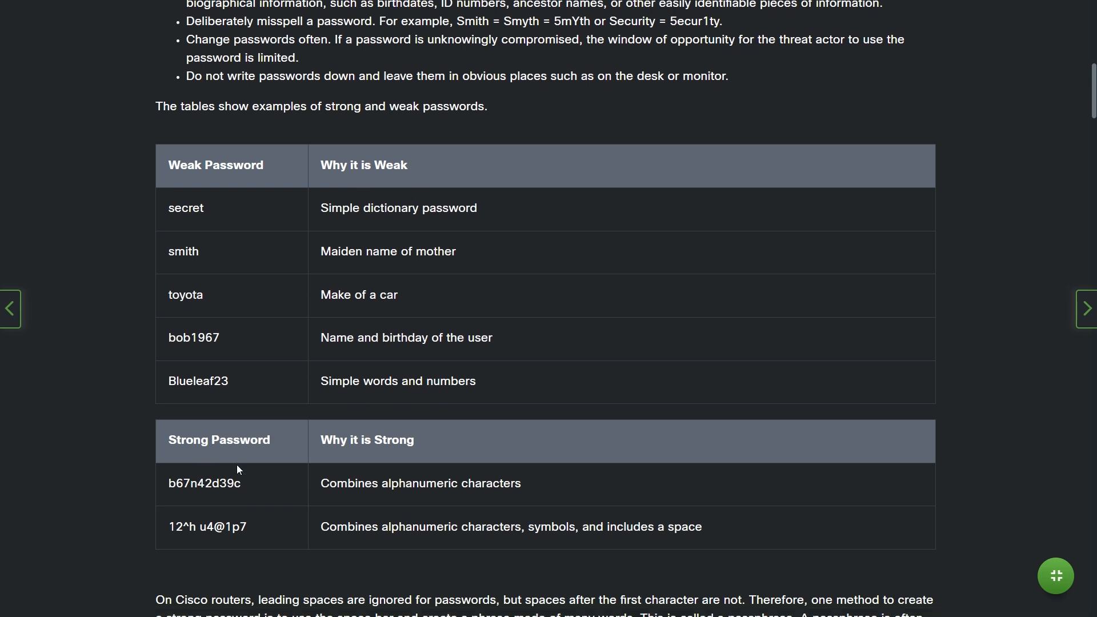
scroll(253, 434, down, 3)
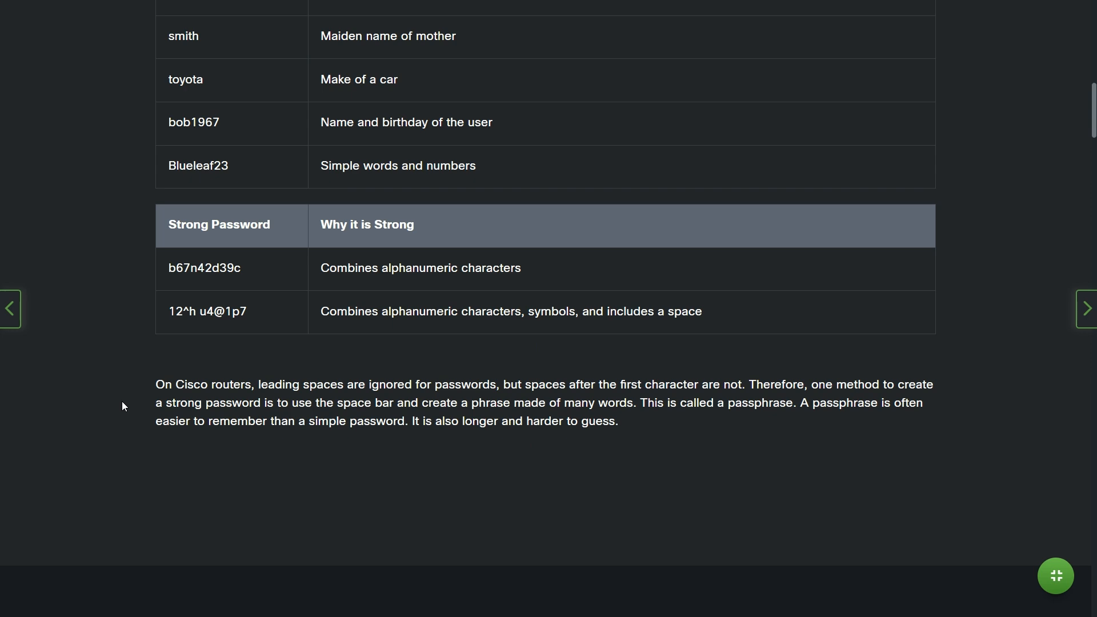
scroll(122, 401, down, 9)
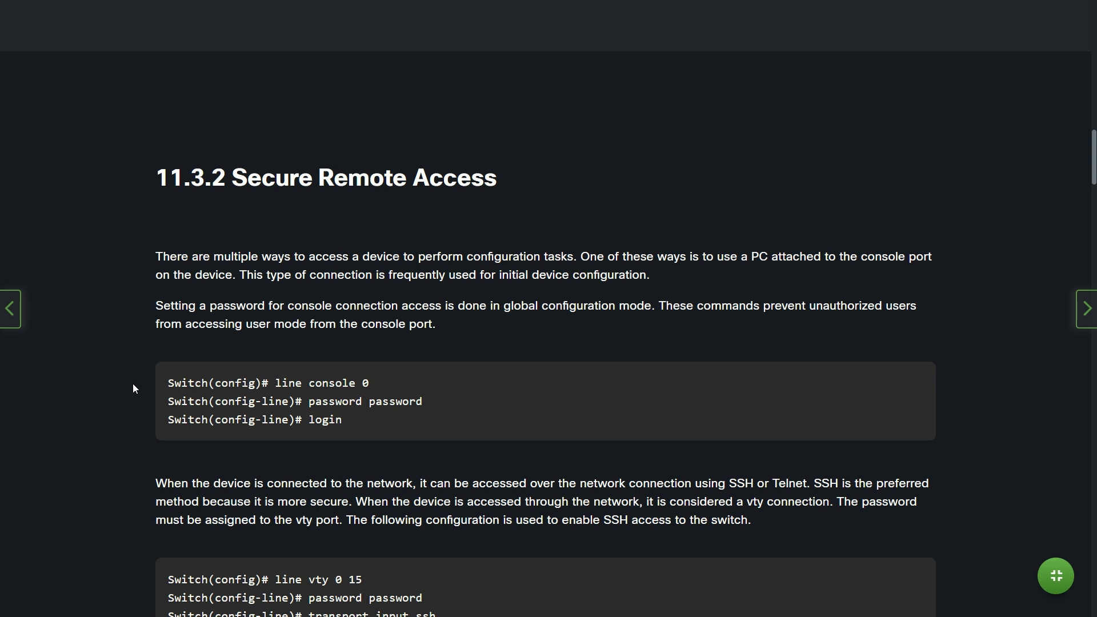
scroll(133, 384, down, 2)
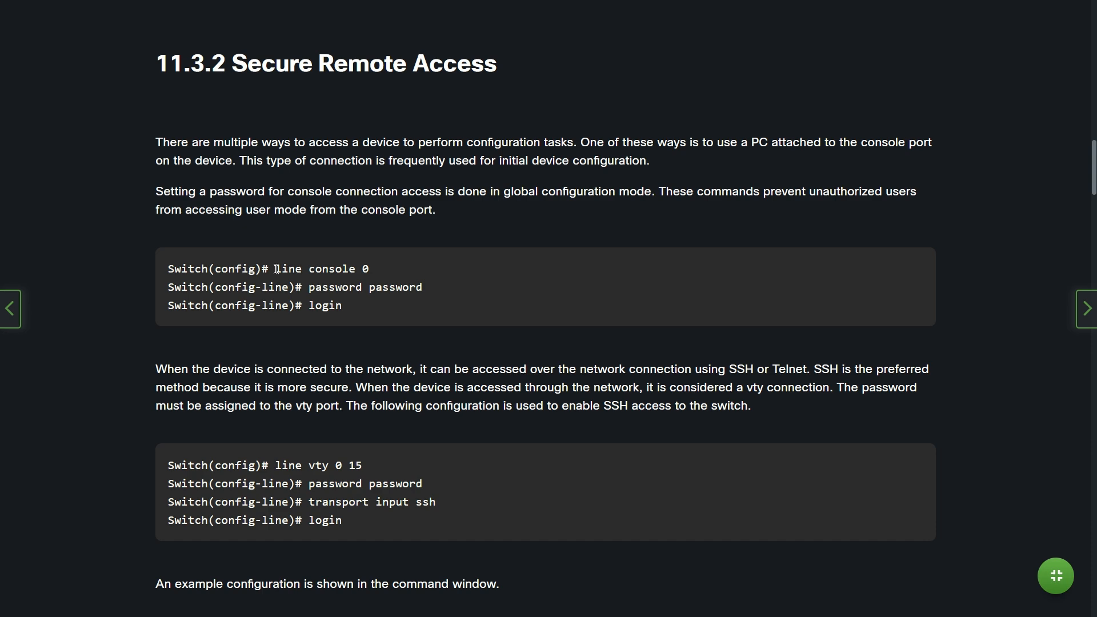
scroll(277, 270, down, 2)
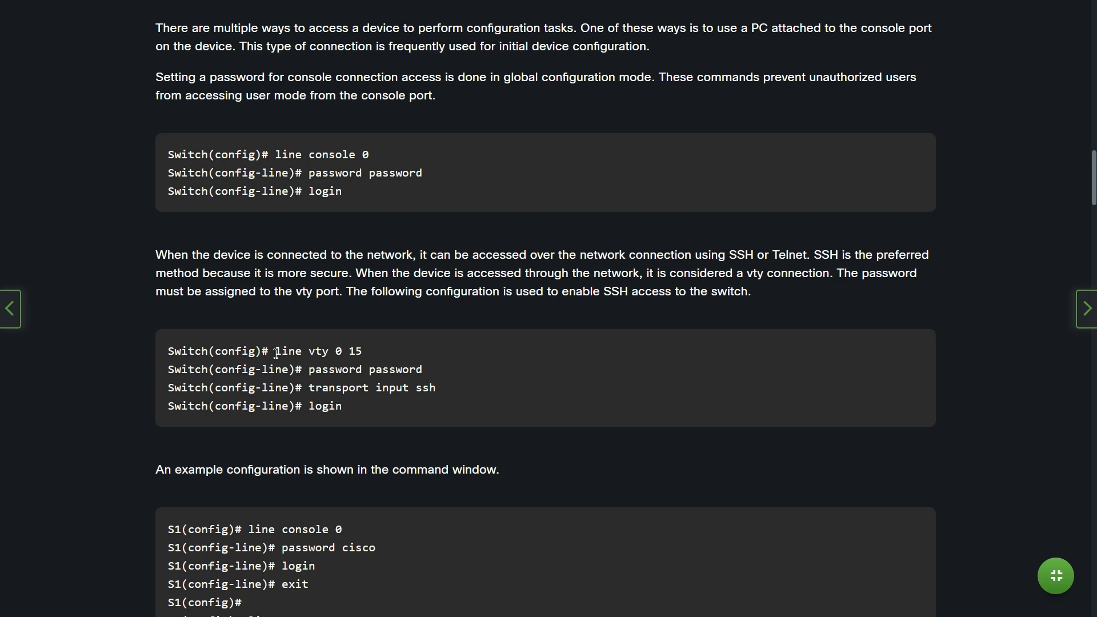
scroll(276, 353, down, 2)
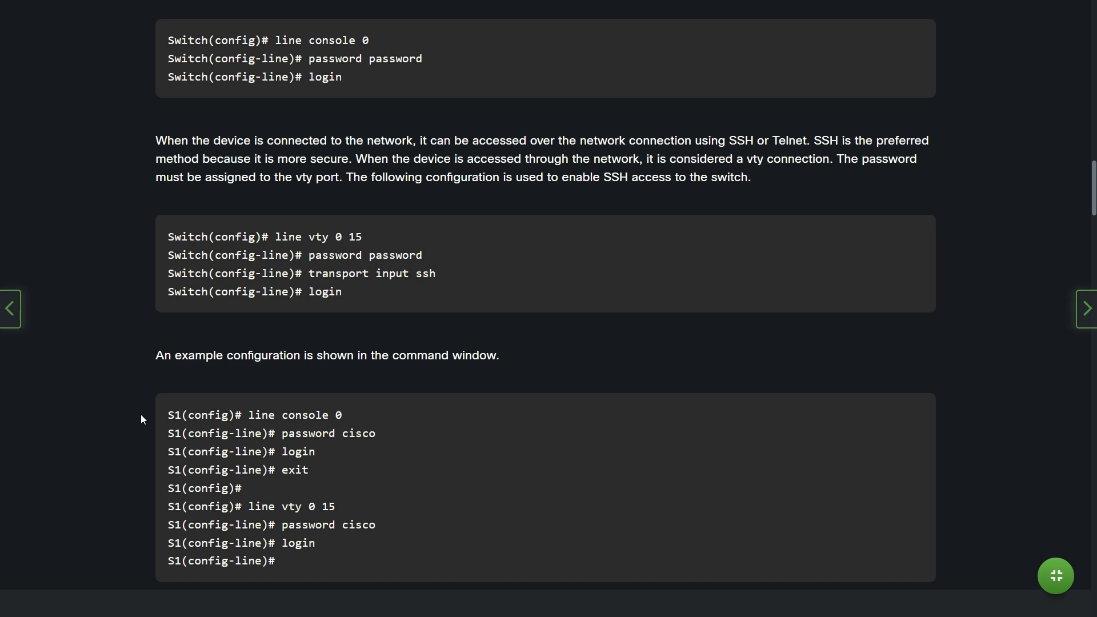
scroll(141, 415, down, 2)
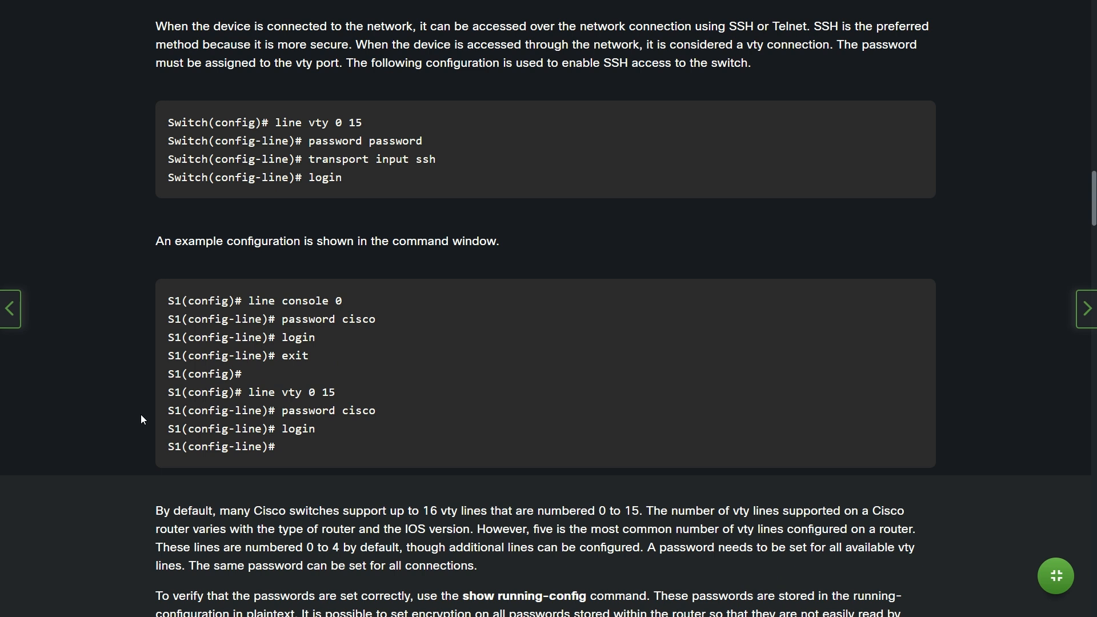
- Scroll past the show running-config and service password-encryption notes to the 11.3.3 Enable SSH heading
scroll(141, 420, down, 4)
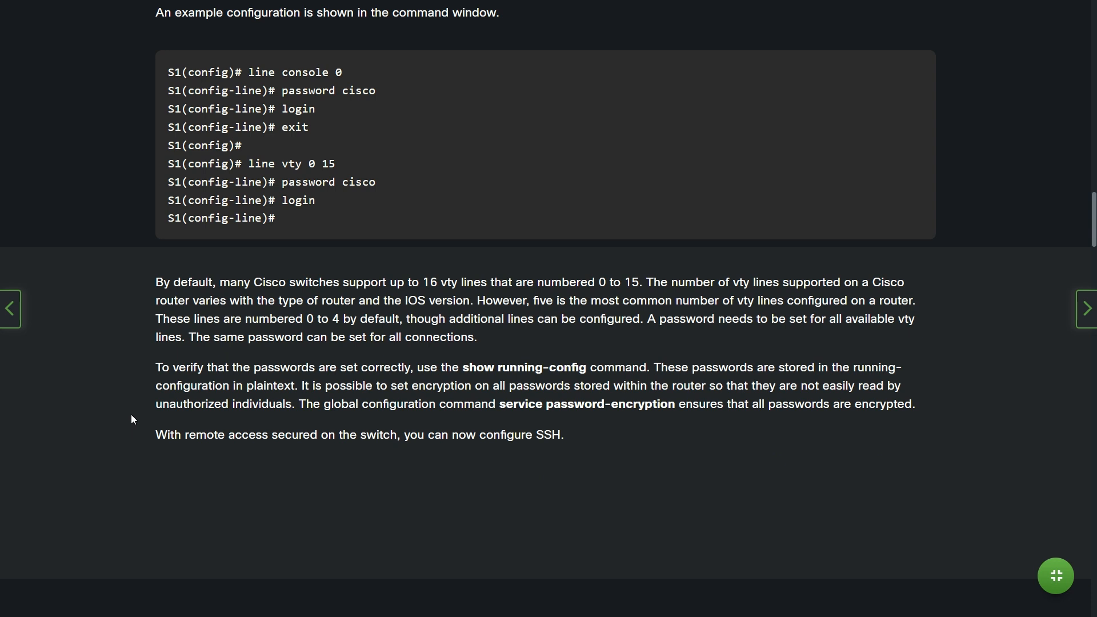
scroll(131, 416, down, 2)
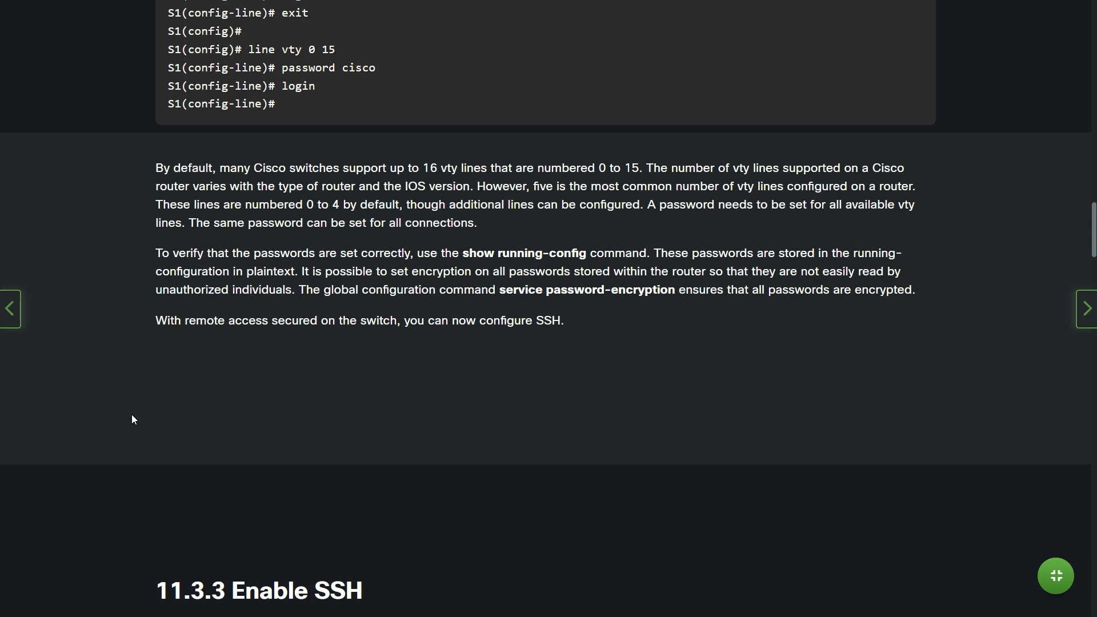
- Scroll through Enable SSH Steps 3 to 6, ending at SSH version 2 and show ip ssh
scroll(132, 416, down, 9)
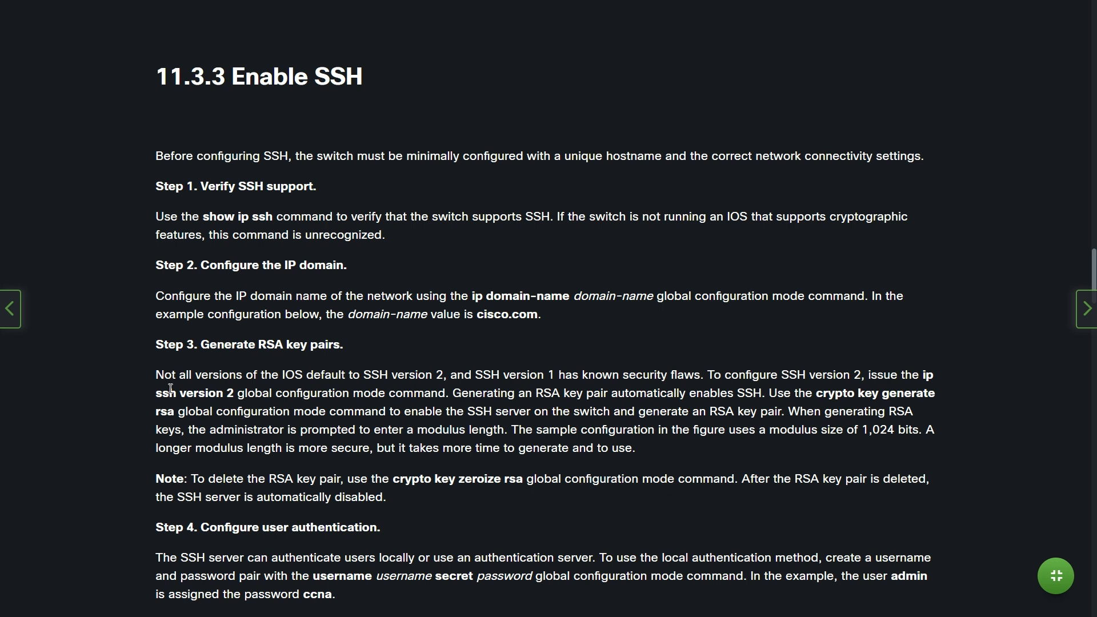
scroll(171, 390, down, 1)
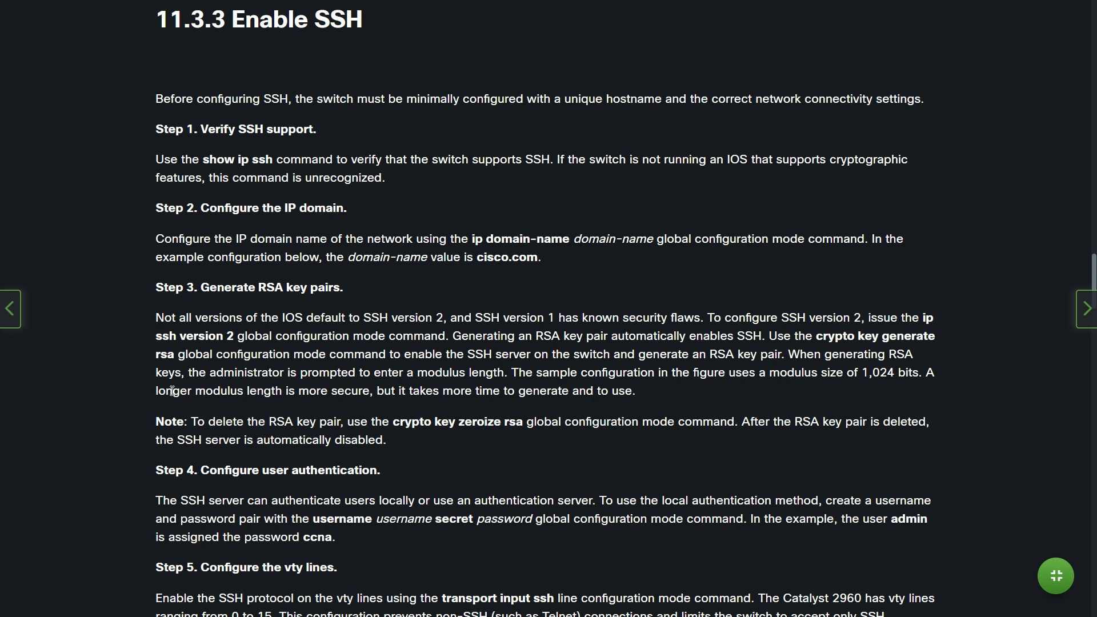
scroll(172, 392, down, 1)
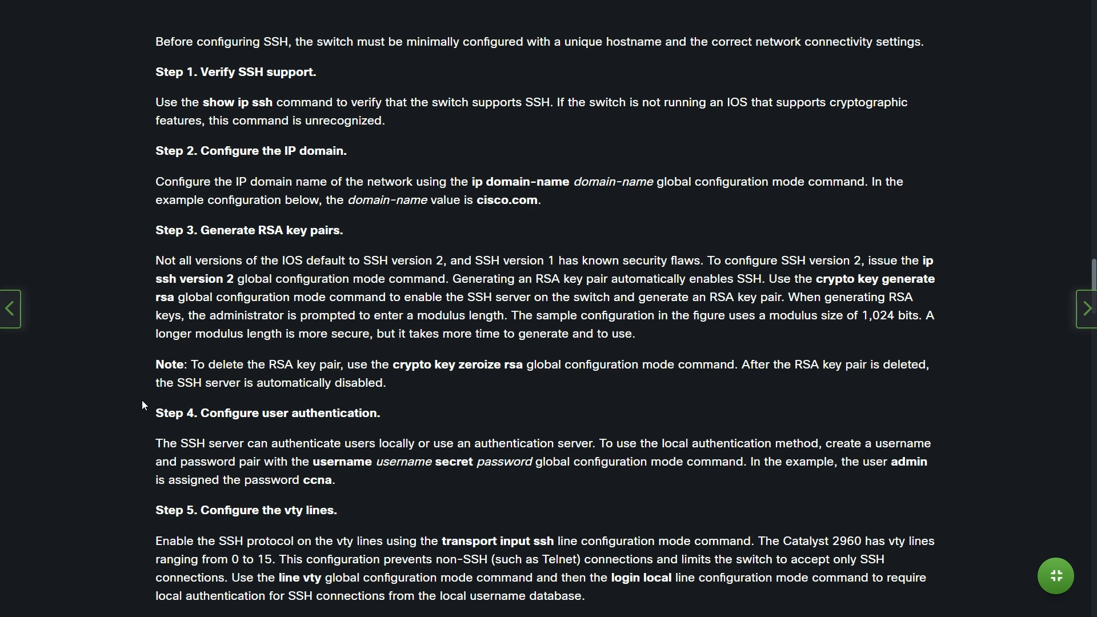
scroll(142, 405, down, 2)
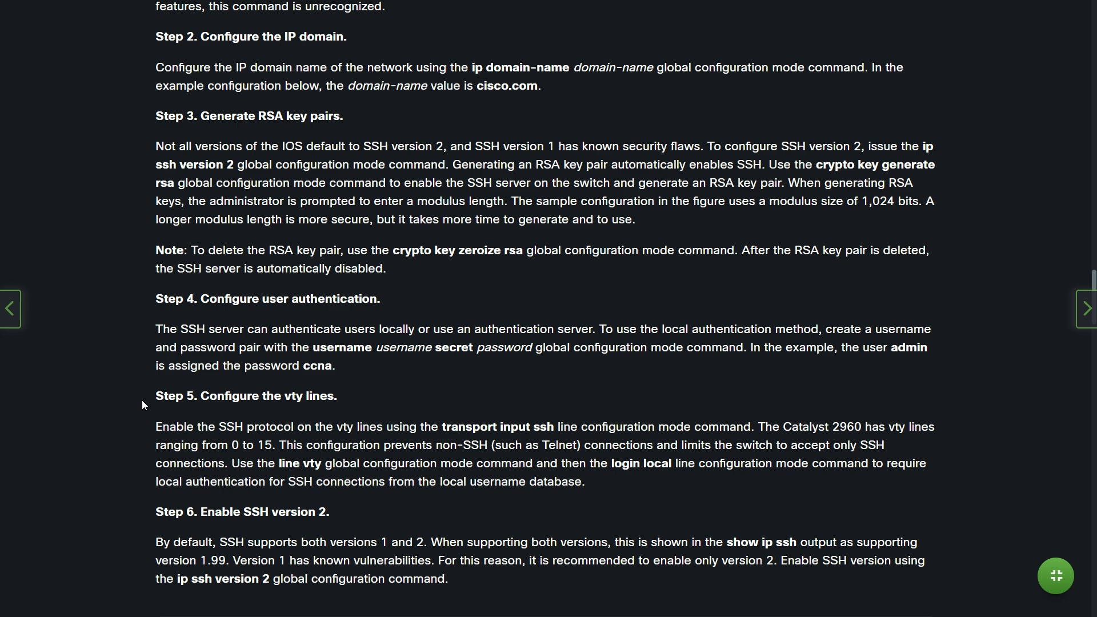
scroll(143, 405, down, 2)
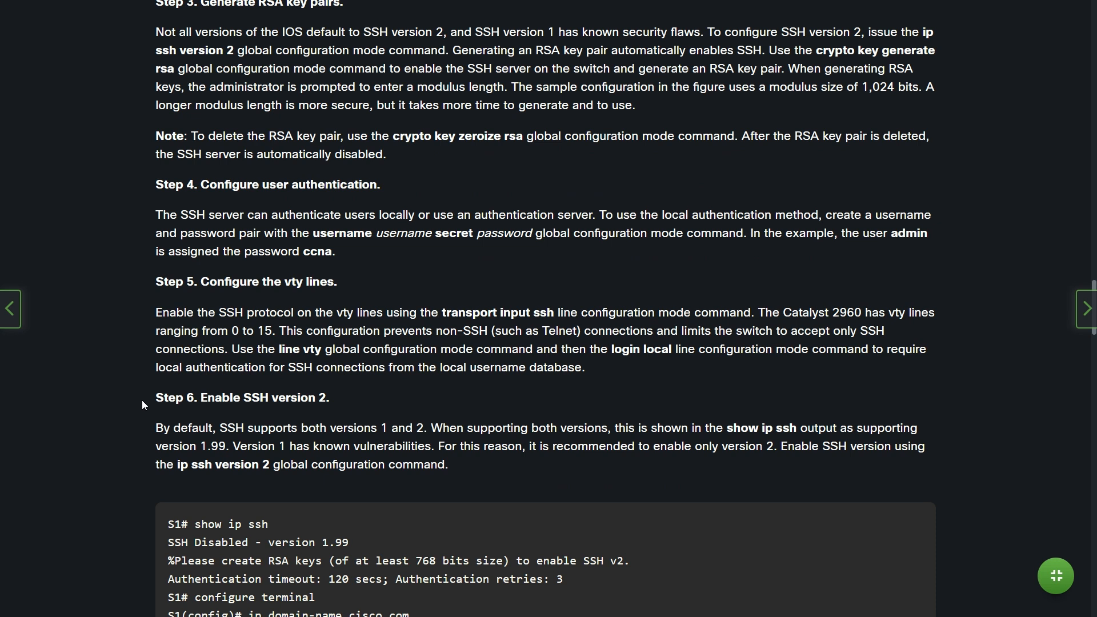
- Scroll to the 11.3.4 Syntax Checker asking for domain cisco.com and a 1024-bit RSA key
scroll(143, 406, down, 2)
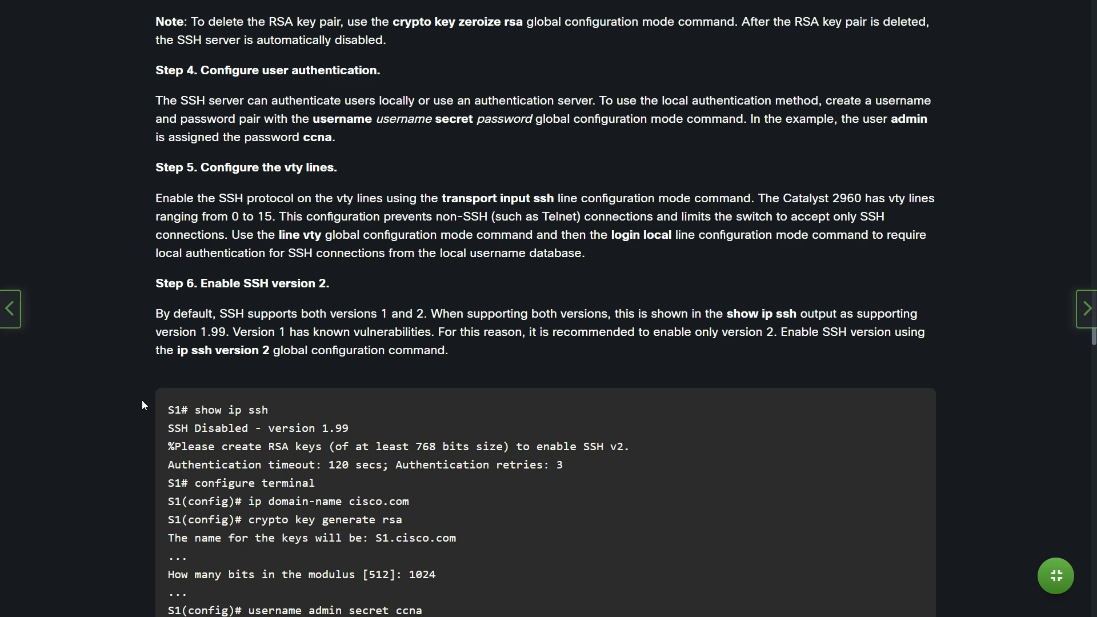
scroll(144, 403, down, 3)
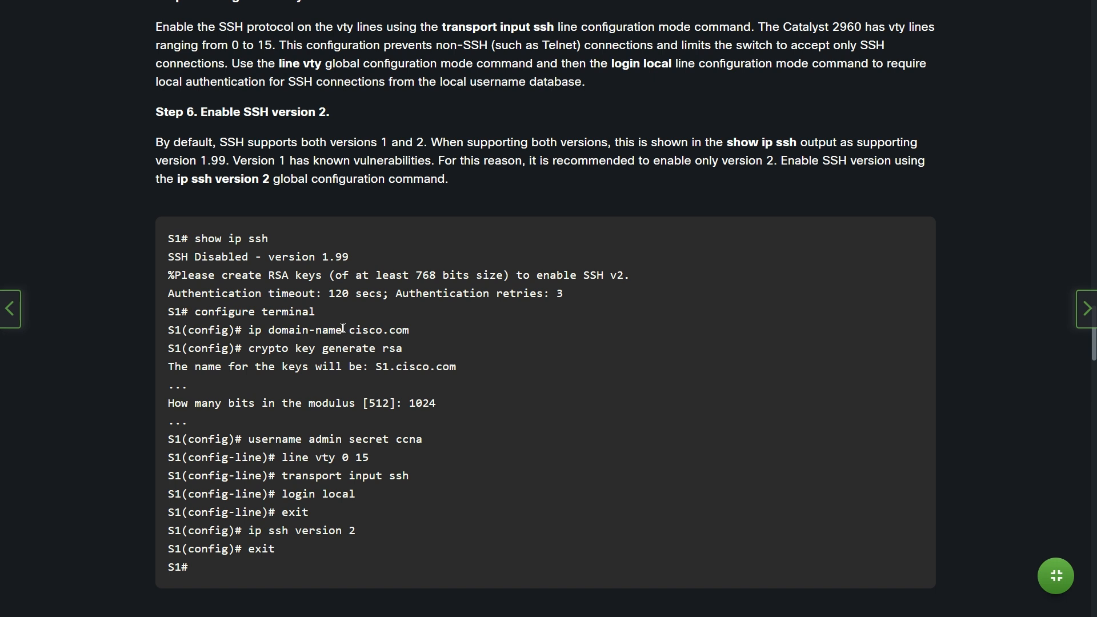
scroll(343, 328, down, 2)
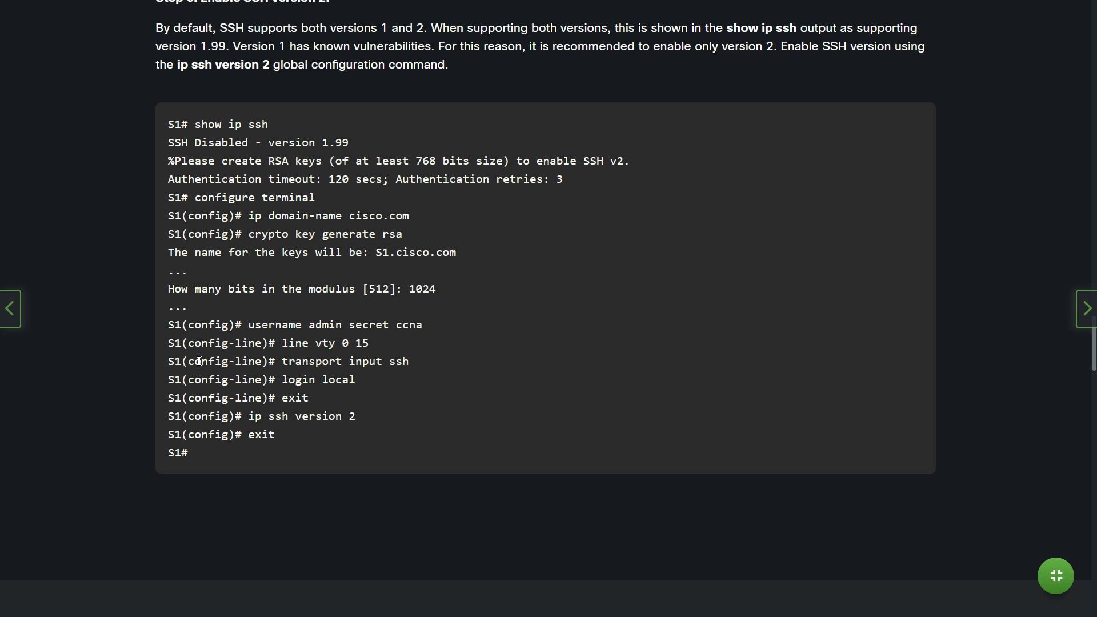
scroll(199, 361, down, 9)
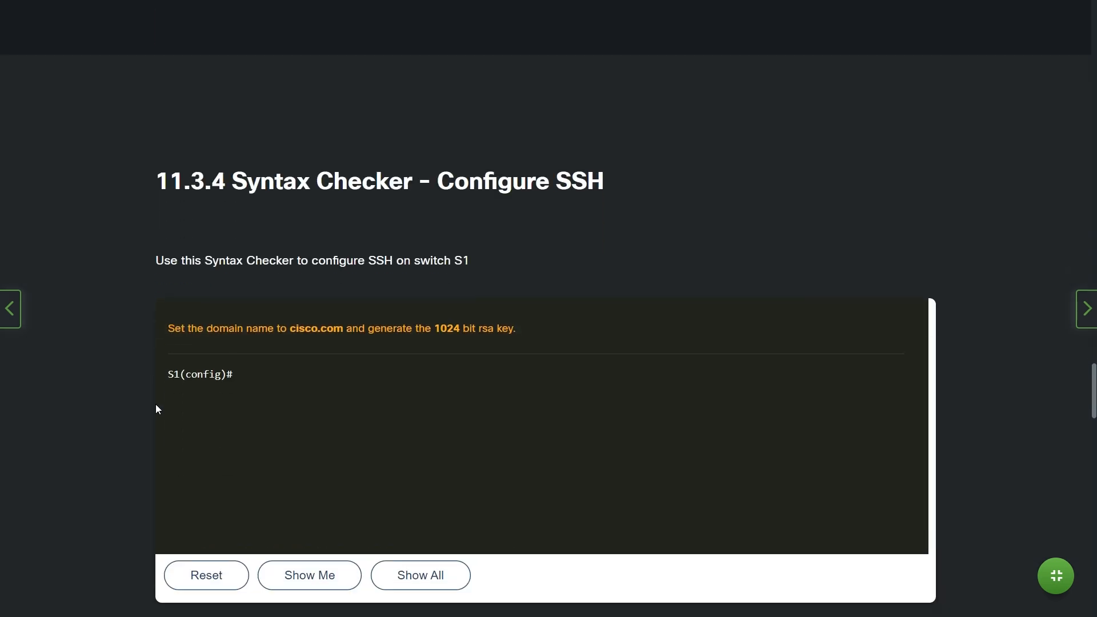
- Scroll to the PuTTY connection from PC1 172.17.99.21 to S1's VLAN 99 SVI 172.17.99.11
scroll(157, 408, down, 2)
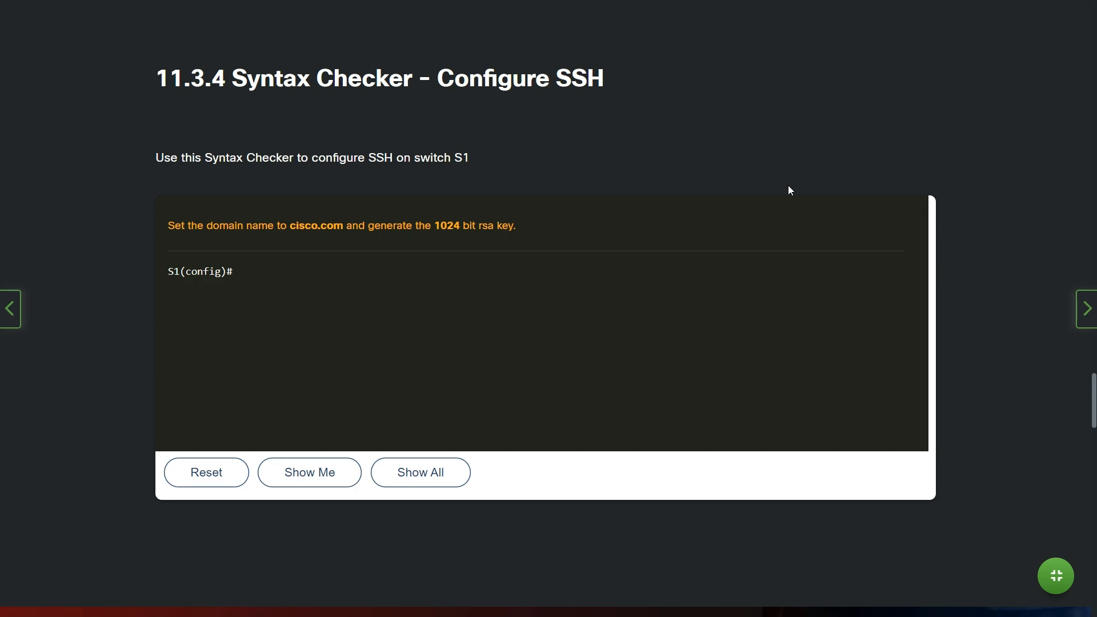
scroll(1033, 356, down, 10)
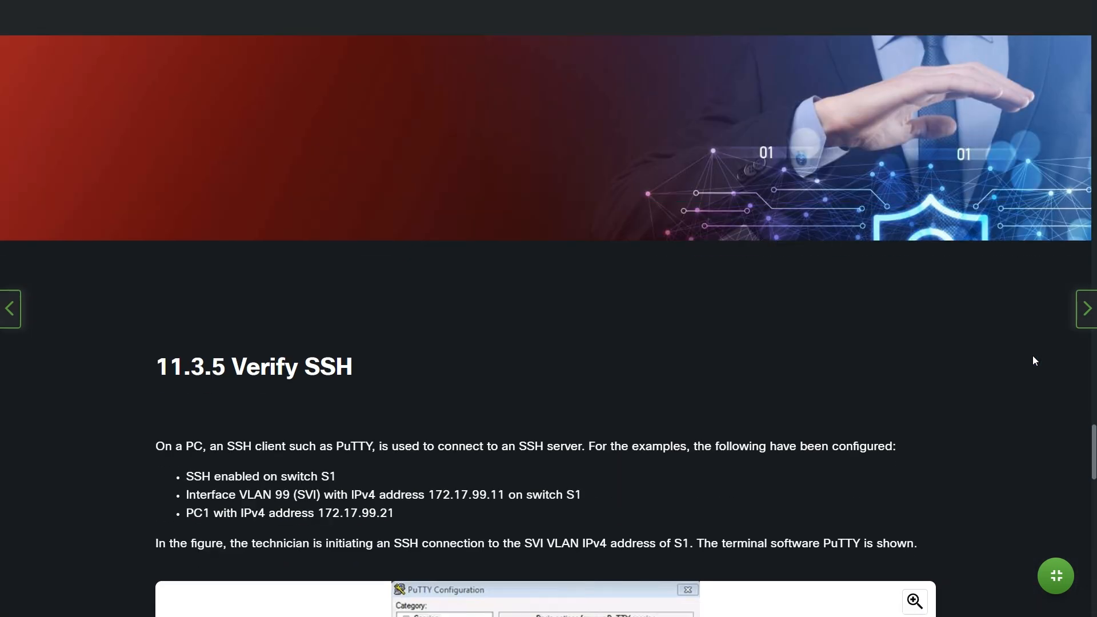
- Enlarge the PuTTY Configuration figure showing host 172.17.99.11, port 22, connection type SSH
scroll(1034, 360, down, 3)
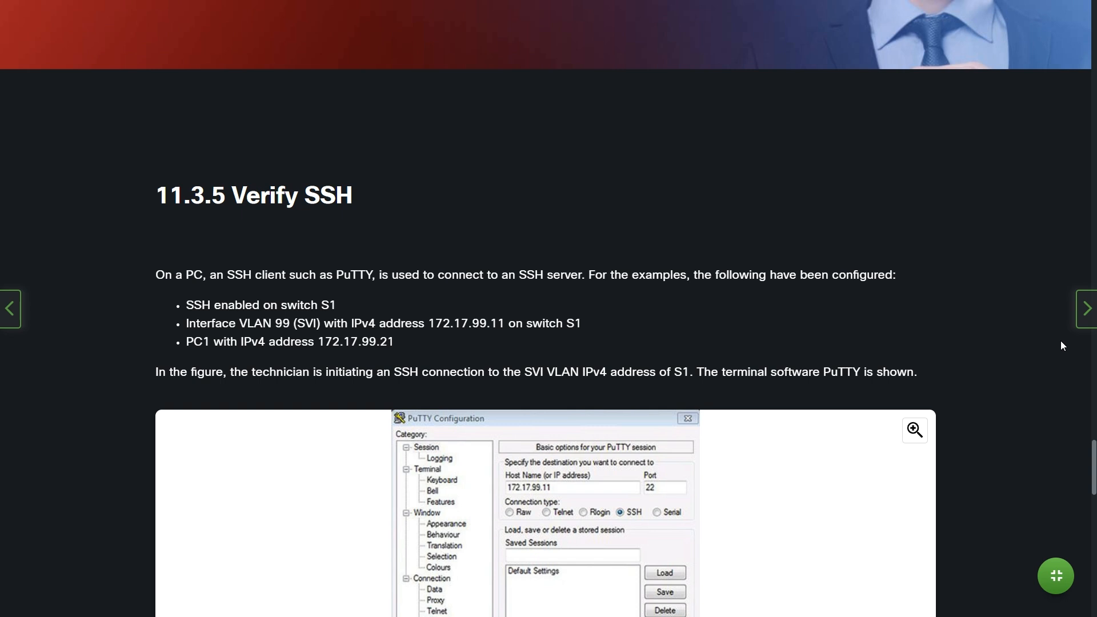
scroll(1063, 345, down, 1)
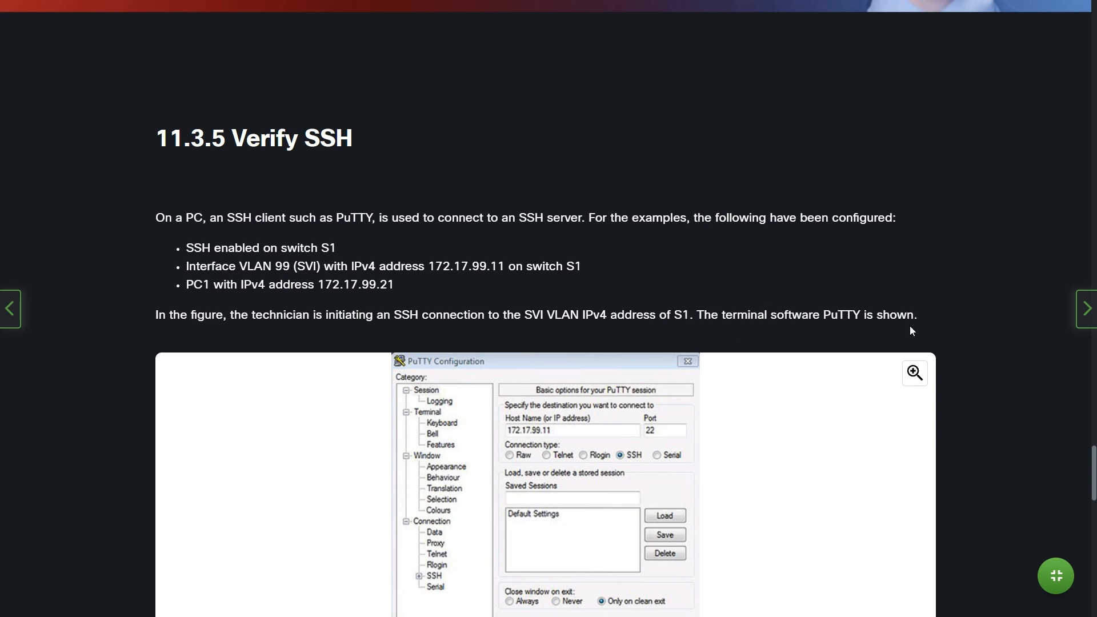
scroll(975, 364, down, 4)
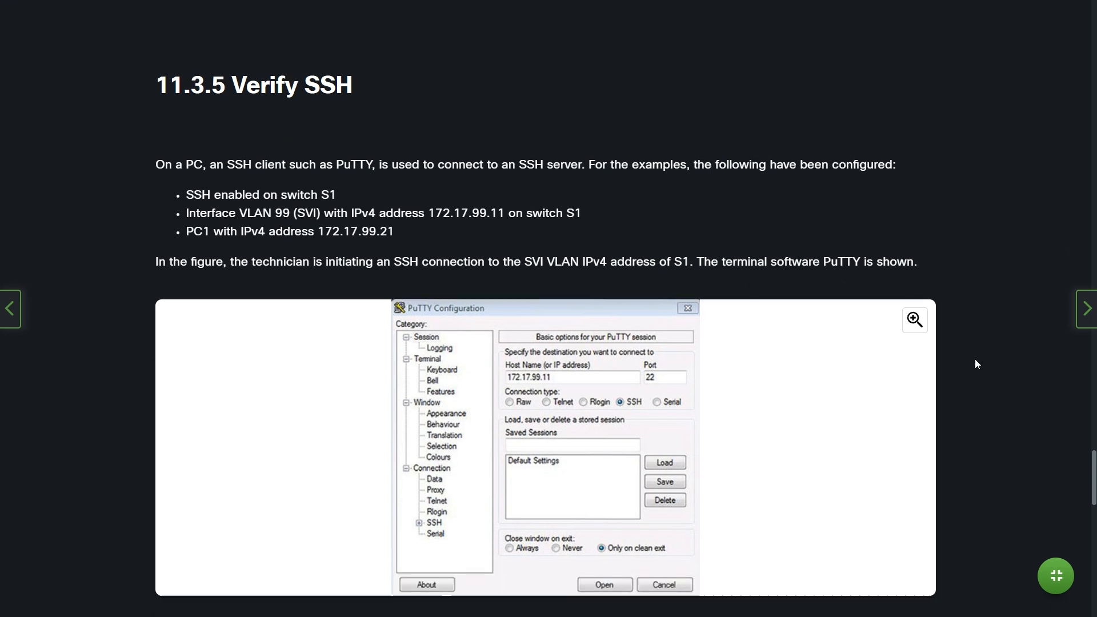
click(918, 145)
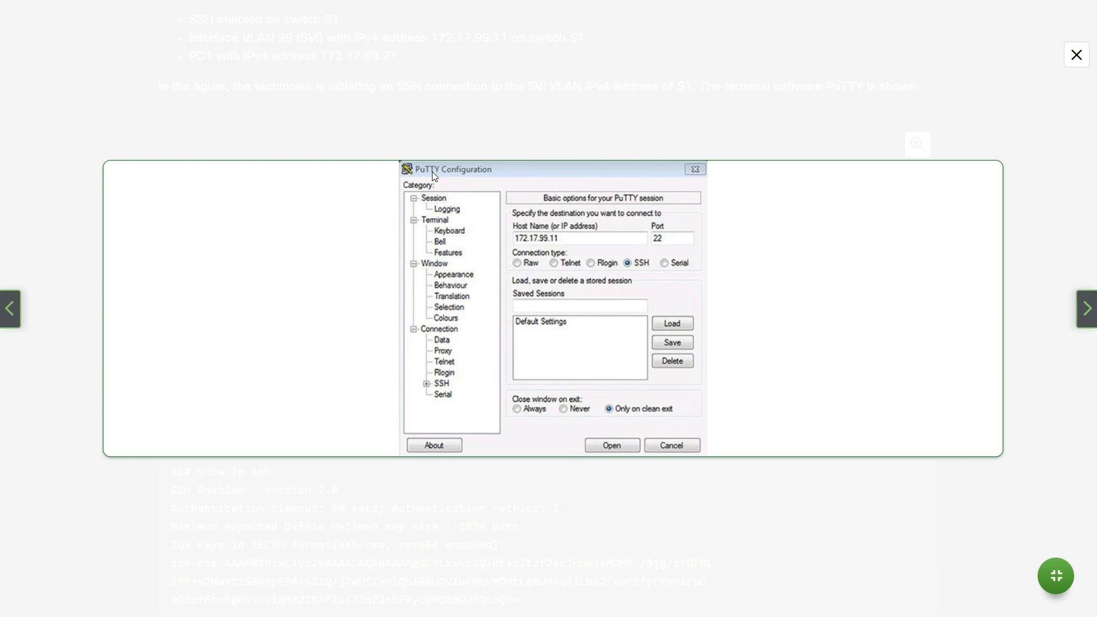
- Close the enlarged figure and scroll to the SSH login and show ip ssh version 2.0 output
click(1077, 55)
scroll(978, 218, down, 2)
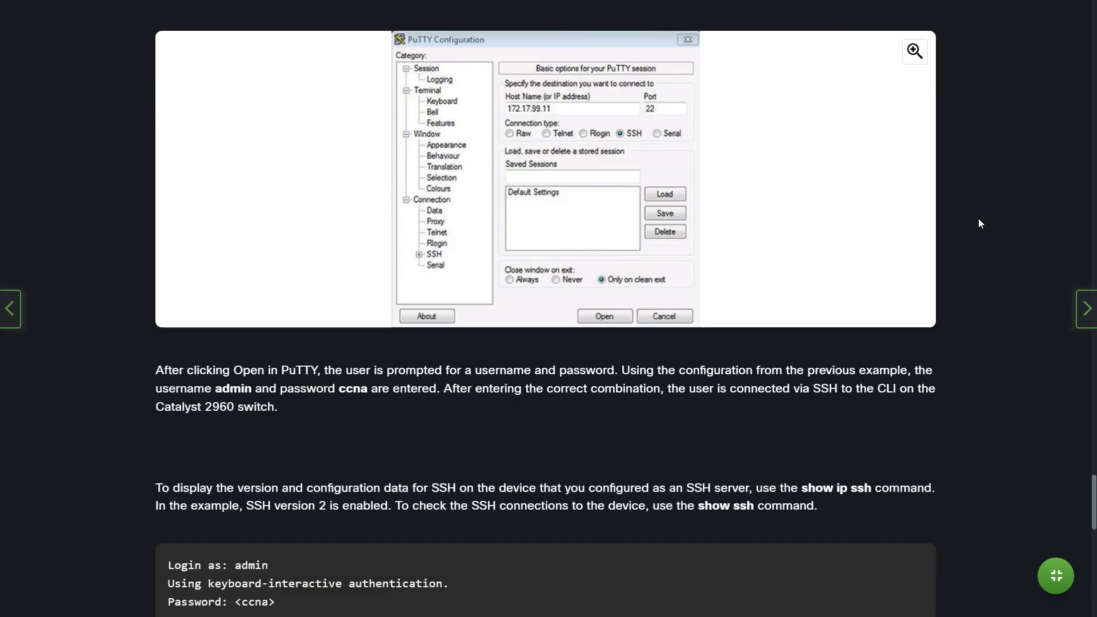
scroll(979, 222, down, 3)
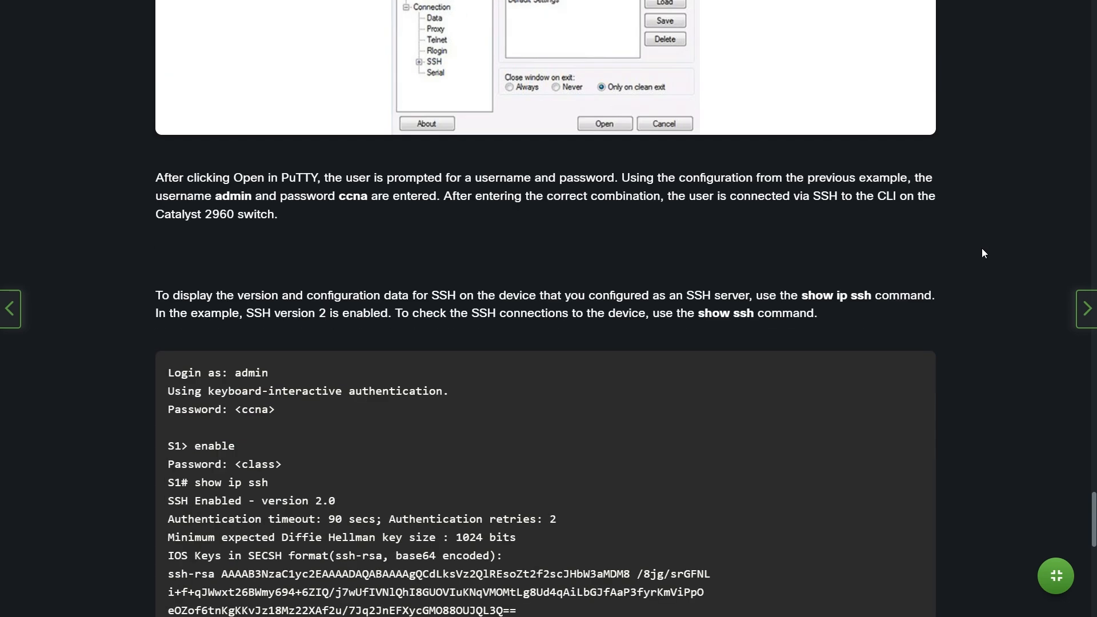
- Scroll past the show ip ssh and show ssh notes, marking 'show ssh', down to 11.3.6 Configure SSH
scroll(982, 248, up, 3)
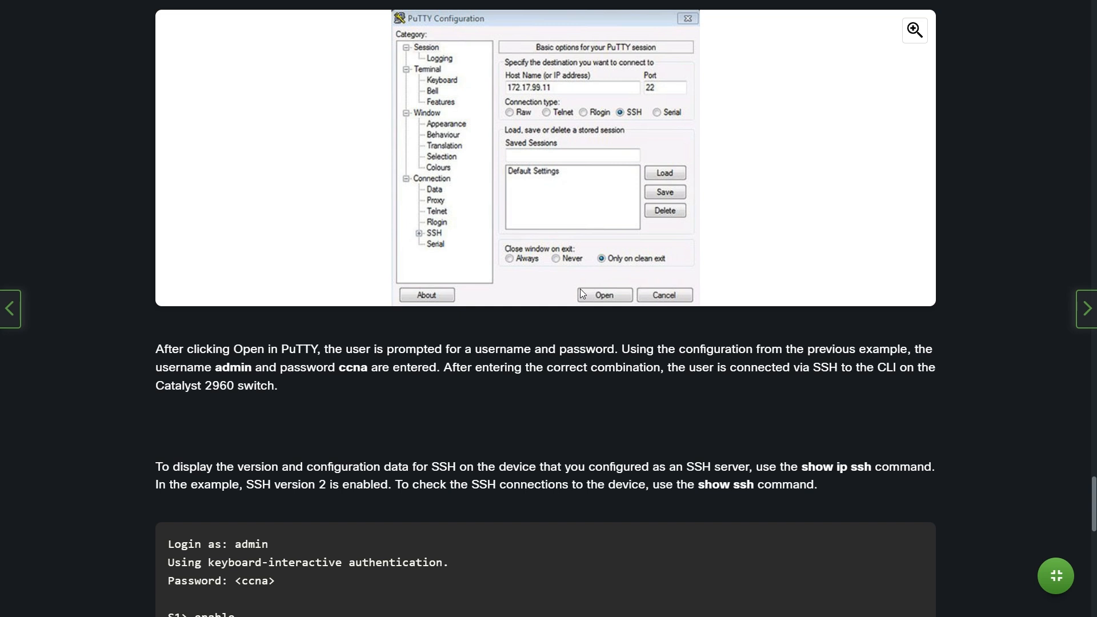
scroll(135, 396, down, 2)
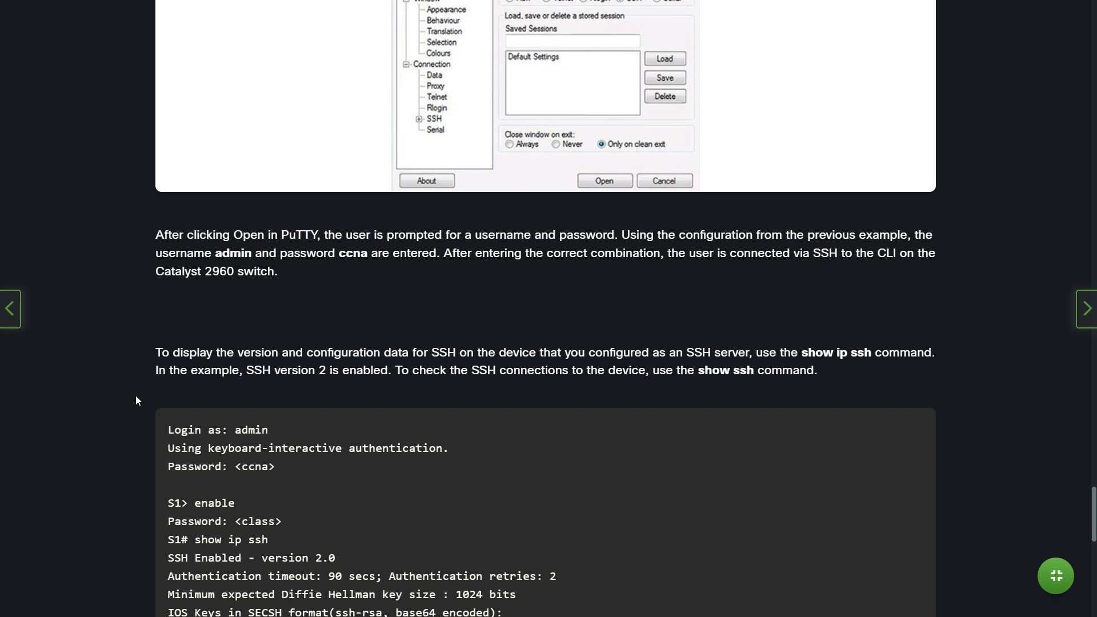
scroll(135, 396, down, 1)
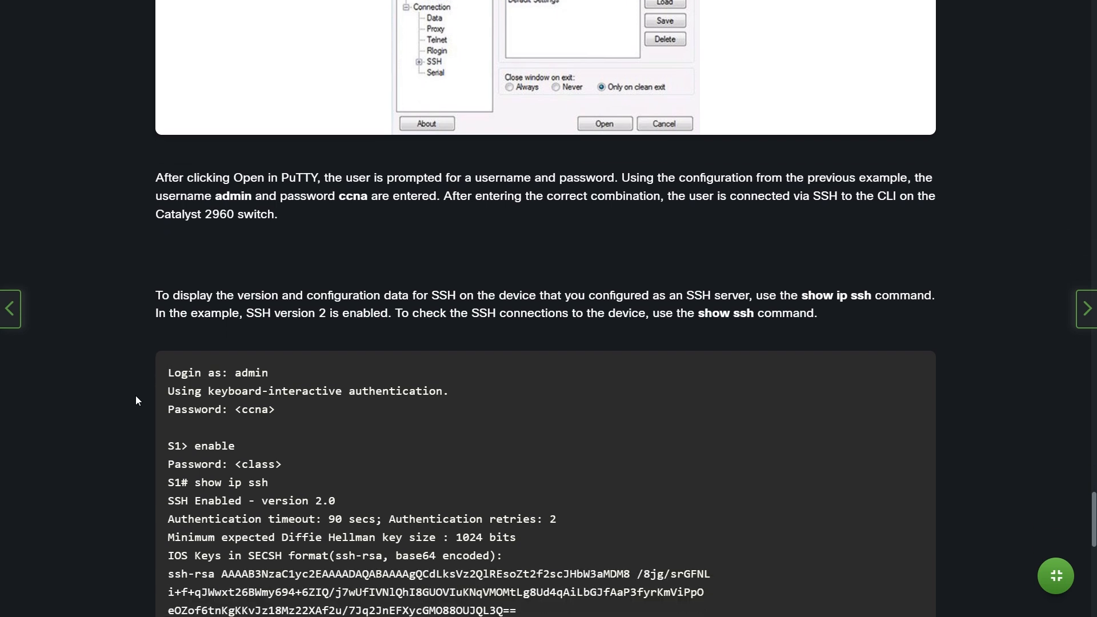
scroll(135, 400, down, 3)
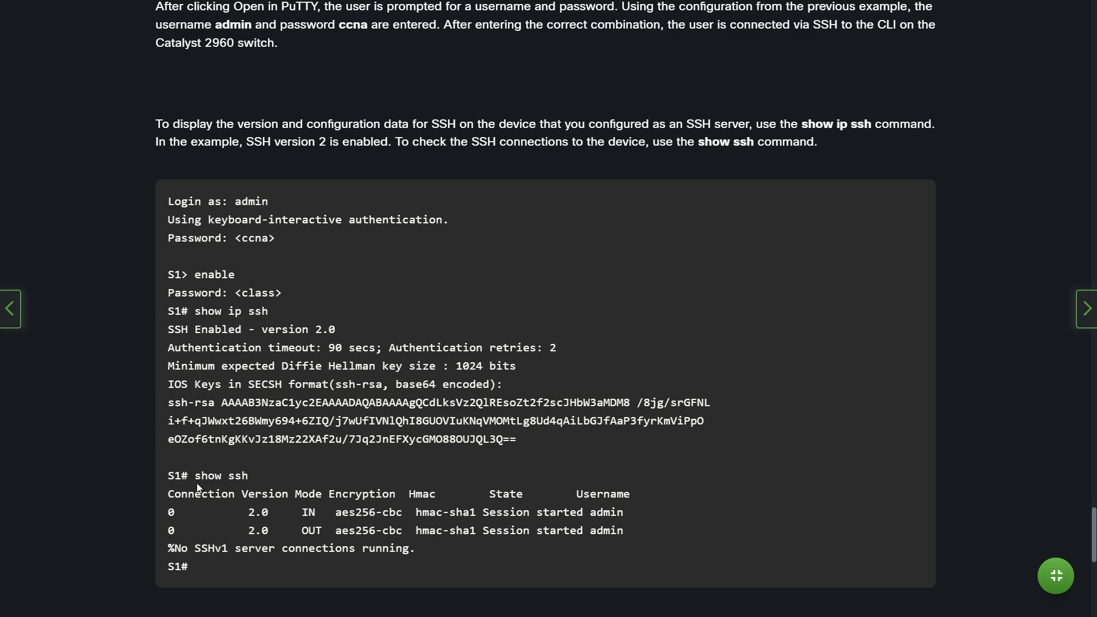
drag(195, 476, 251, 474)
scroll(324, 469, down, 1)
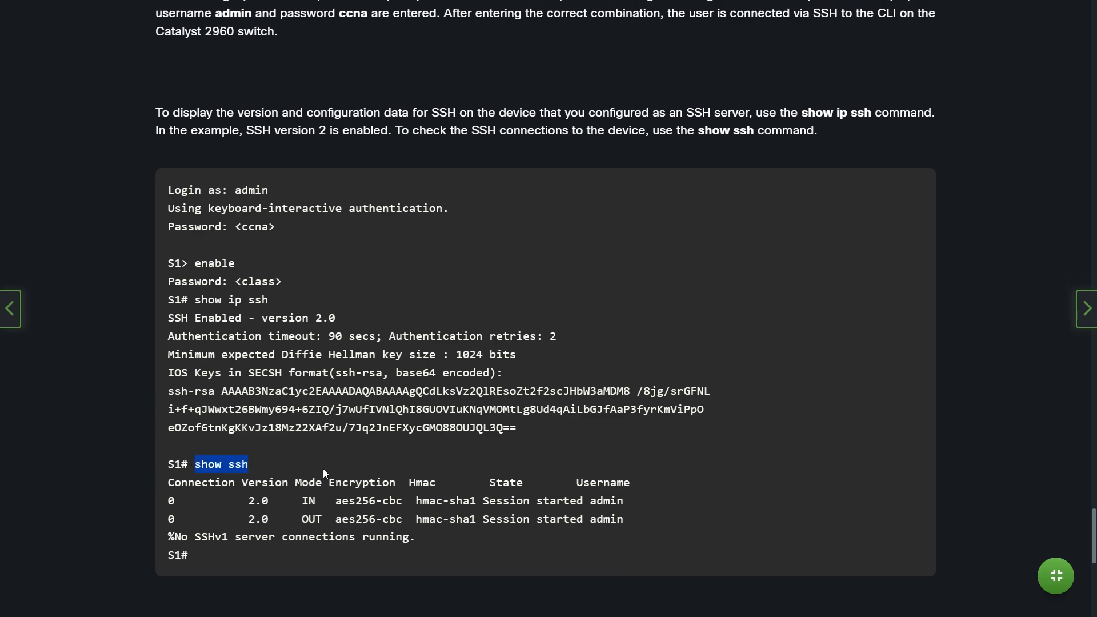
scroll(323, 468, down, 10)
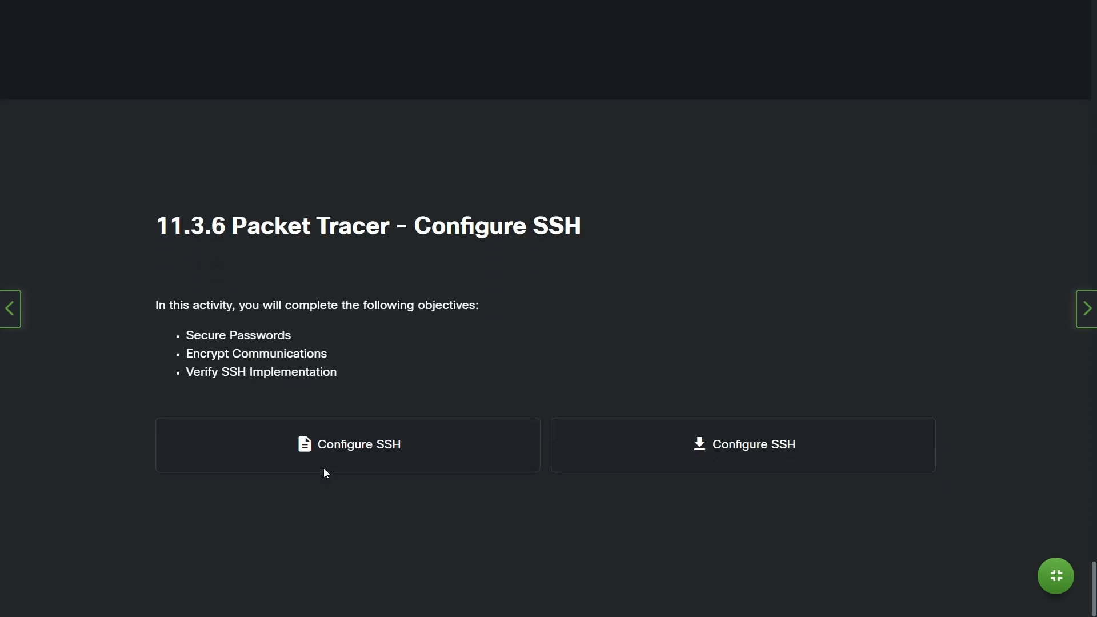
- Download the 11.3.6 Configure SSH activity to Descargas and open it in Packet Tracer
click(644, 458)
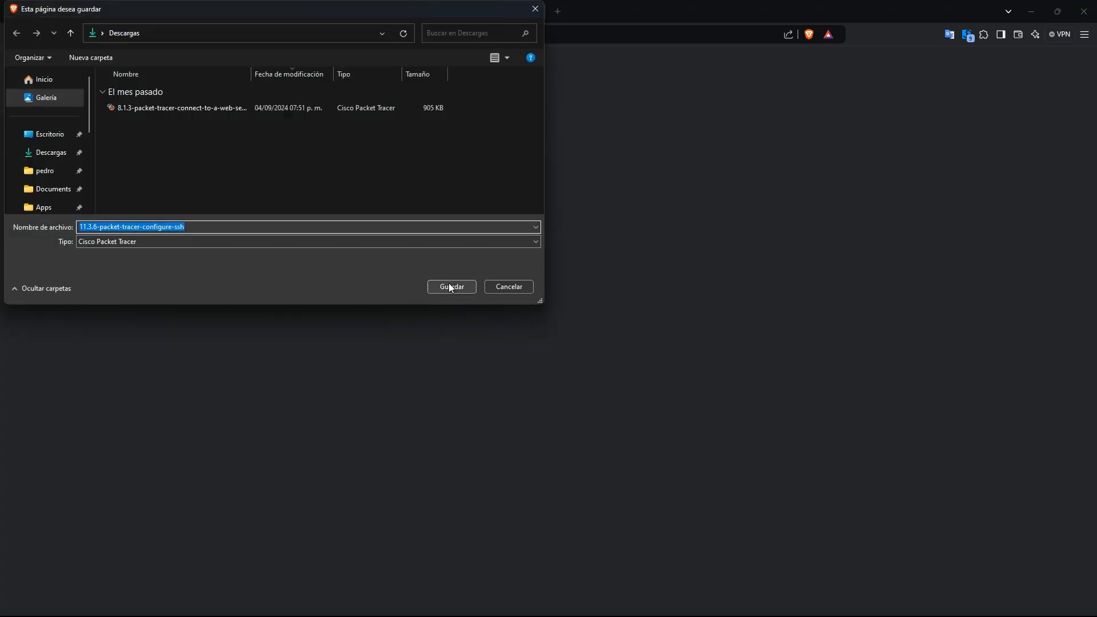
click(448, 284)
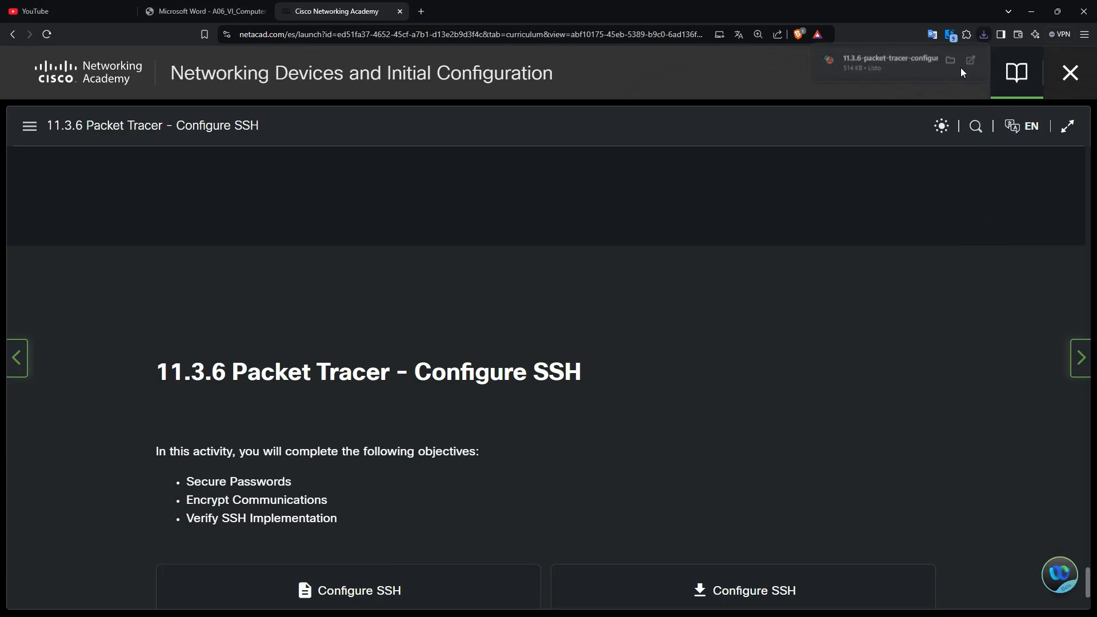
click(911, 60)
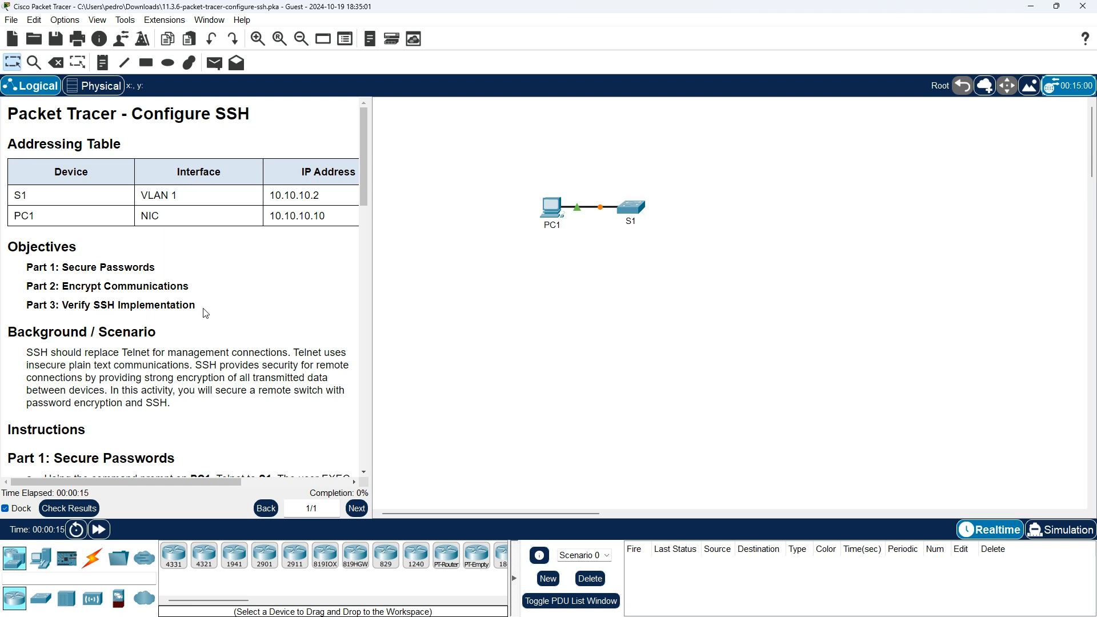
scroll(212, 321, down, 1)
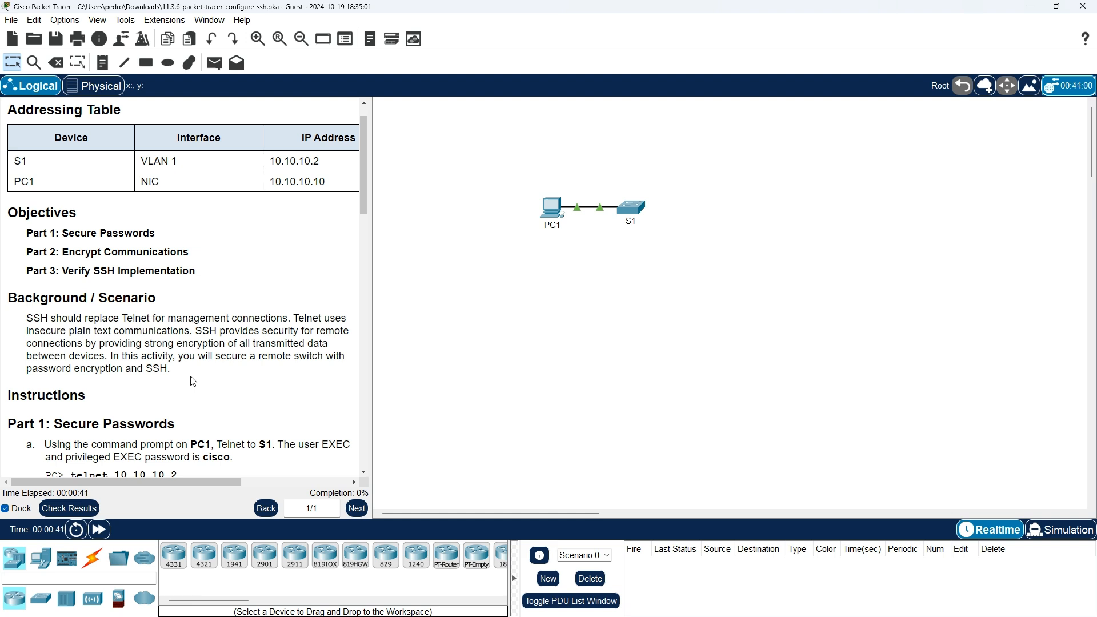
scroll(203, 355, down, 4)
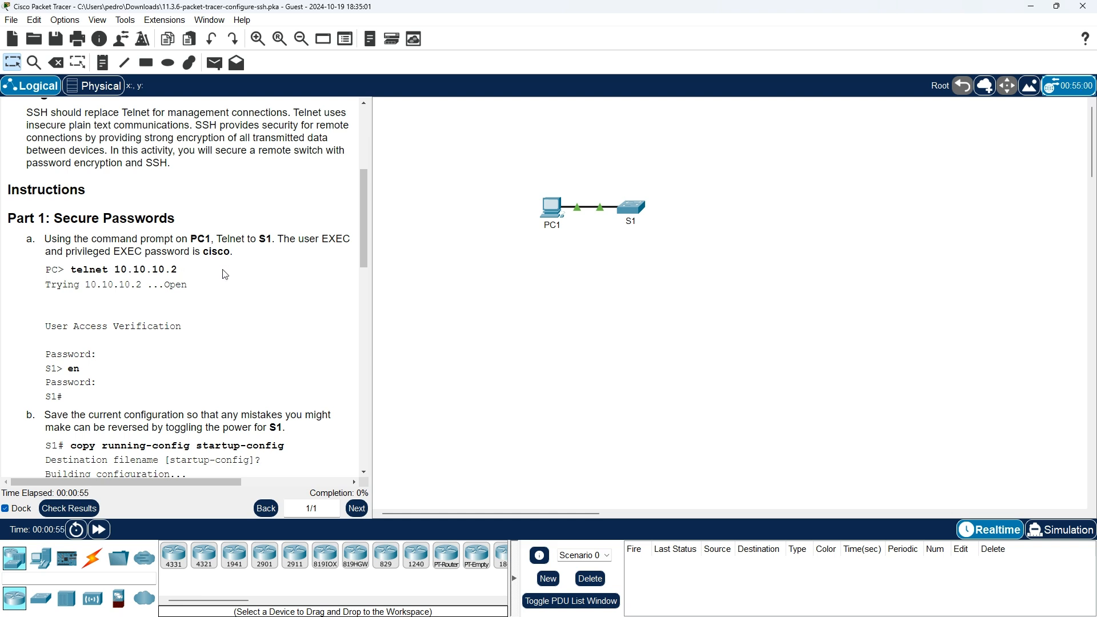
- On PC1's Desktop, launch Terminal with default port settings twice, closing it each time
mouse_move(556, 219)
click(552, 207)
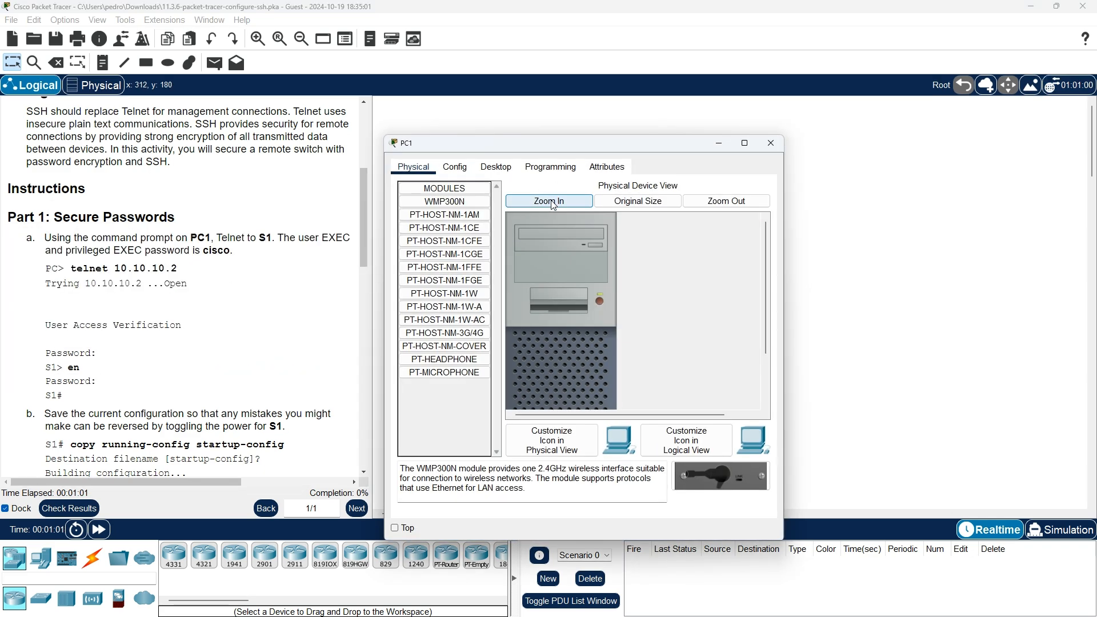
click(501, 172)
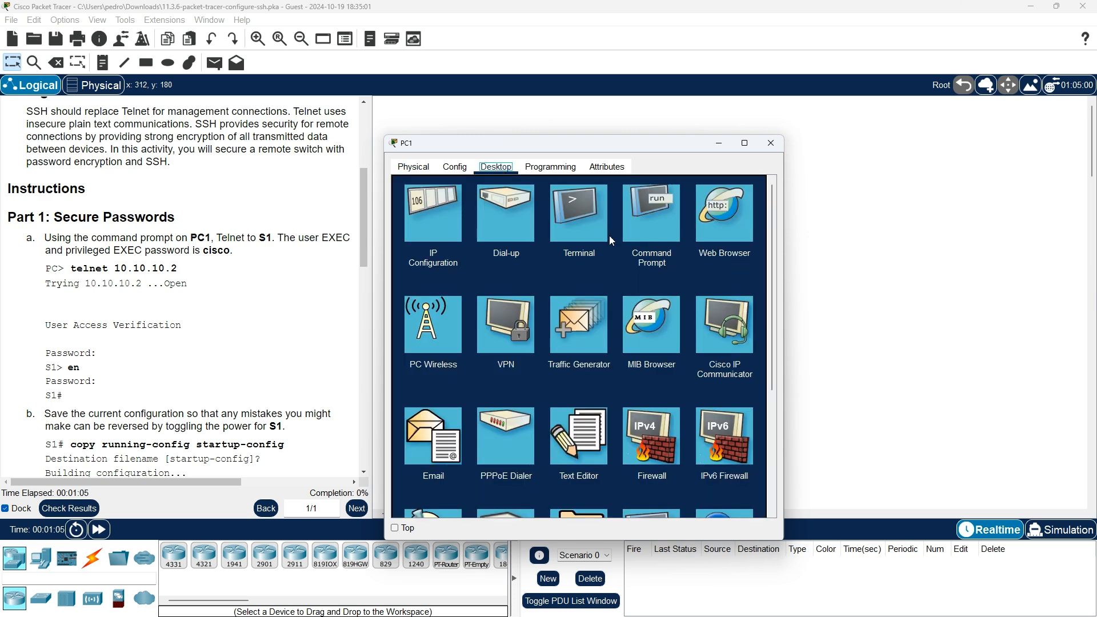
click(581, 230)
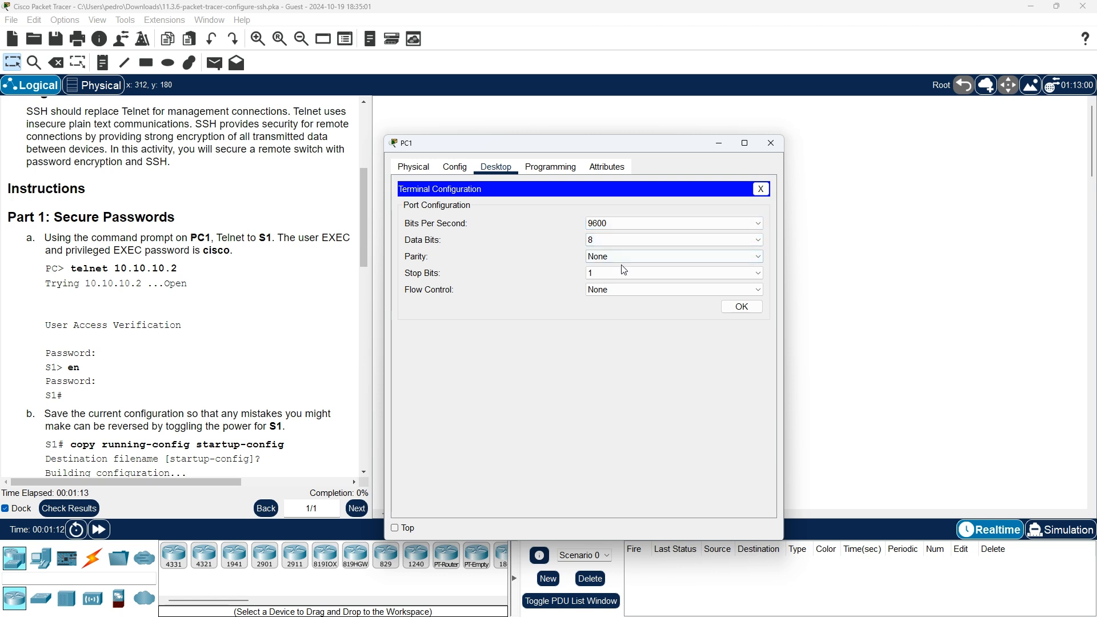
click(742, 309)
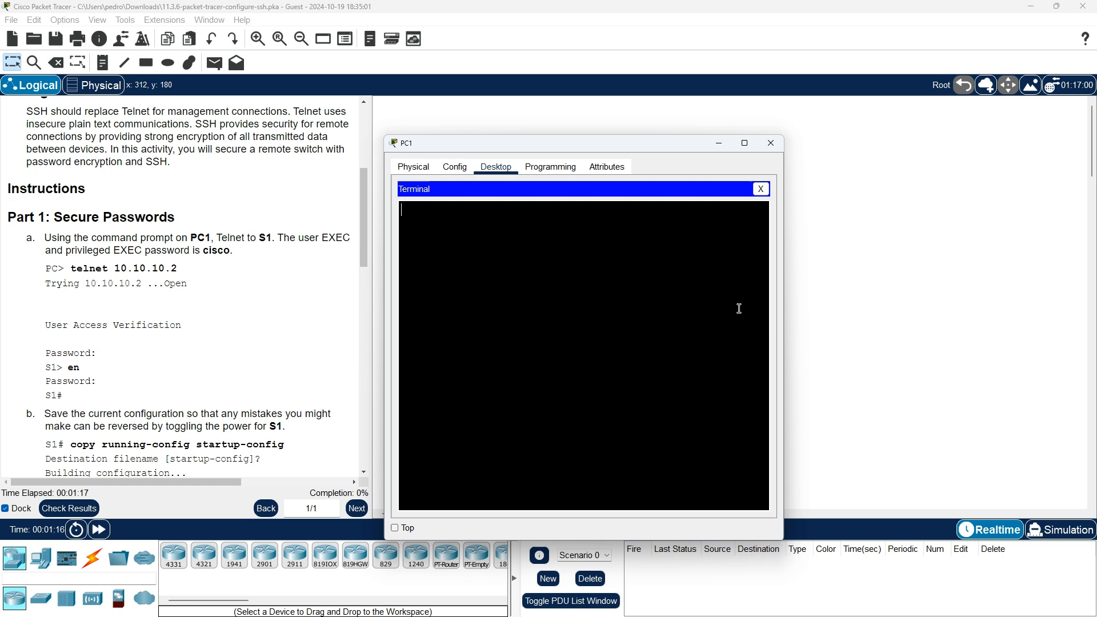
click(738, 308)
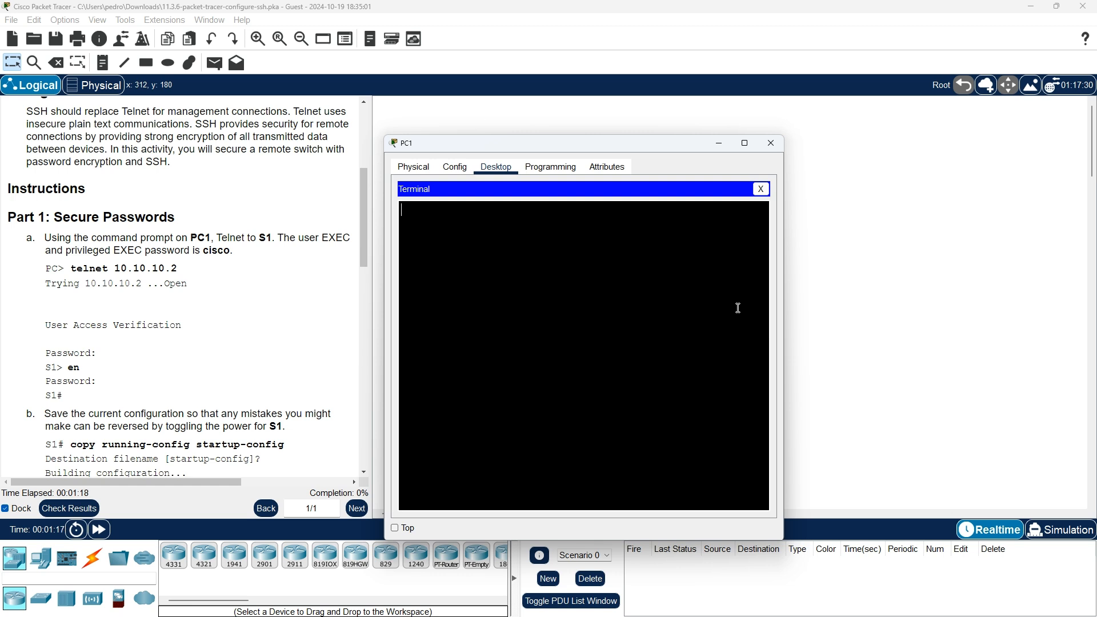
click(761, 189)
click(576, 237)
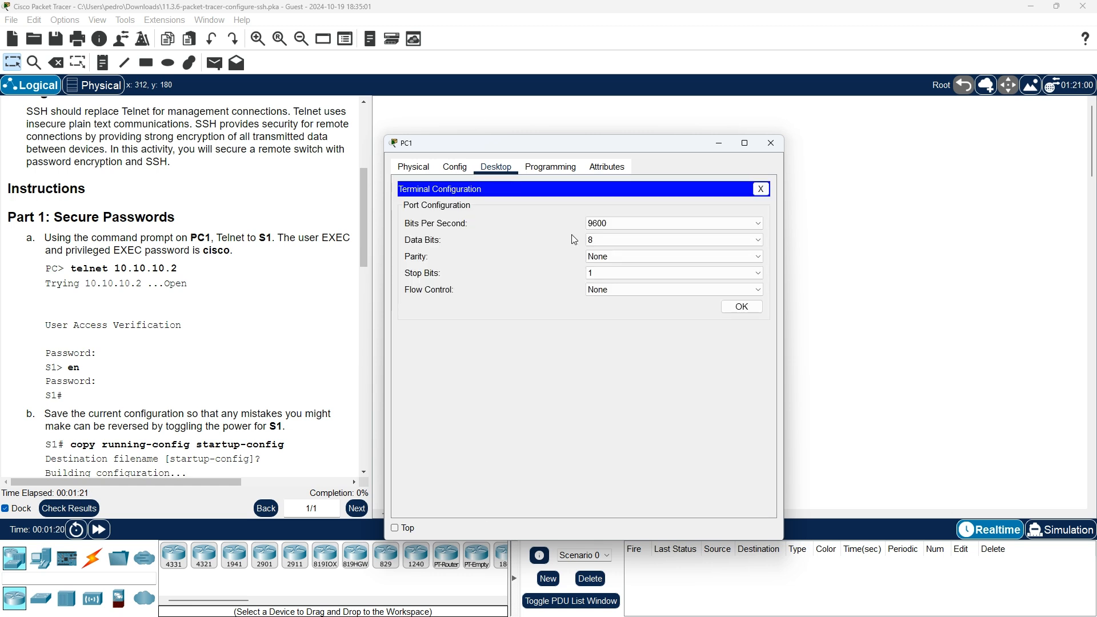
click(742, 307)
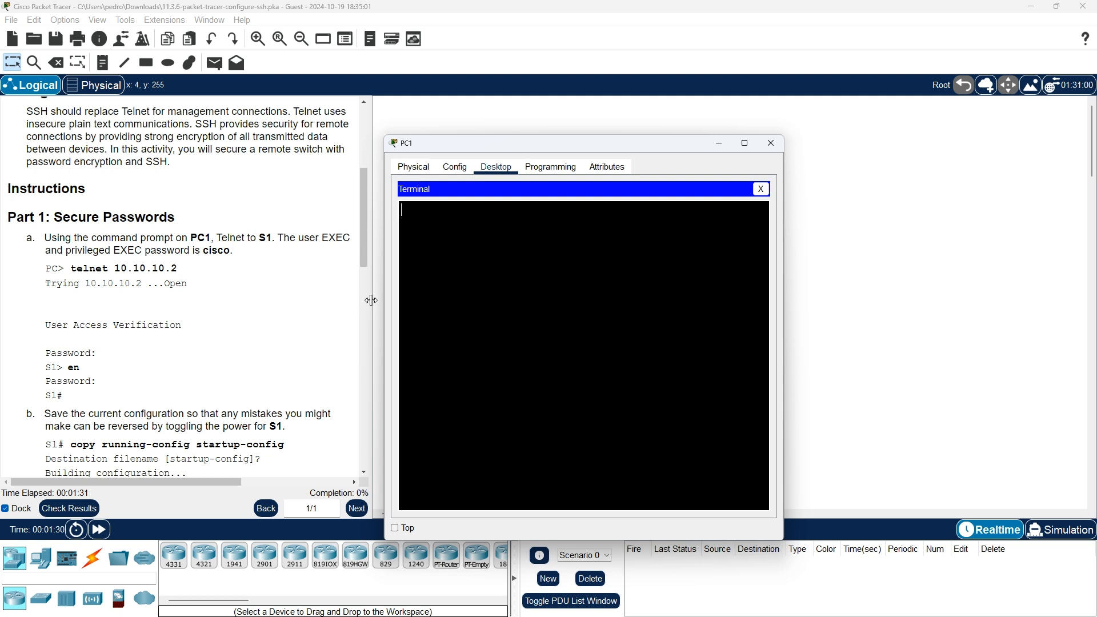
click(761, 188)
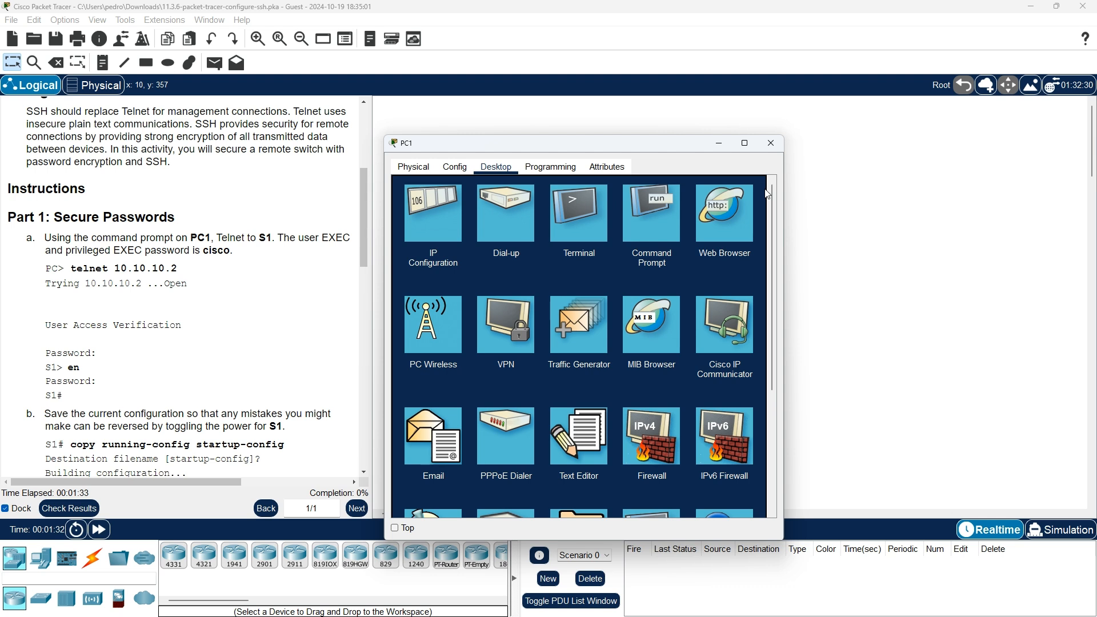
- From PC1's Command Prompt, telnet to S1 at 10.10.10.2 and enter the line password
click(658, 229)
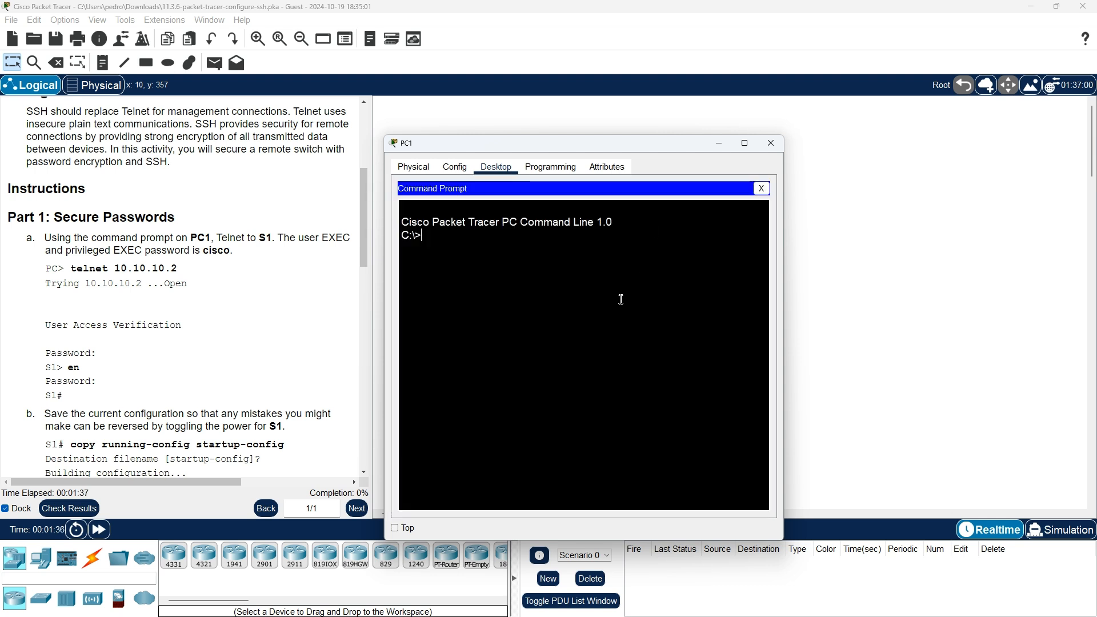
text(telnet)
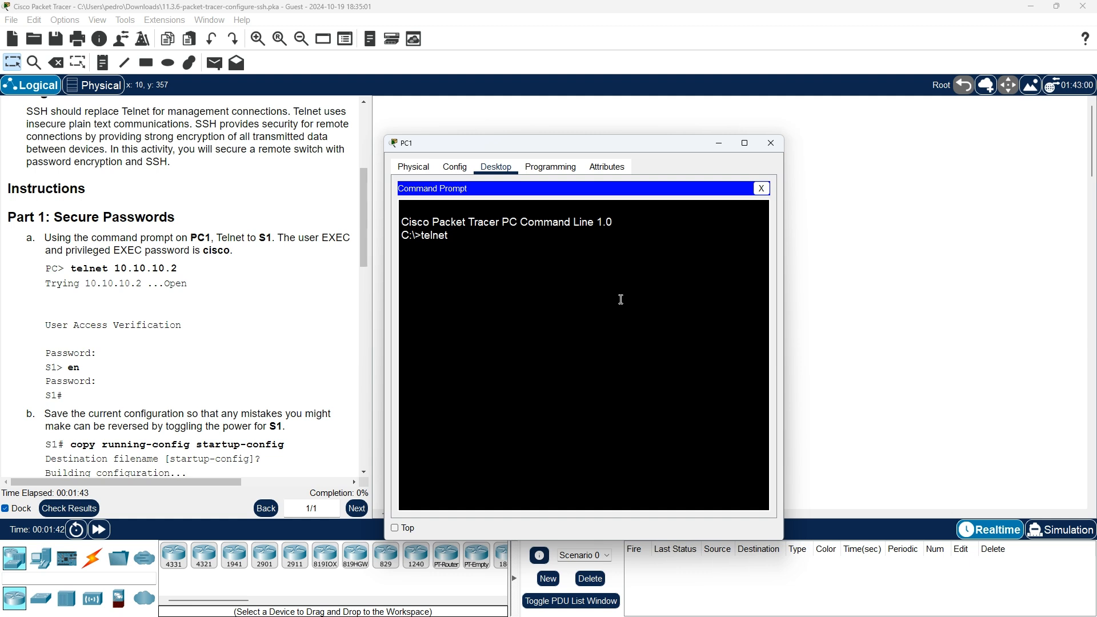
text( 10.10.10.2)
key(Return)
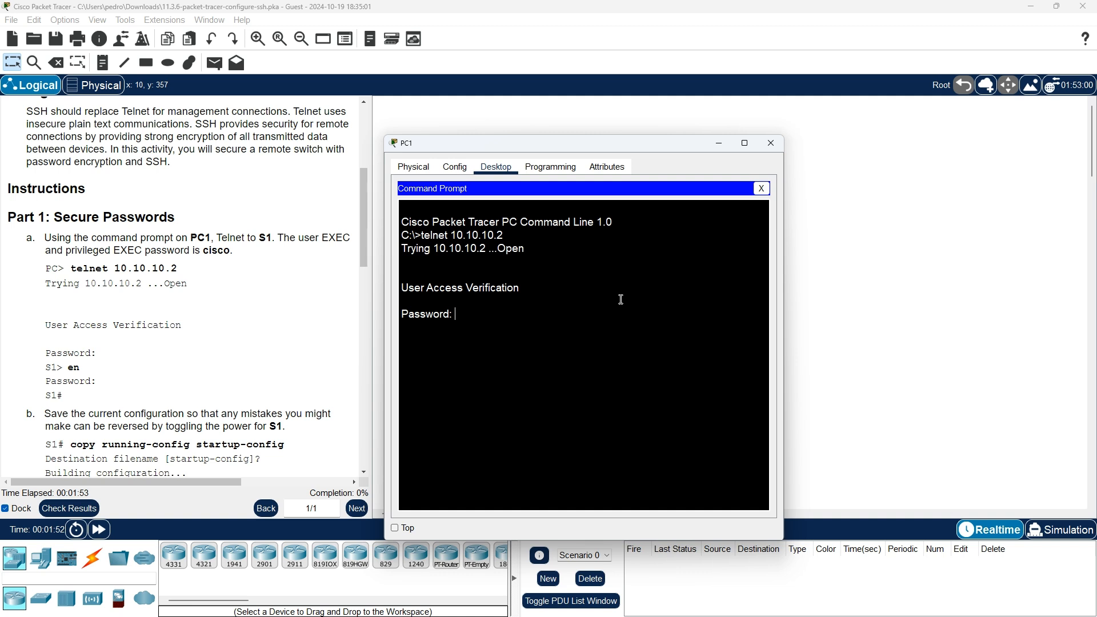
key(Return)
scroll(260, 374, down, 1)
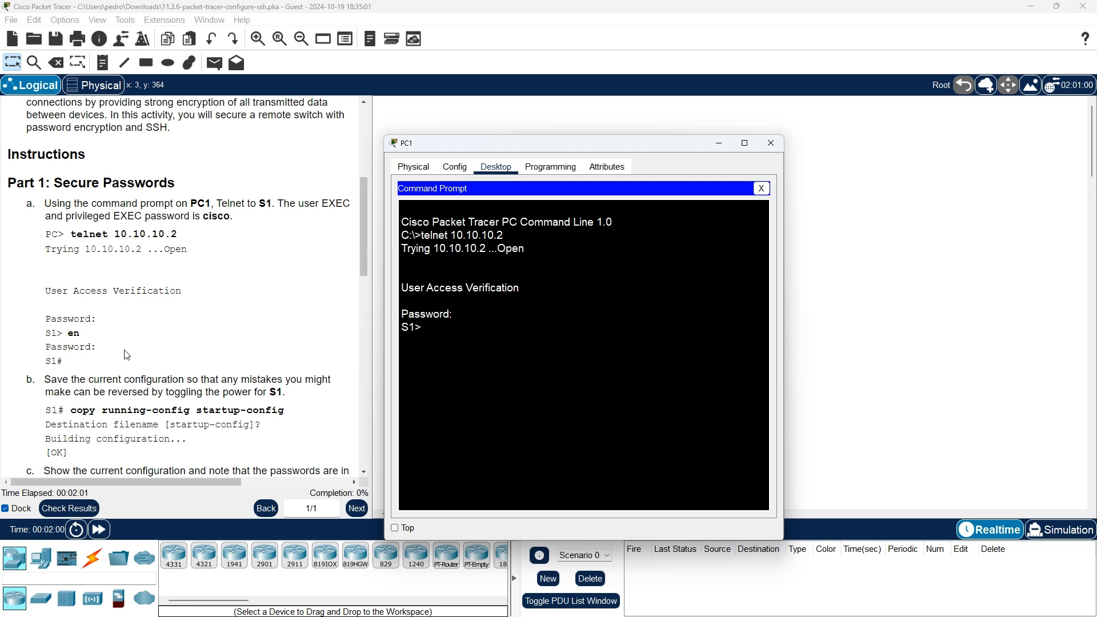
- Enter privileged EXEC mode on S1 with en and the enable password
text(en)
key(Return)
key(Return)
scroll(125, 357, down, 1)
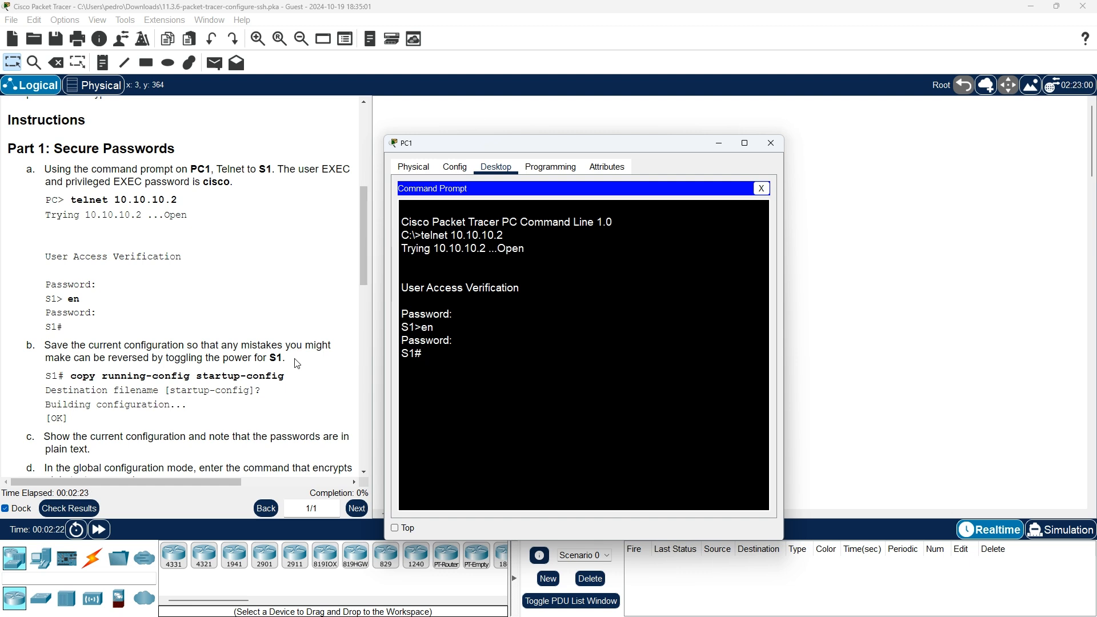
scroll(298, 364, down, 1)
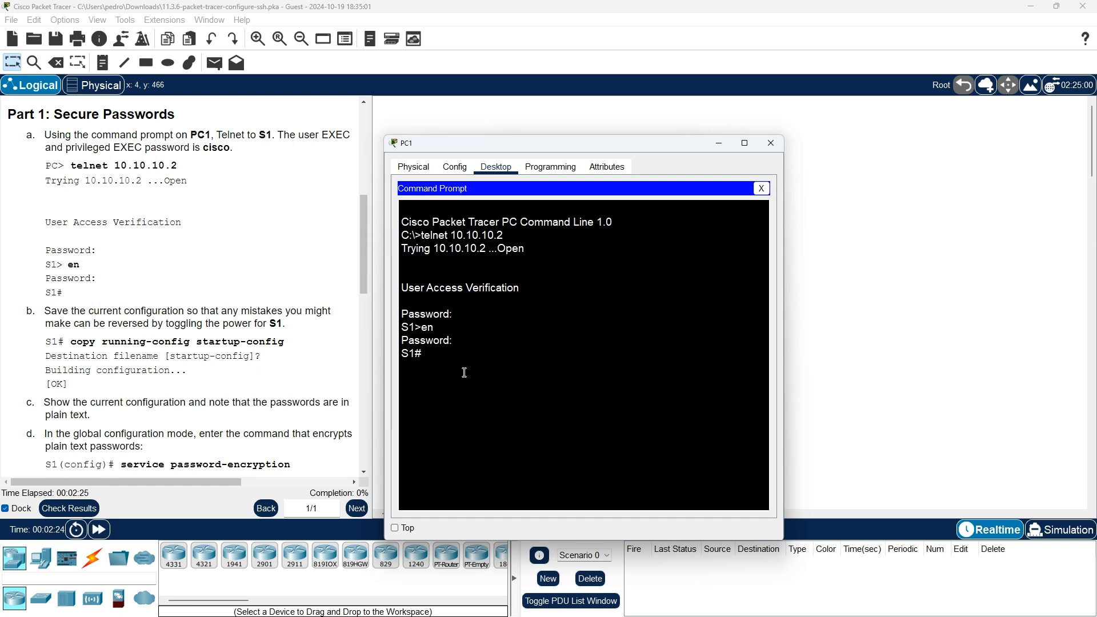
- Run copy running-config startup-config on S1, accepting the default destination filename
text(copy runn)
key(Tab)
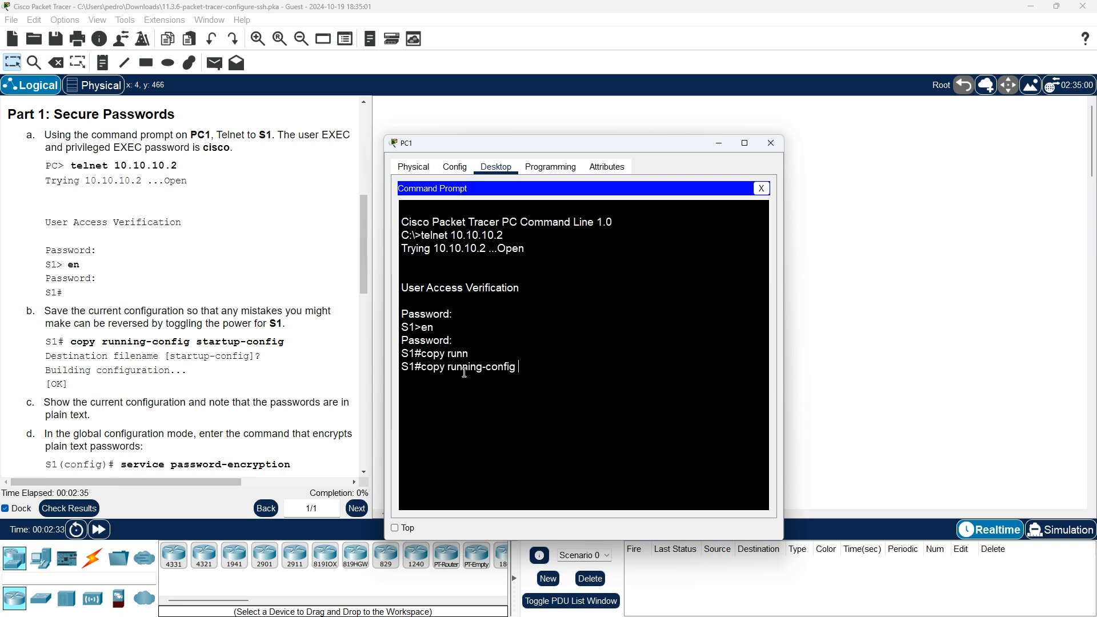
text(sta)
key(Tab)
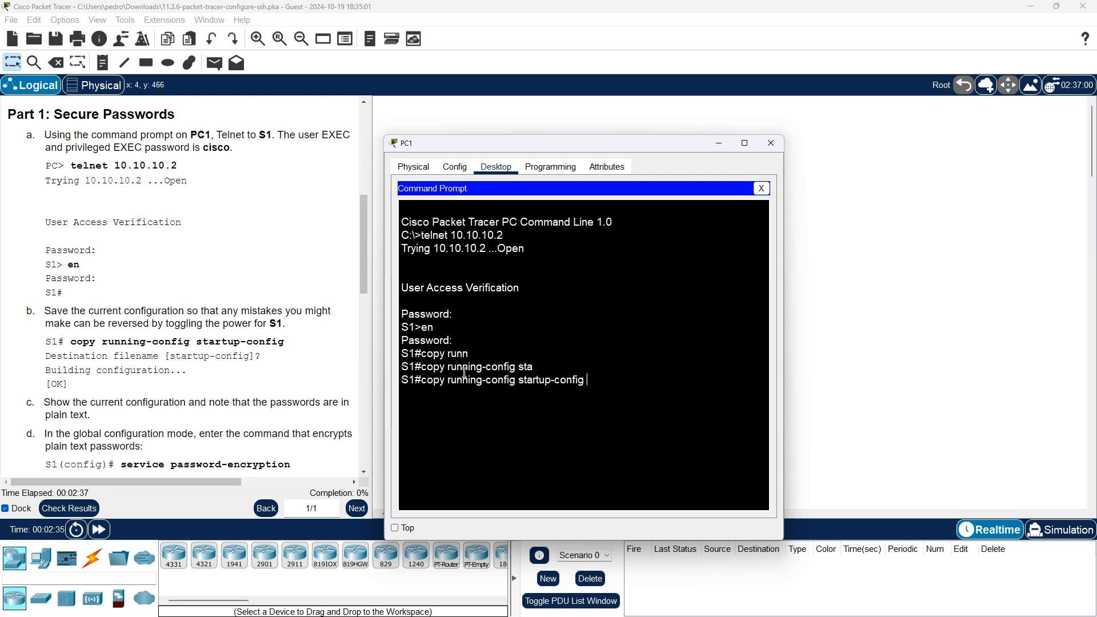
key(Return)
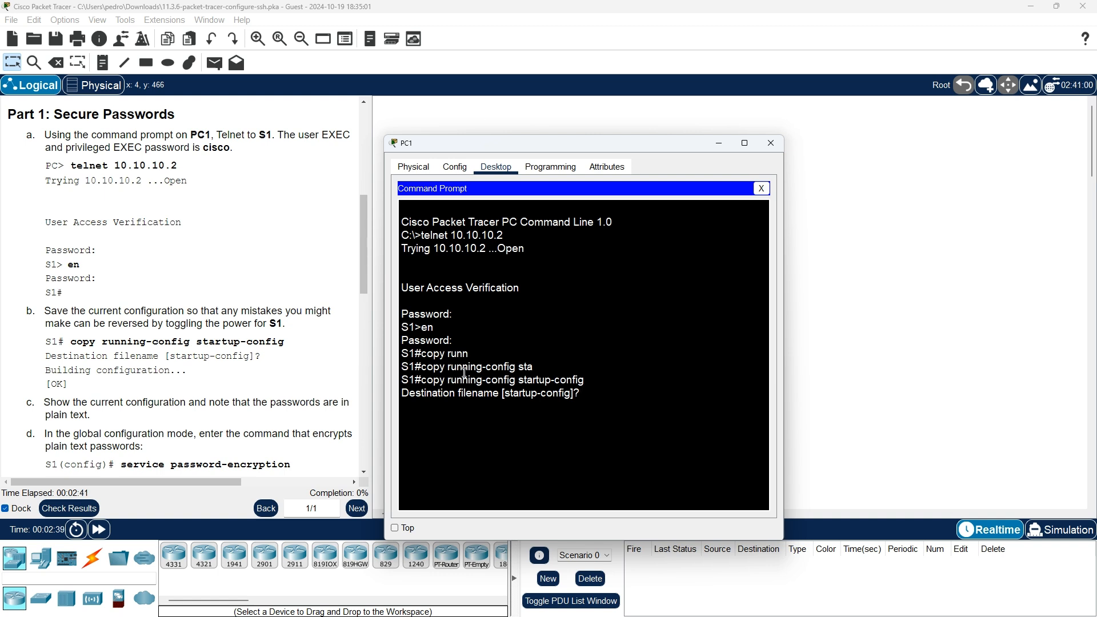
key(Return)
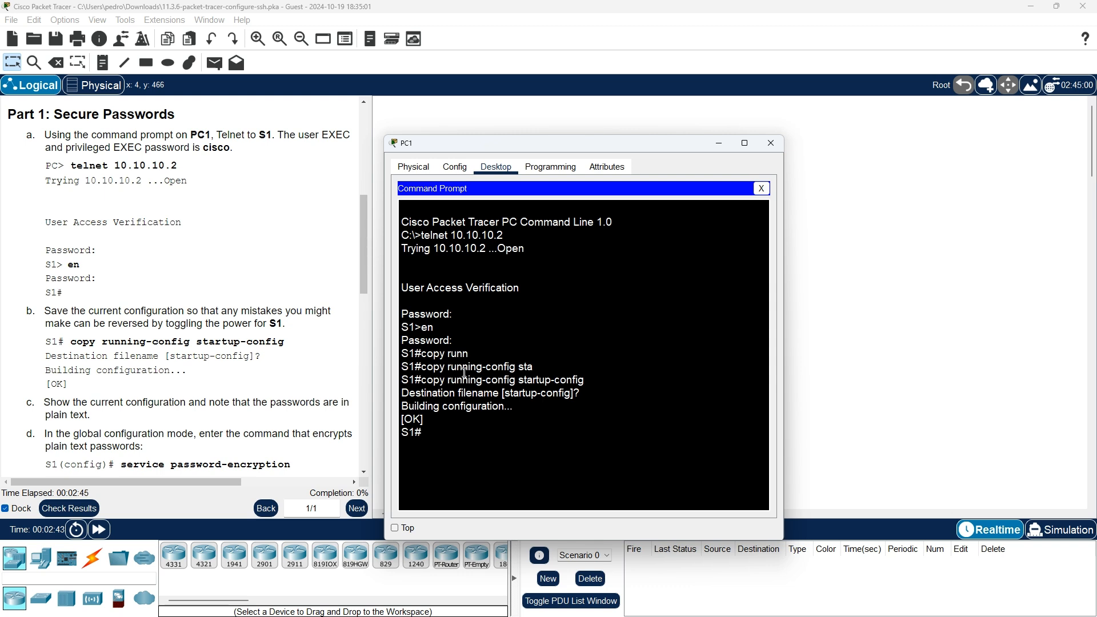
scroll(163, 363, down, 1)
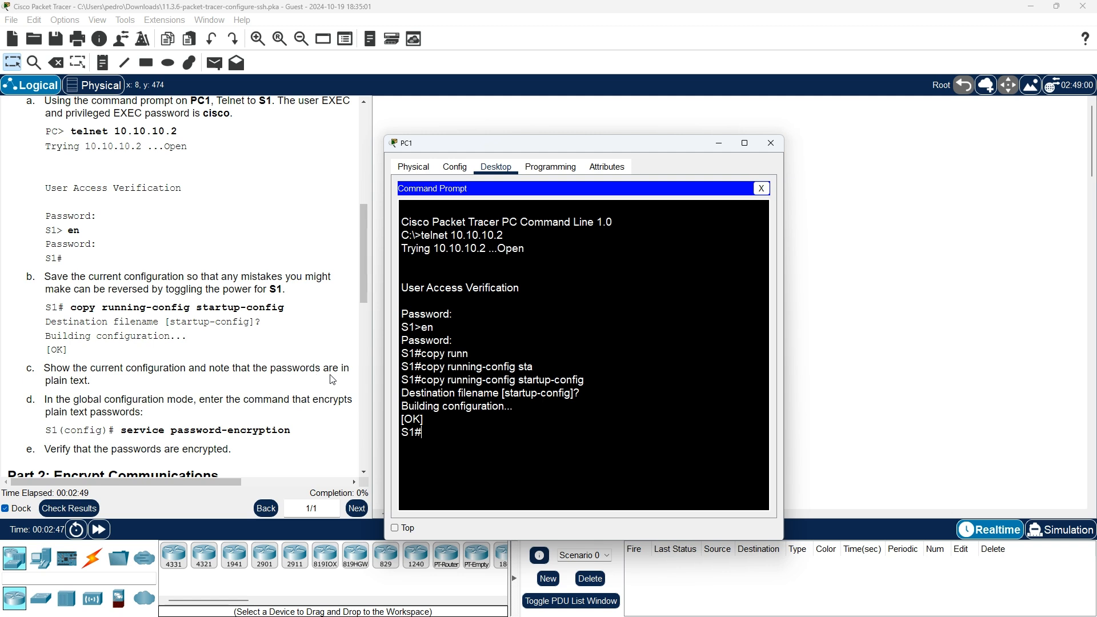
scroll(94, 386, down, 1)
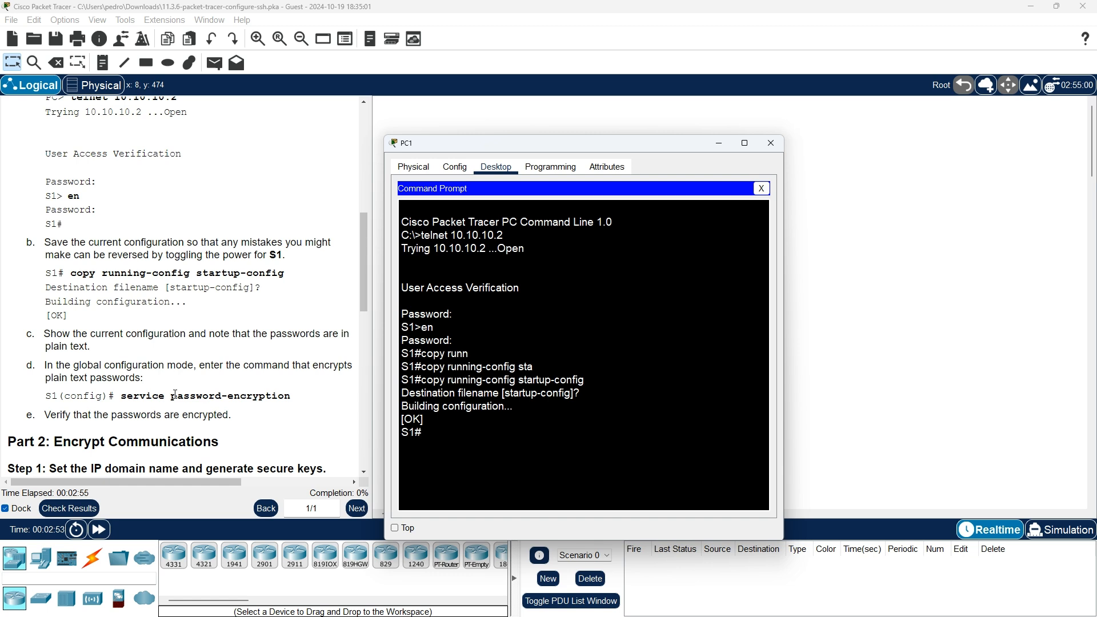
scroll(175, 395, down, 1)
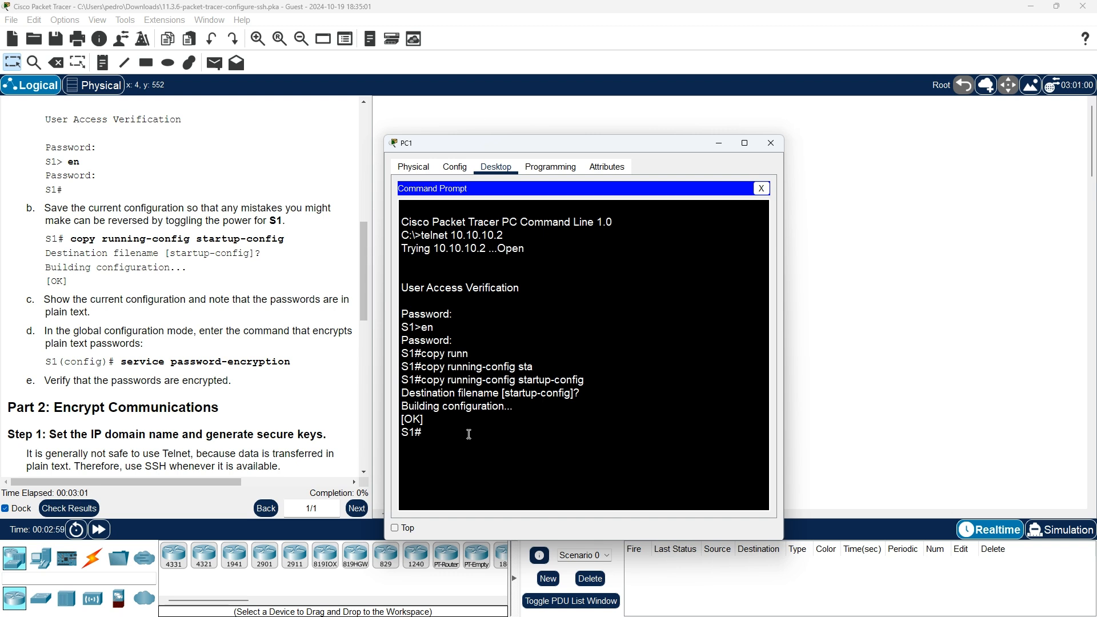
- Page through S1's show running-config output, marking the plain-text vty password, back to S1#
text(show ru)
key(Tab)
key(Return)
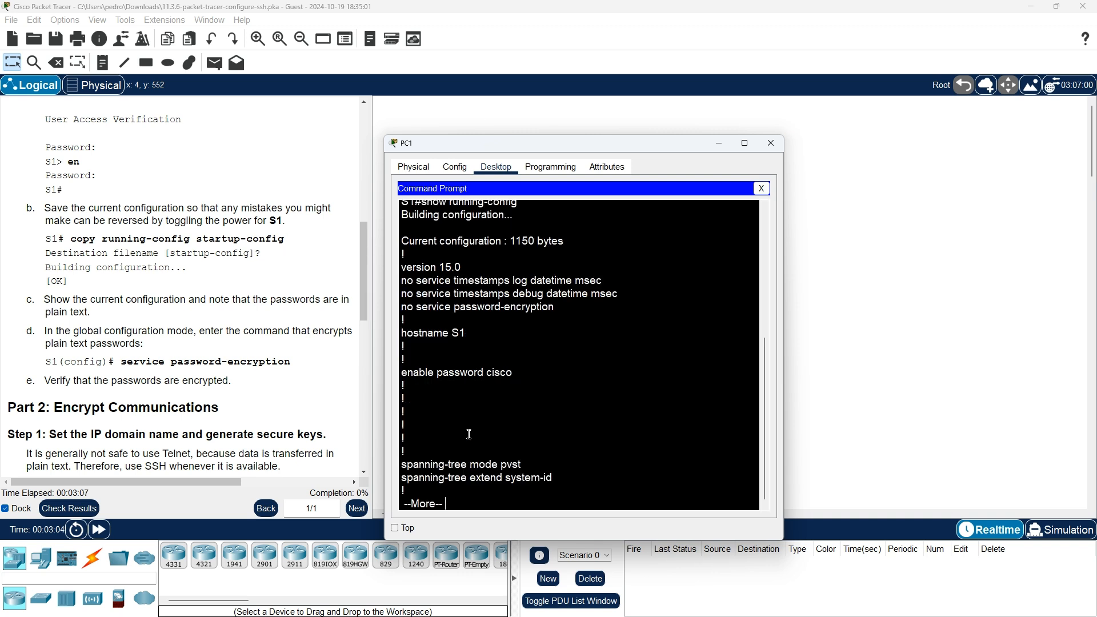
key(Return)
key(Return)
key(Return)
key(Return)
key(Return)
key(Return)
key(Return)
key(Return)
key(Return)
key(Return)
key(Return)
key(Return)
key(Return)
key(Return)
key(Return)
key(Return)
key(Return)
key(Return)
key(Return)
key(Return)
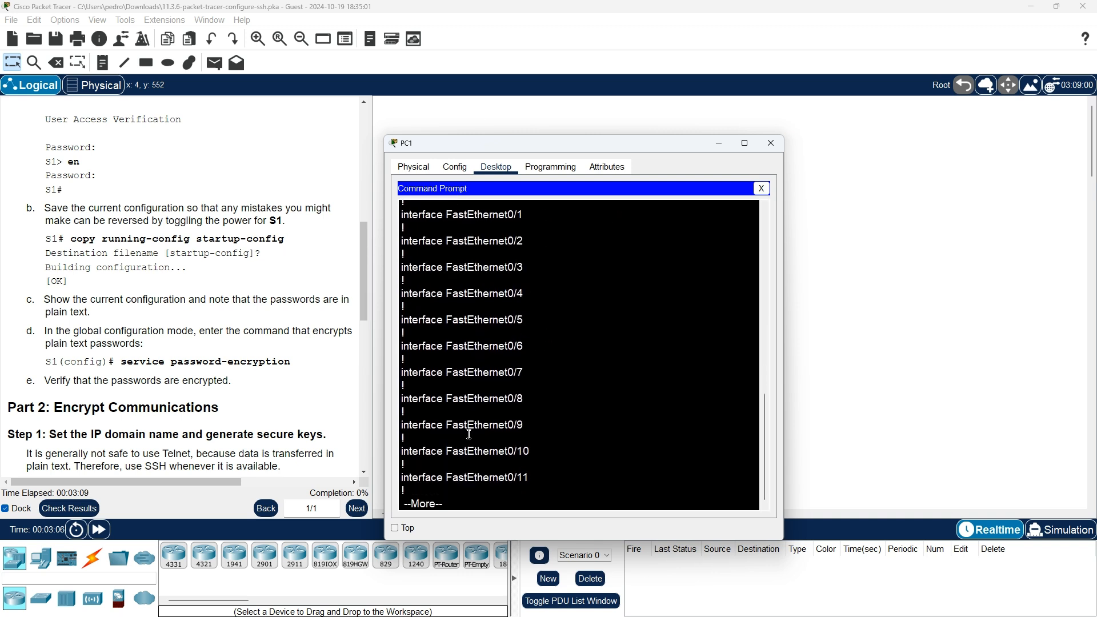
key(Return)
key(Return)
key(Return)
key(Return)
key(Return)
key(Return)
key(Return)
key(Return)
key(Return)
key(Return)
key(Return)
key(Return)
key(Return)
key(Return)
key(Return)
key(Return)
key(Return)
key(Return)
key(Return)
key(Return)
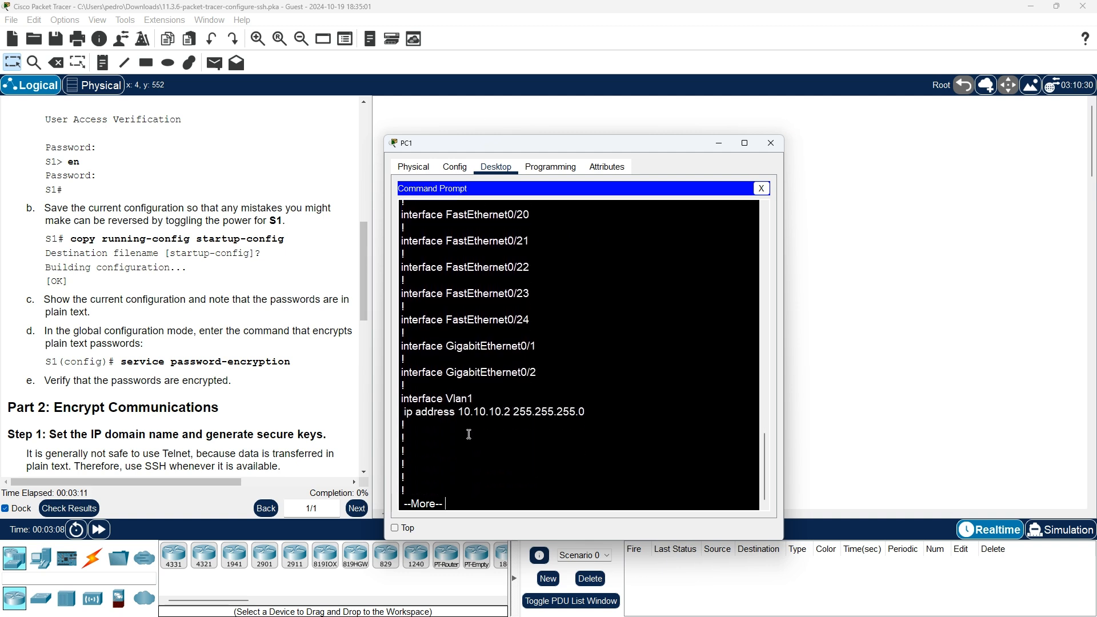
key(Return)
key(Return)
key(Return)
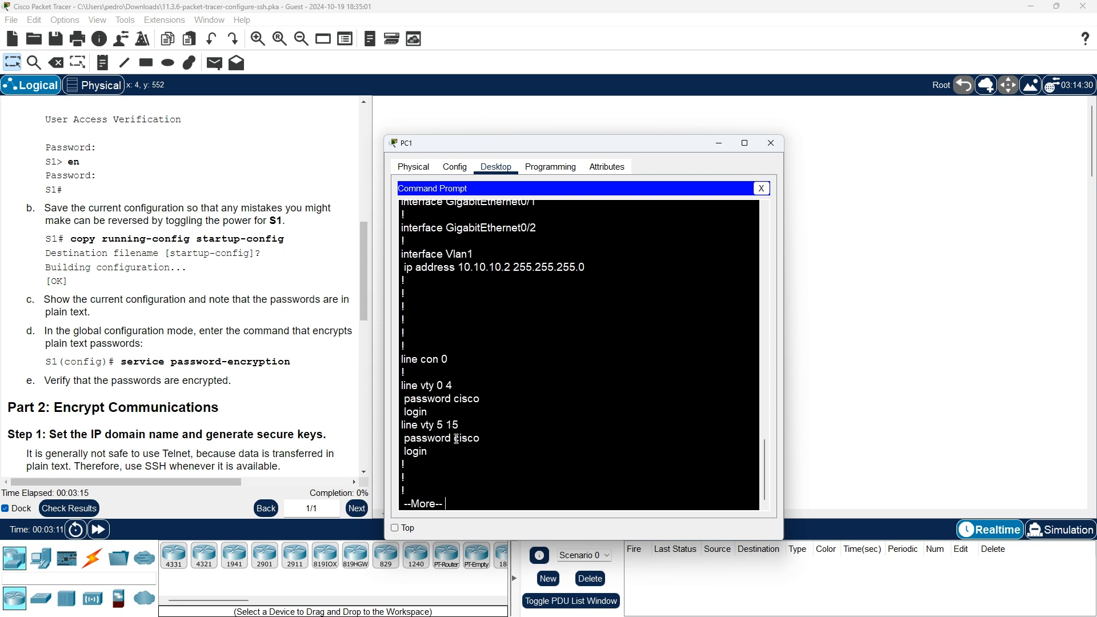
drag(454, 437, 483, 438)
click(486, 438)
key(Return)
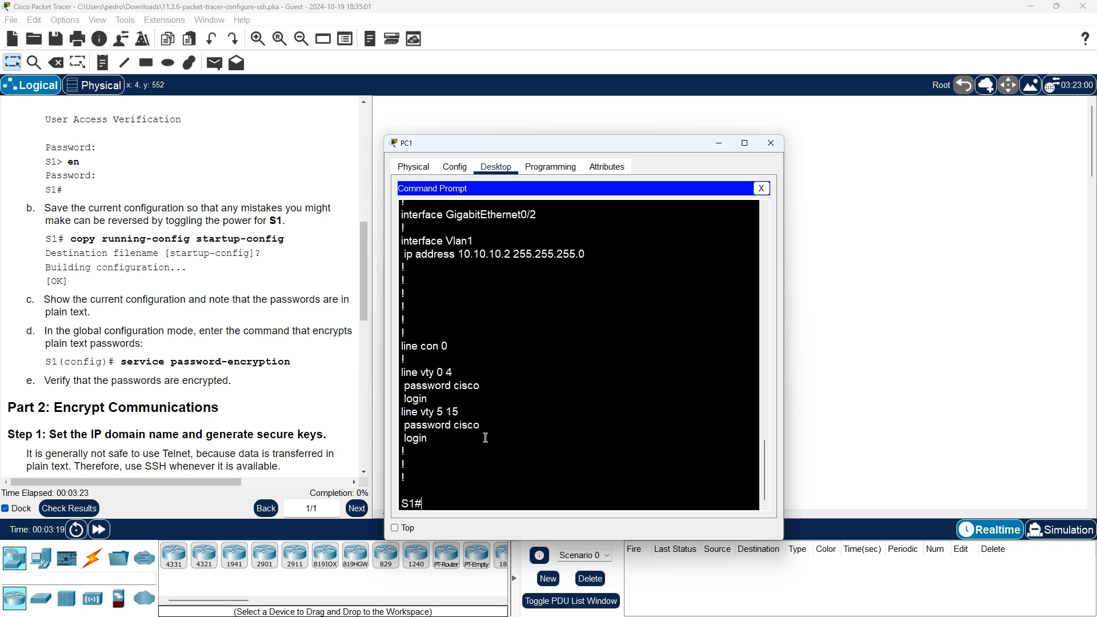
- Try service password-encryption at the privileged prompt, then erase the failed attempt
text(ser)
key(Tab)
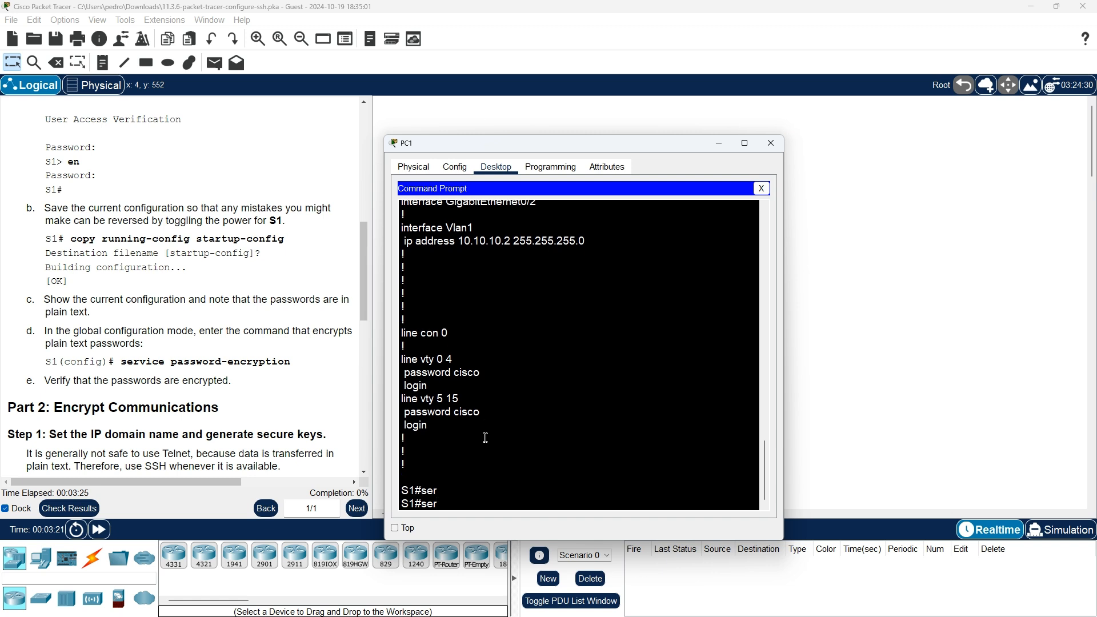
text(vi)
key(Tab)
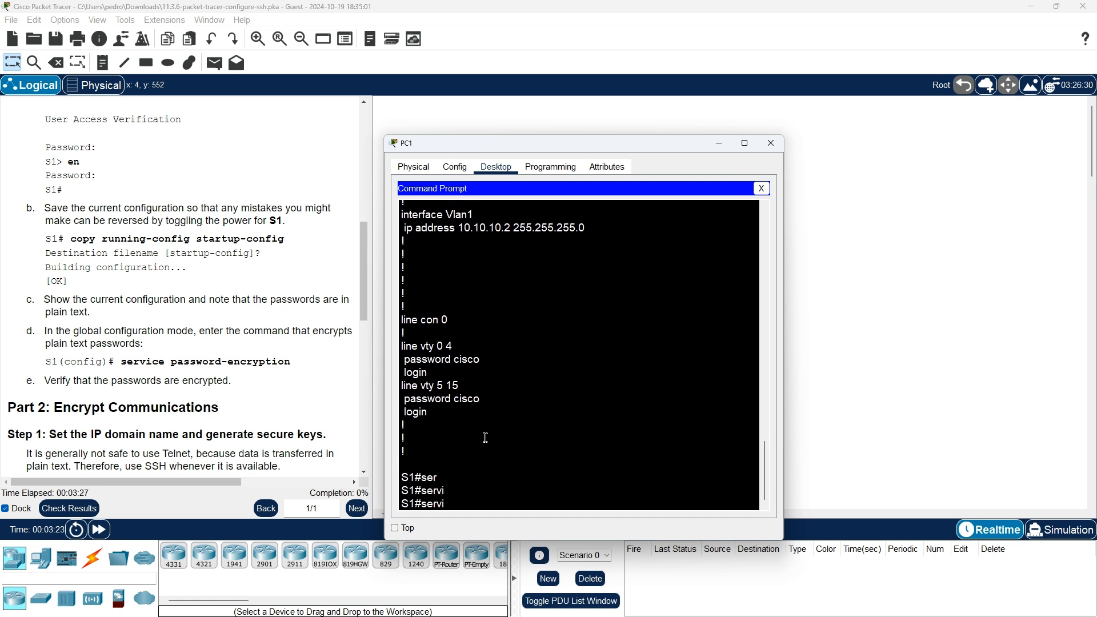
text(ce pass)
key(Tab)
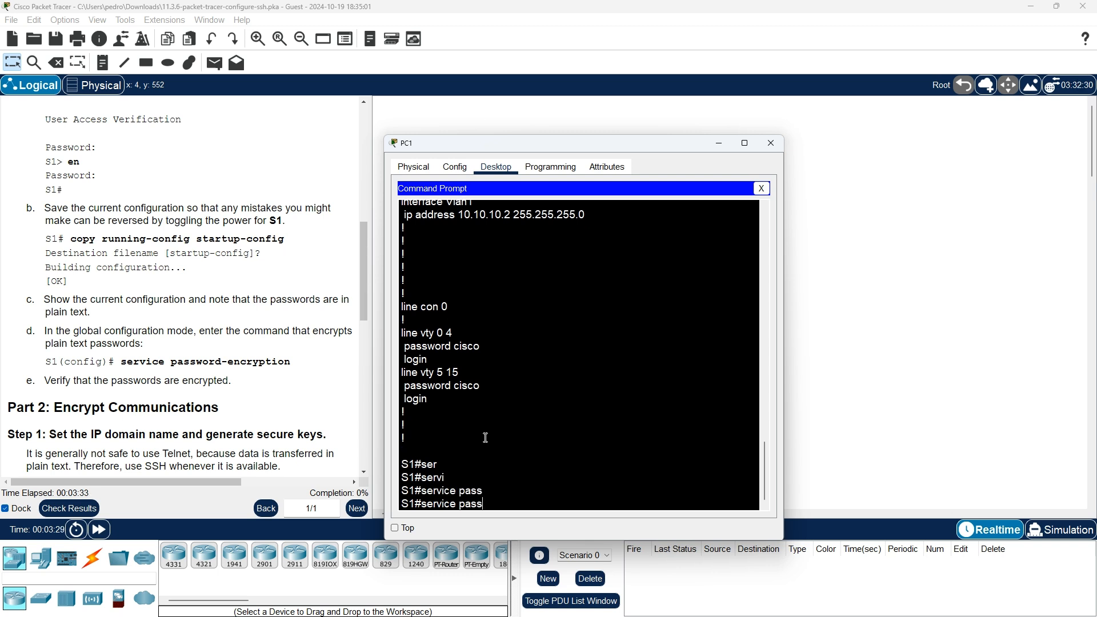
key(BackSpace)
key(BackSpace)
key(BackSpace)
key(BackSpace)
key(BackSpace)
key(BackSpace)
key(BackSpace)
key(BackSpace)
key(BackSpace)
key(BackSpace)
key(BackSpace)
key(BackSpace)
- Enter global configuration mode on S1 with configure terminal
text(confi)
key(Tab)
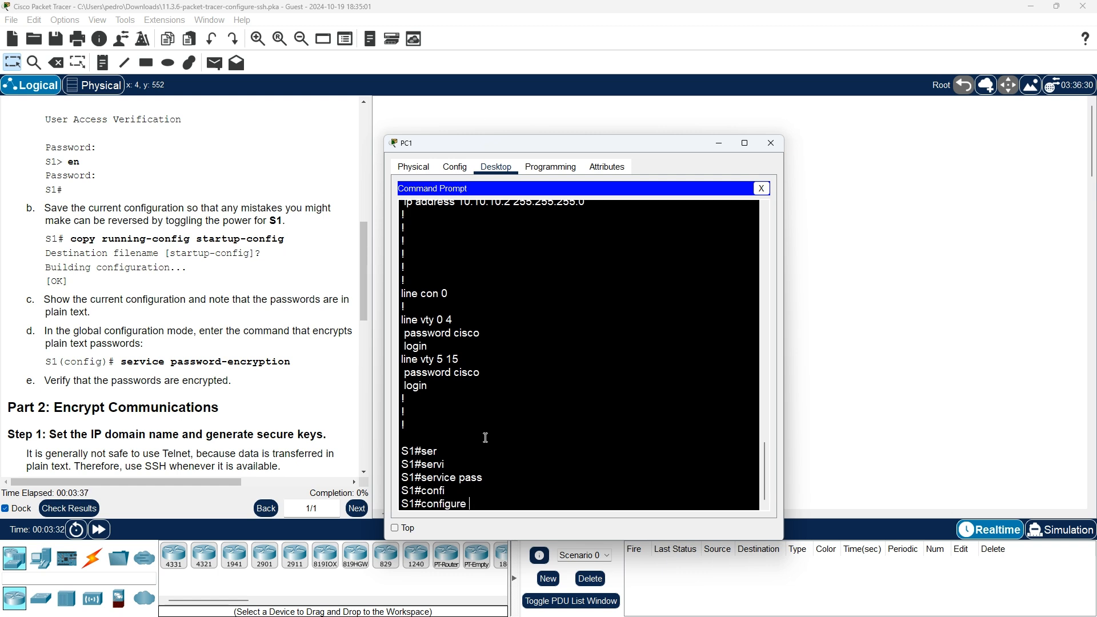
text(terminal)
key(Return)
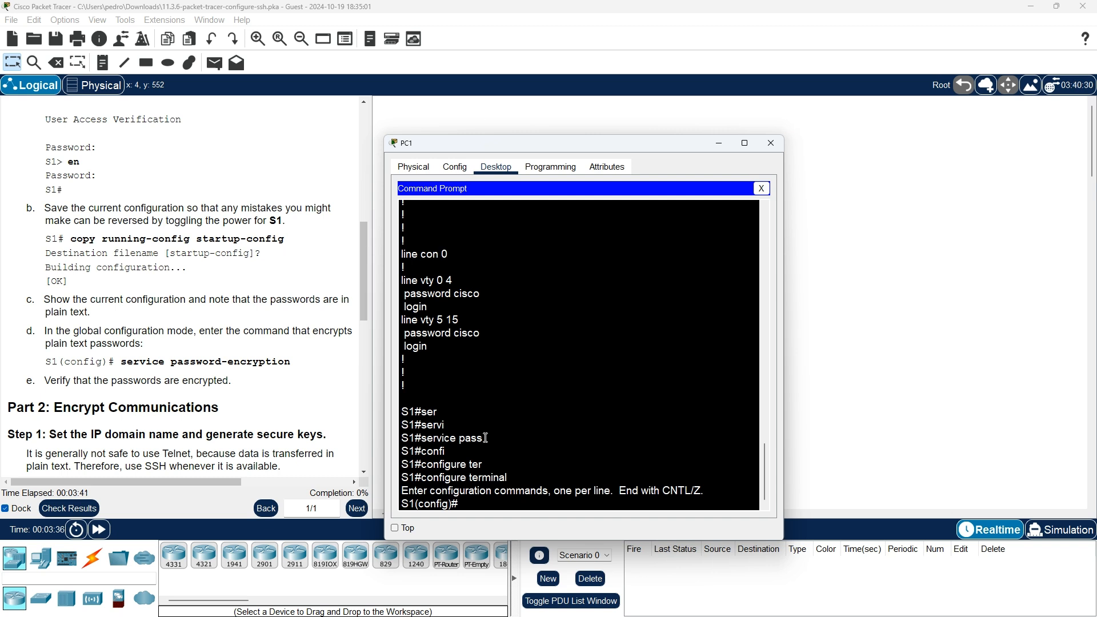
- Apply service password-encryption on S1
text(ser)
key(Tab)
text(pass)
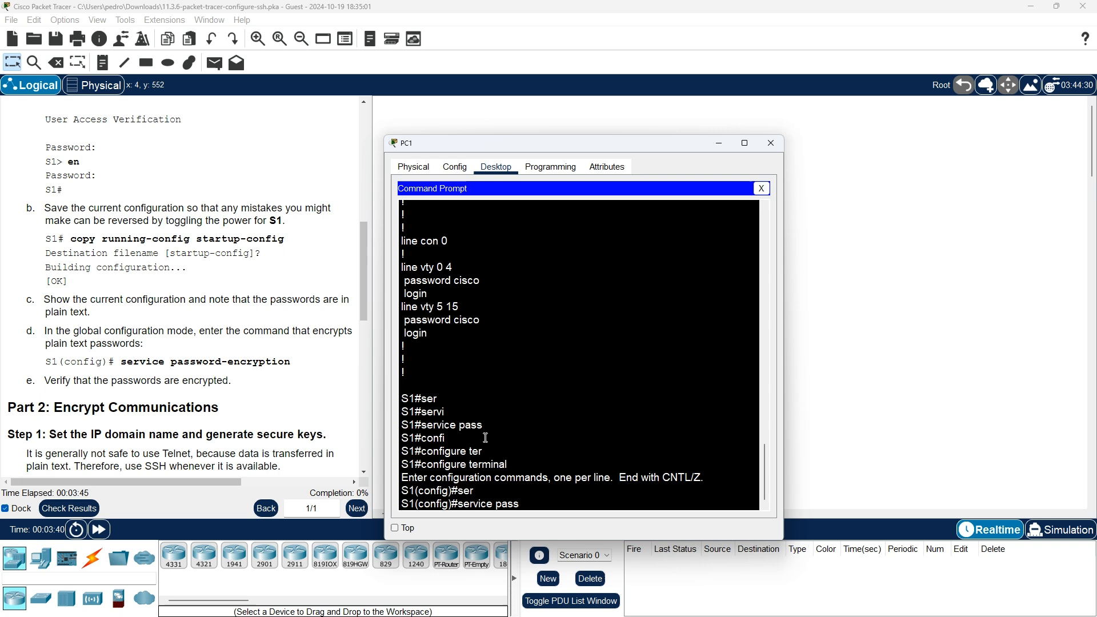
key(Tab)
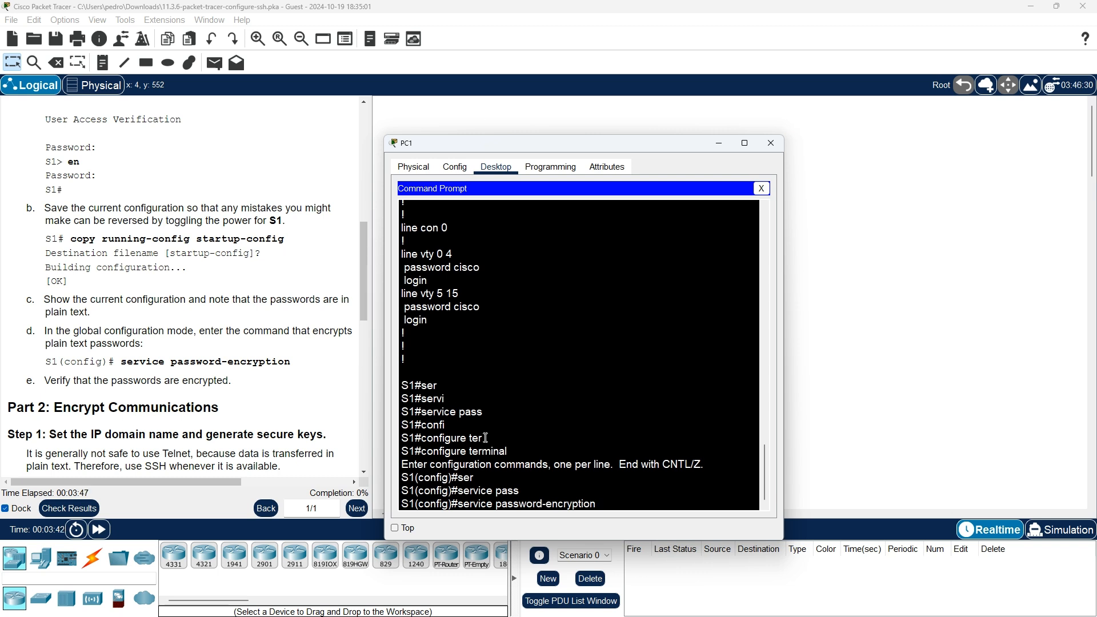
key(Return)
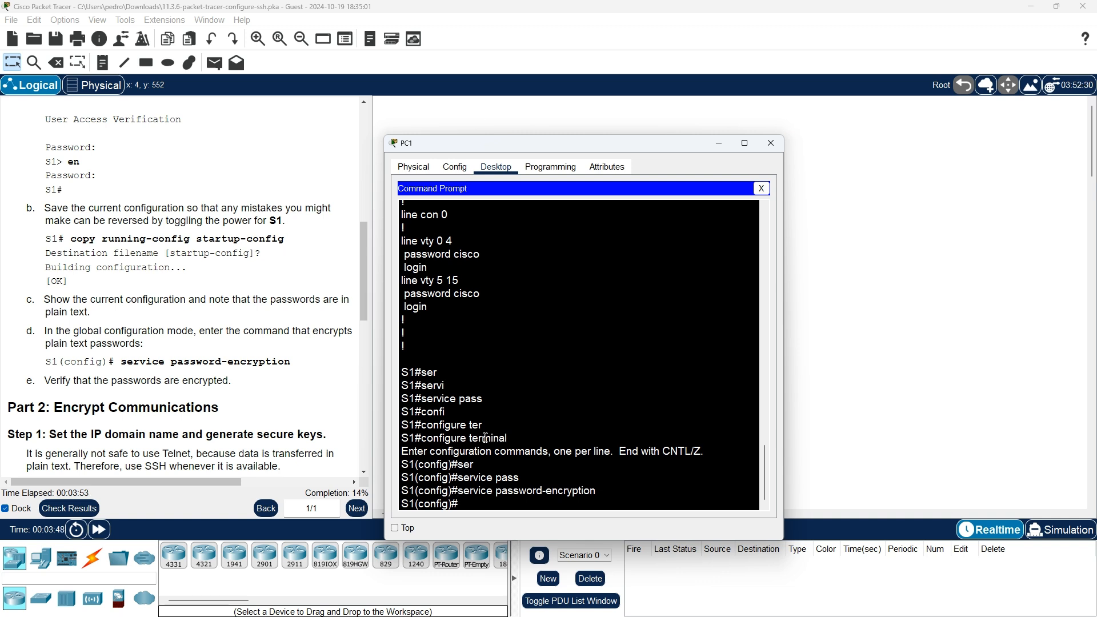
- Exit config mode and re-list S1's running configuration to confirm type 7 encrypted vty passwords
text(exit)
key(Return)
text(sho)
key(Tab)
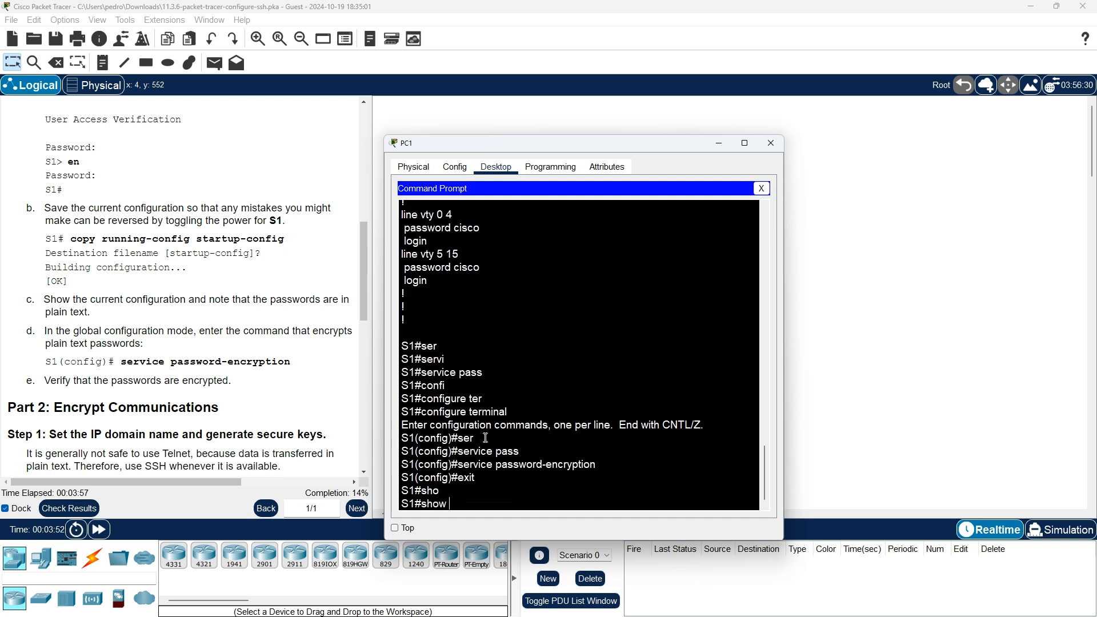
text(ru)
key(Tab)
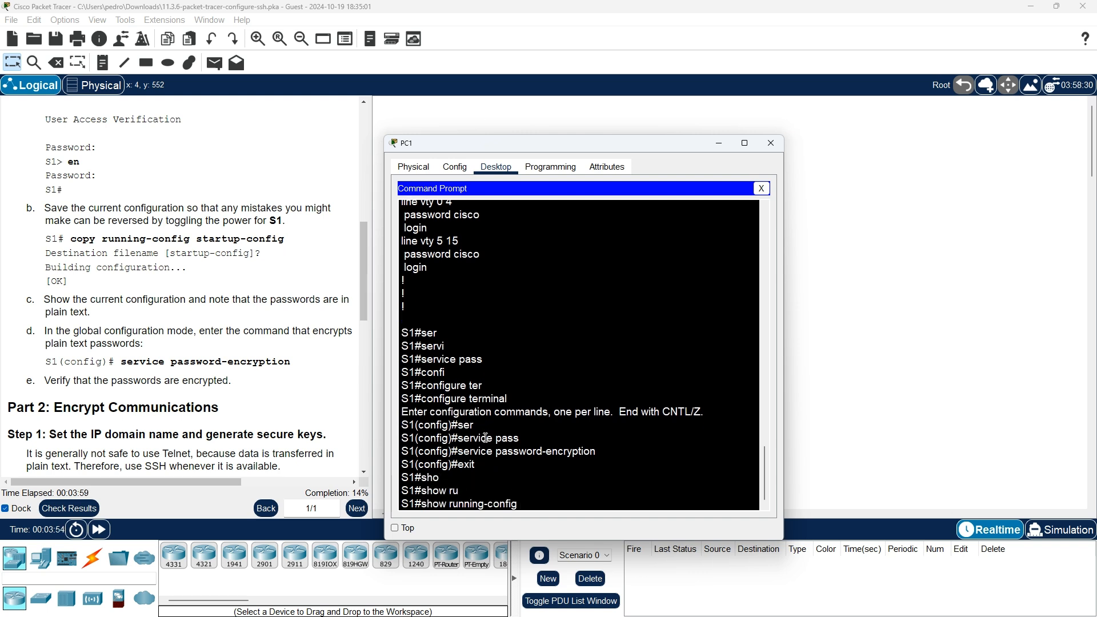
key(Return)
key(space)
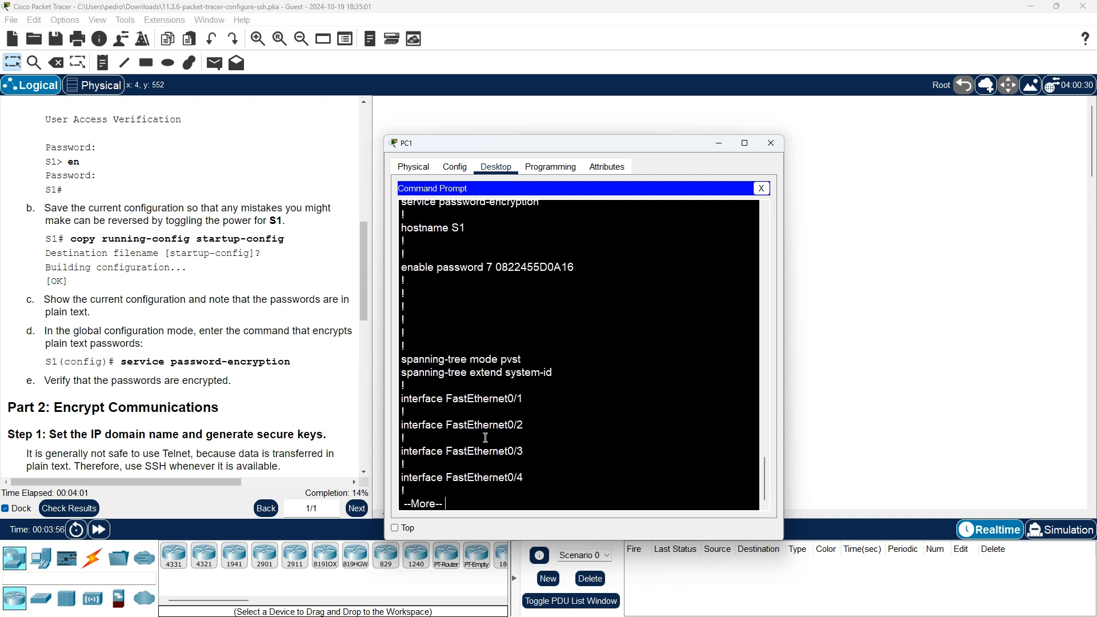
key(Return)
key(Return)
key(Return)
key(Return)
key(Return)
key(Return)
key(Return)
key(Return)
key(Return)
key(Return)
key(Return)
key(Return)
key(Return)
key(Return)
key(Return)
key(Return)
key(Return)
key(Return)
key(Return)
key(Return)
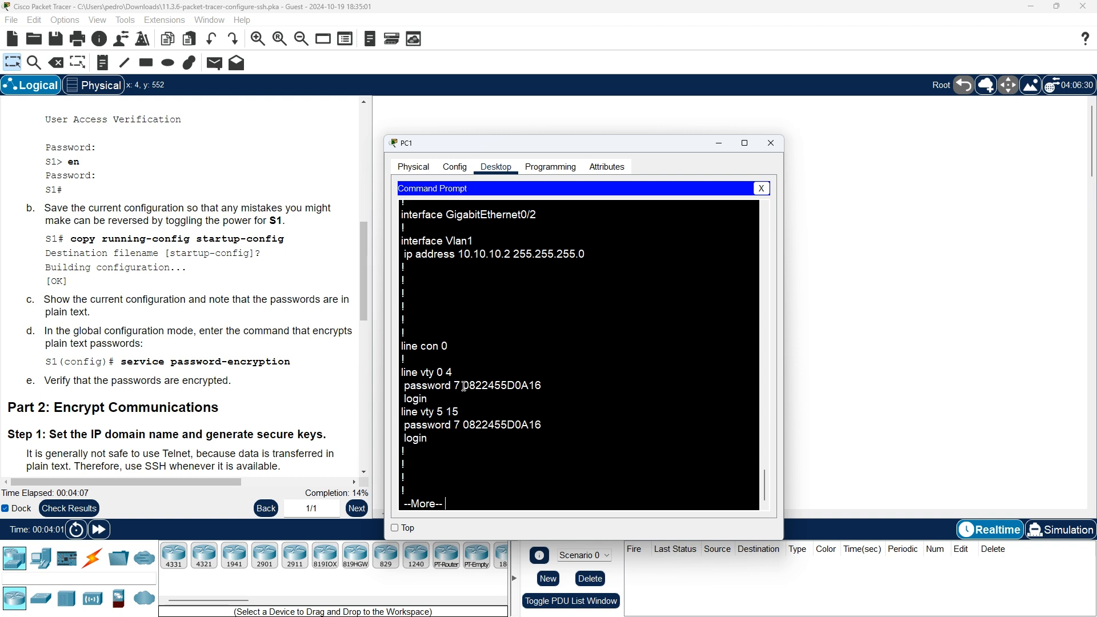
drag(464, 387, 545, 382)
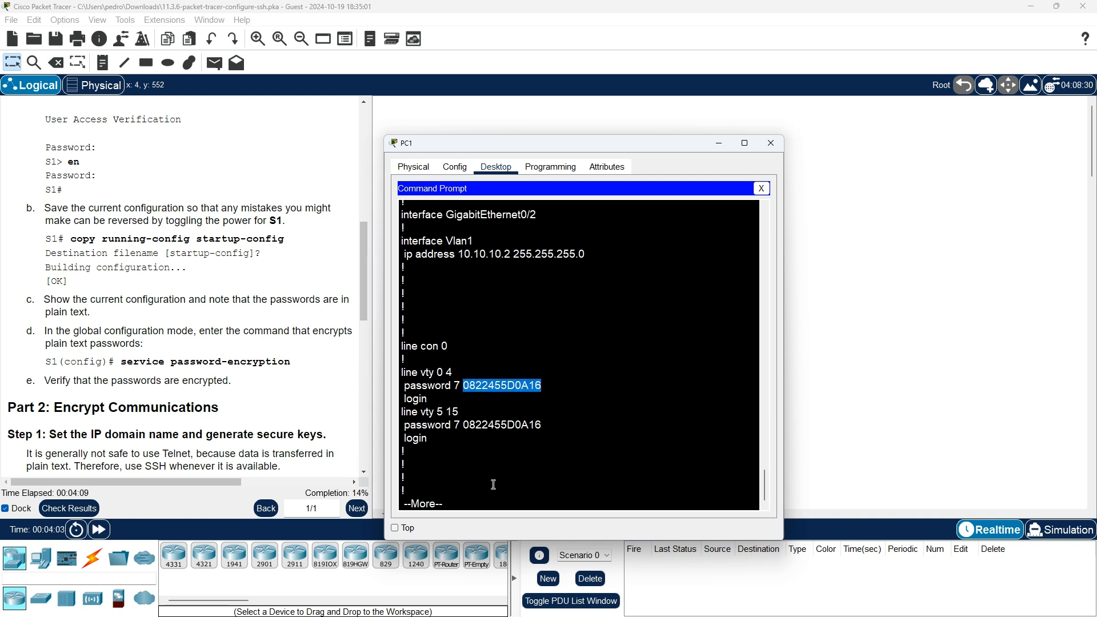
key(ctrl+c)
scroll(167, 394, down, 1)
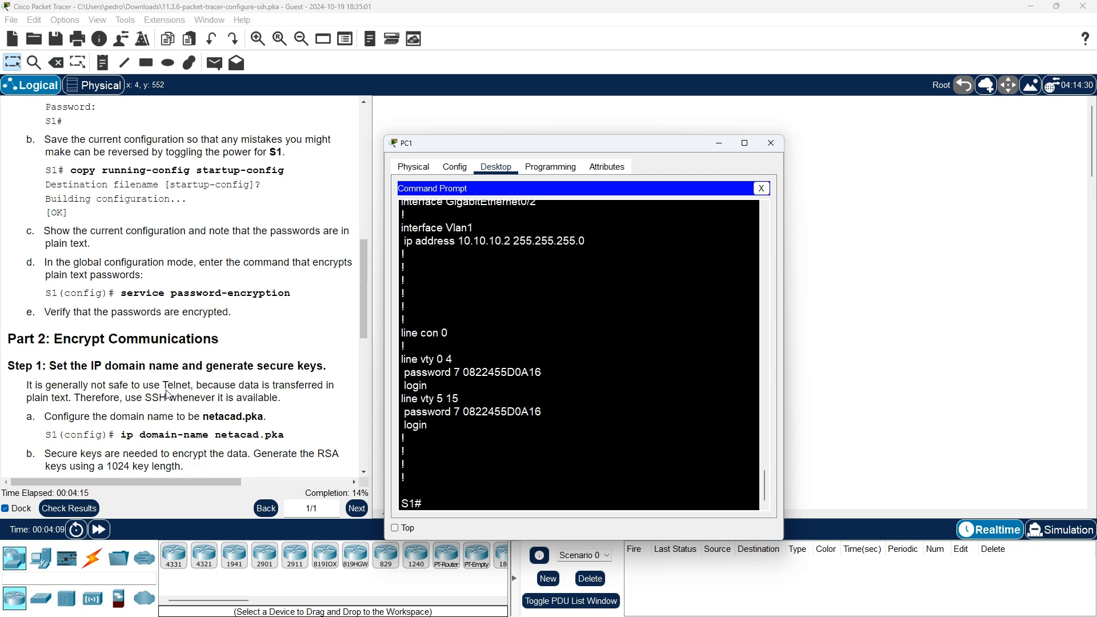
scroll(167, 395, down, 1)
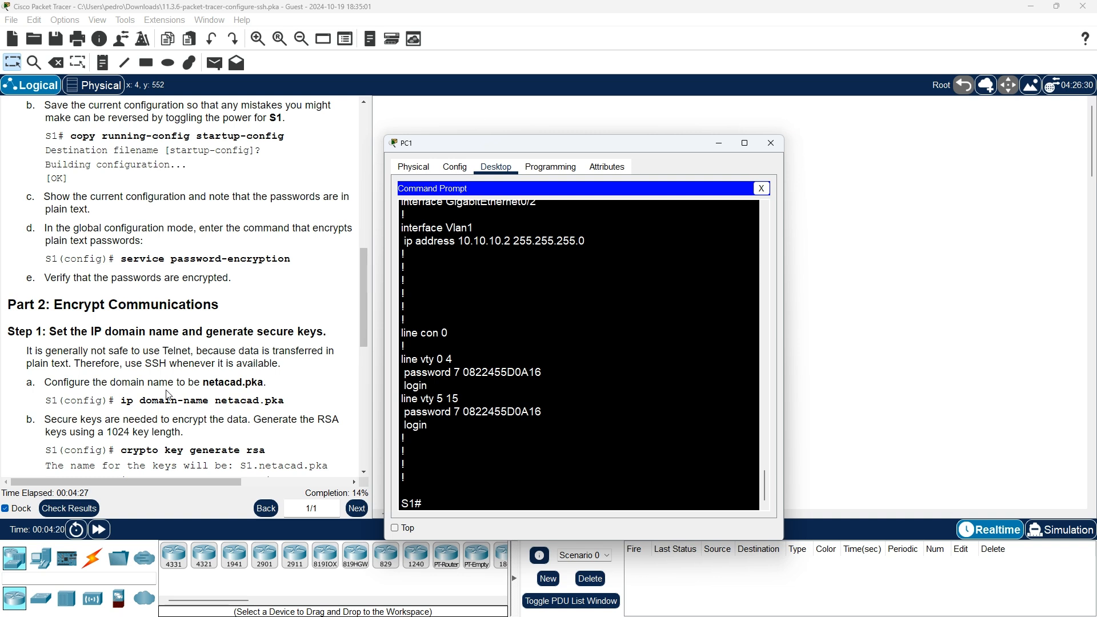
scroll(167, 395, down, 1)
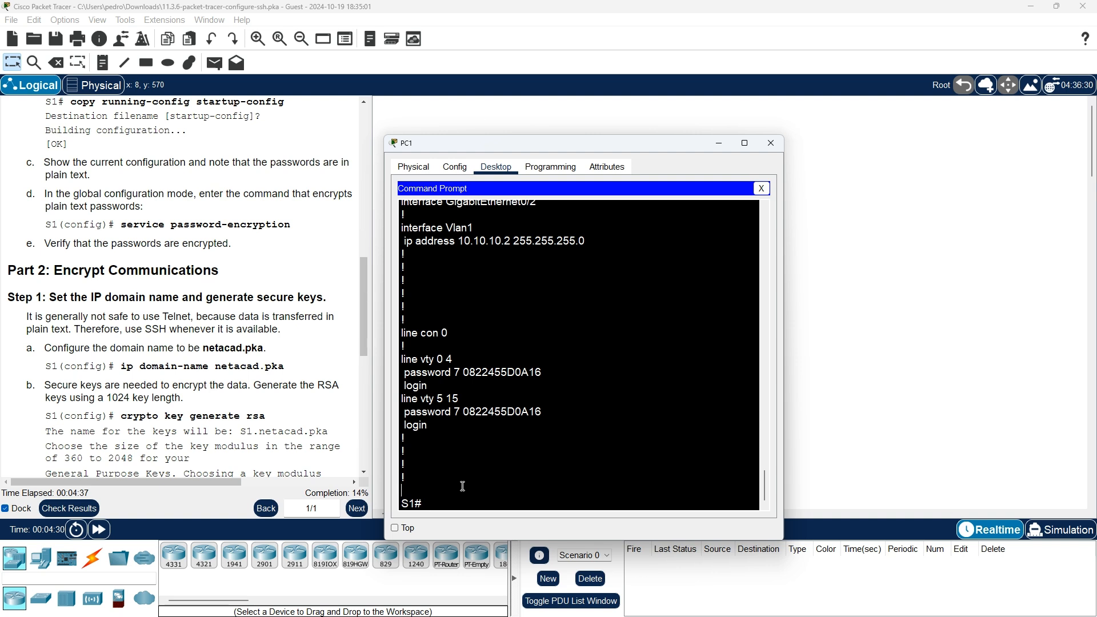
- Enter global configuration mode on S1 with configure terminal
text(conf)
key(Tab)
text(ter)
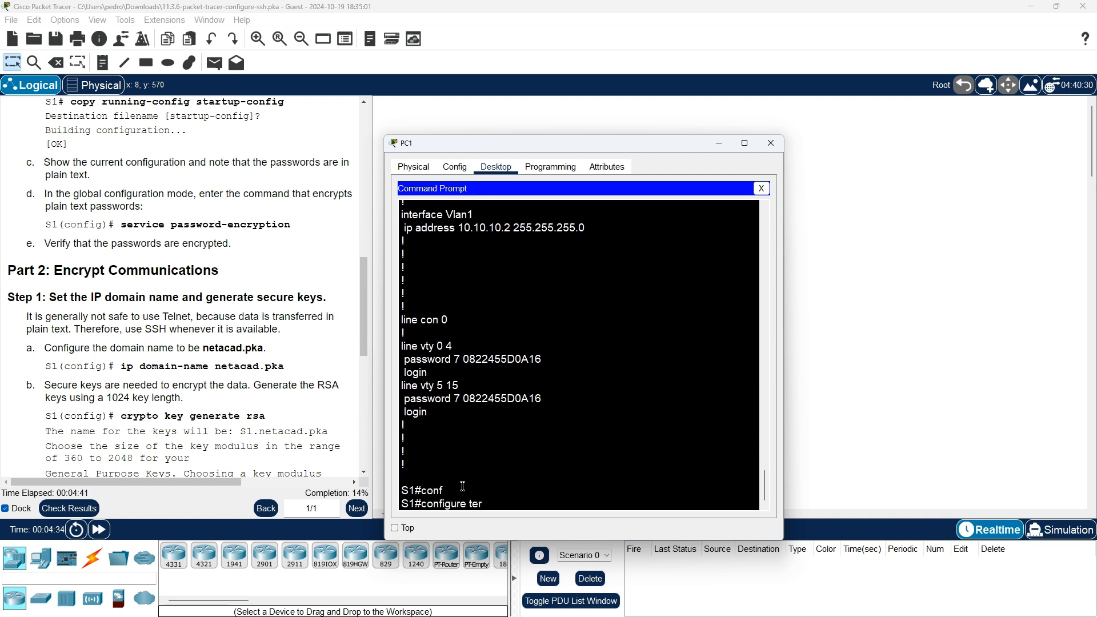
key(Return)
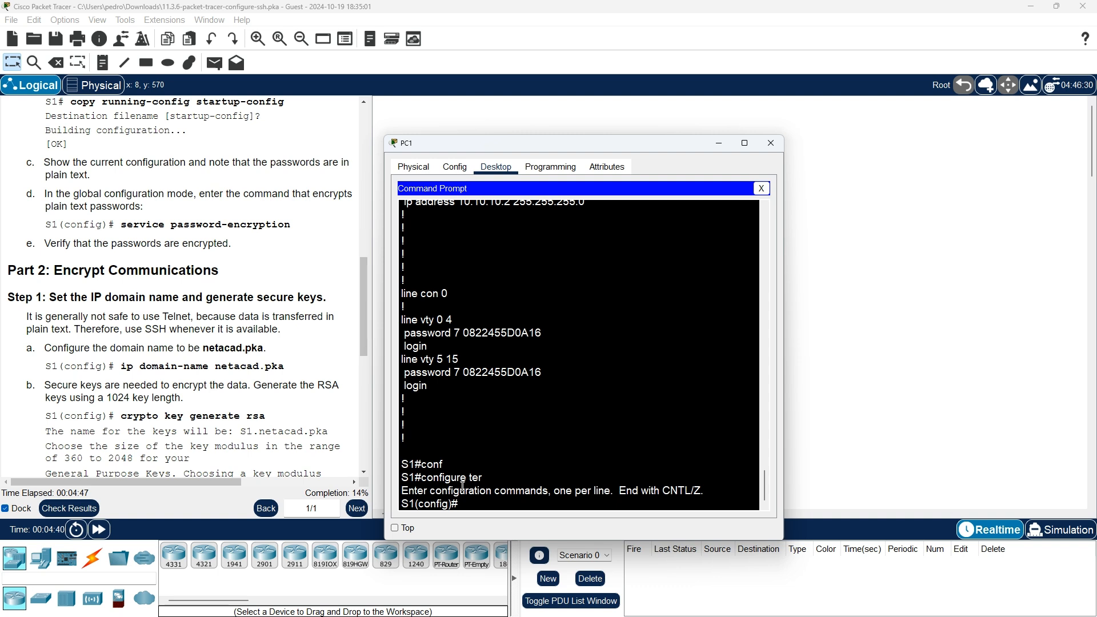
- Set S1's IP domain name to netacad.pka with ip domain-name
text(ip domain)
key(Tab)
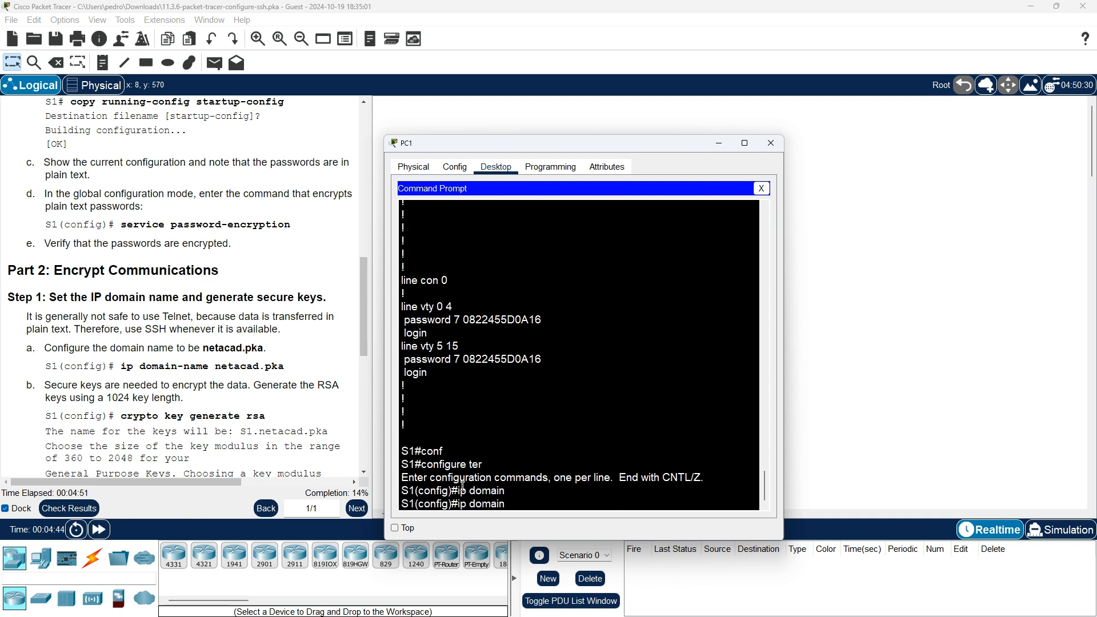
text(-n)
key(Tab)
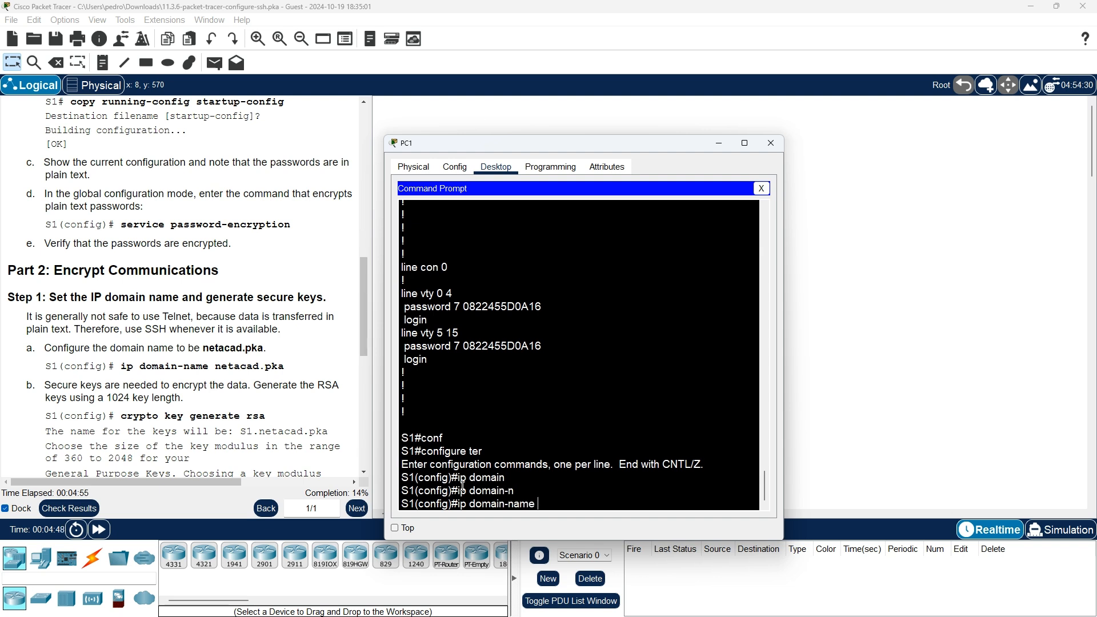
text(netacad.pka)
key(Return)
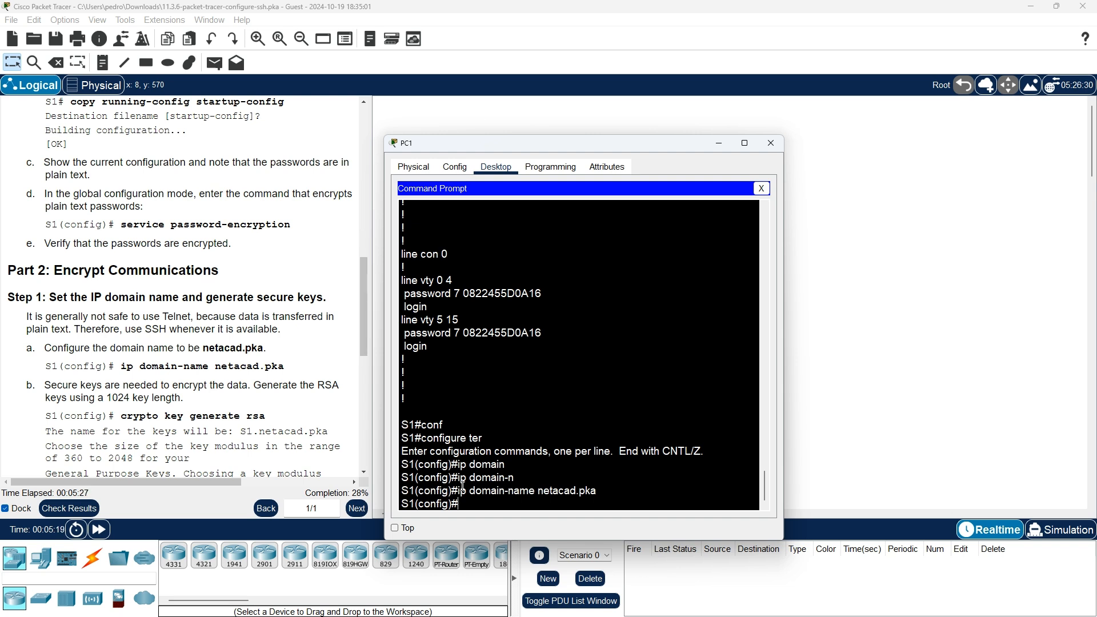
- Run crypto key generate rsa on S1 with a 1024-bit modulus size
text(cry)
key(Tab)
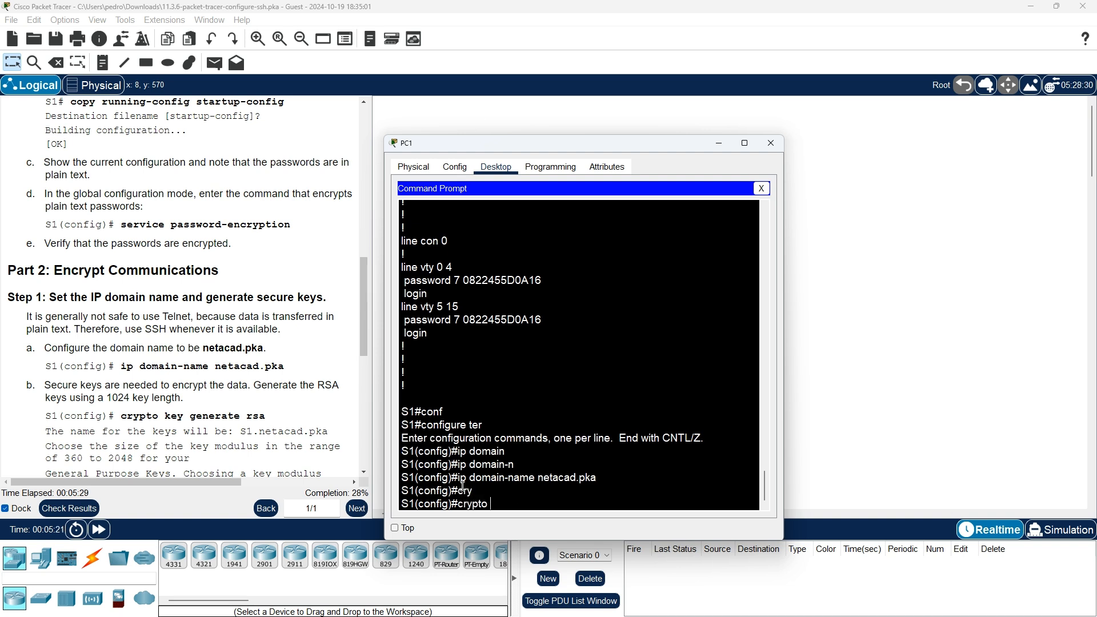
text(key ge)
key(Tab)
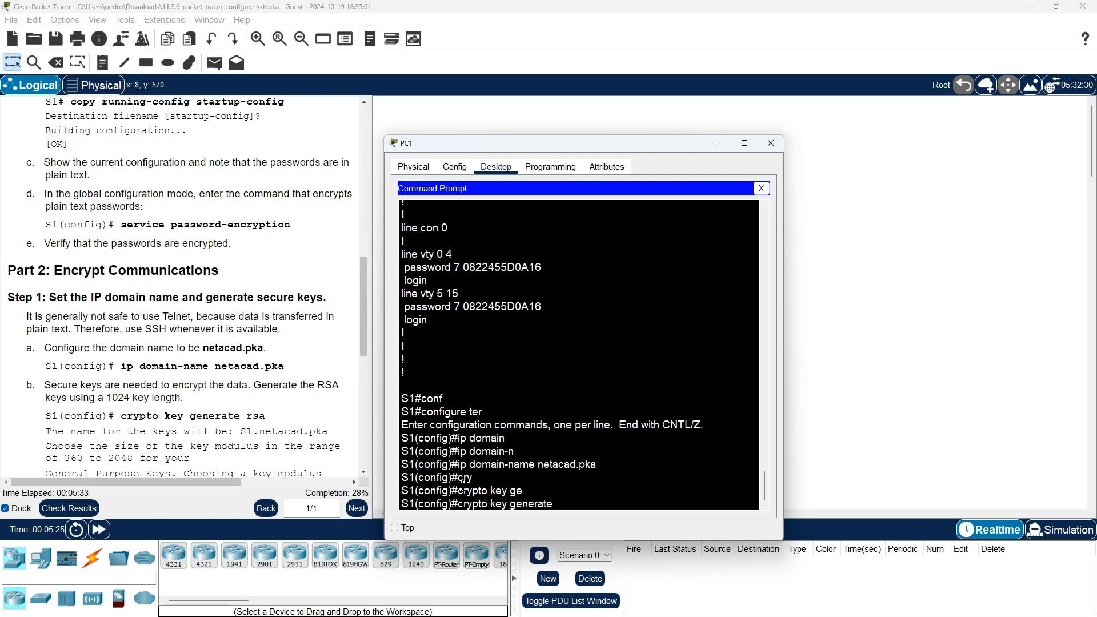
text(te rsa)
key(Return)
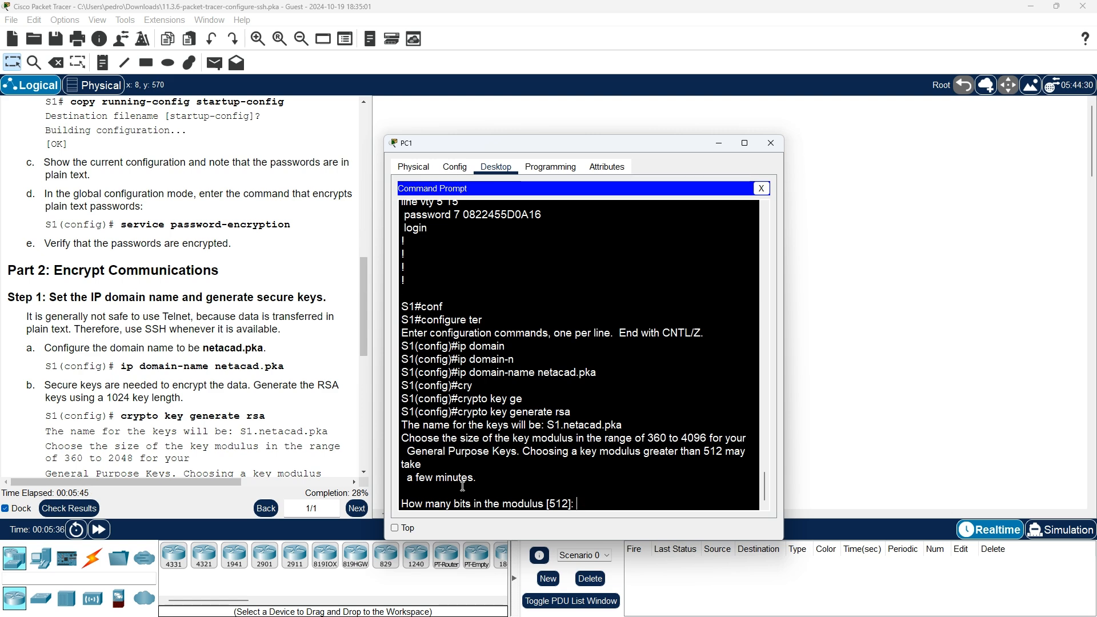
scroll(189, 362, down, 3)
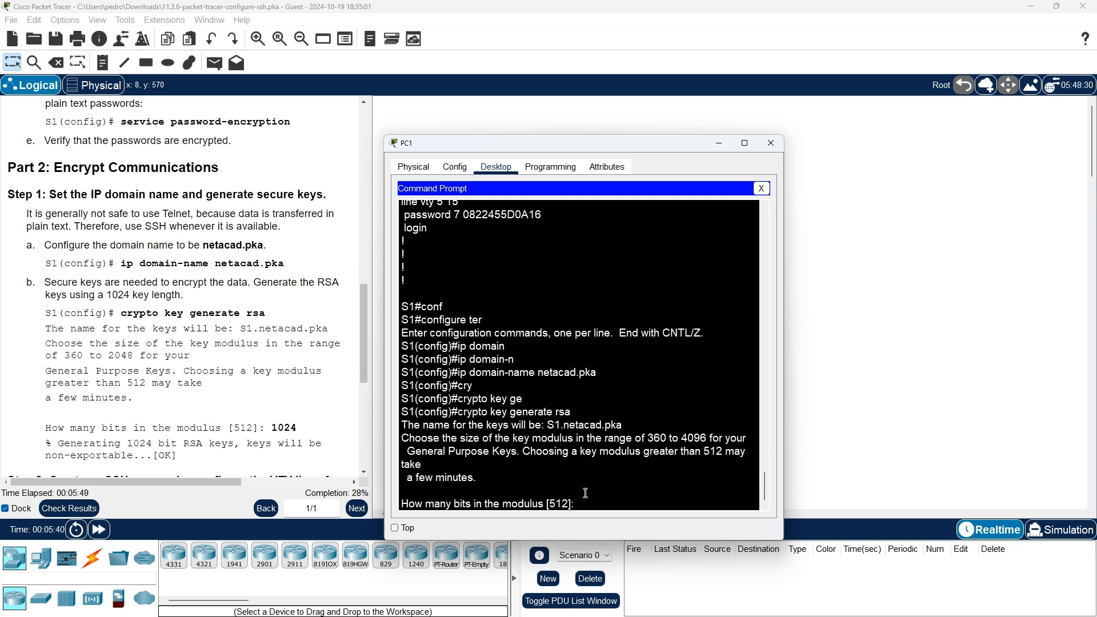
text(1024)
key(Return)
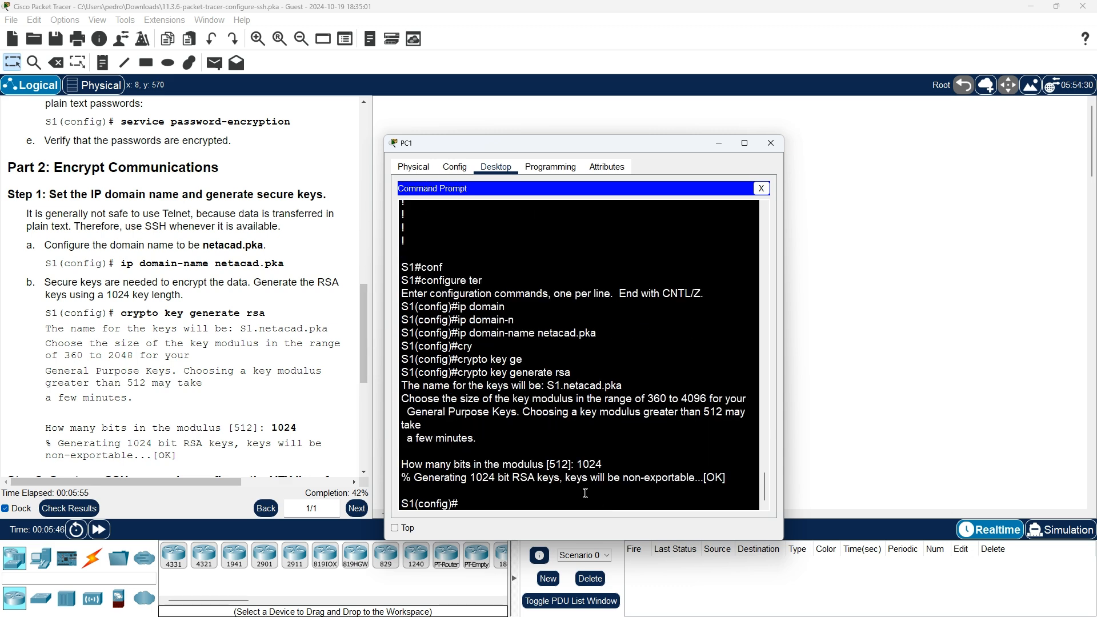
scroll(288, 295, down, 3)
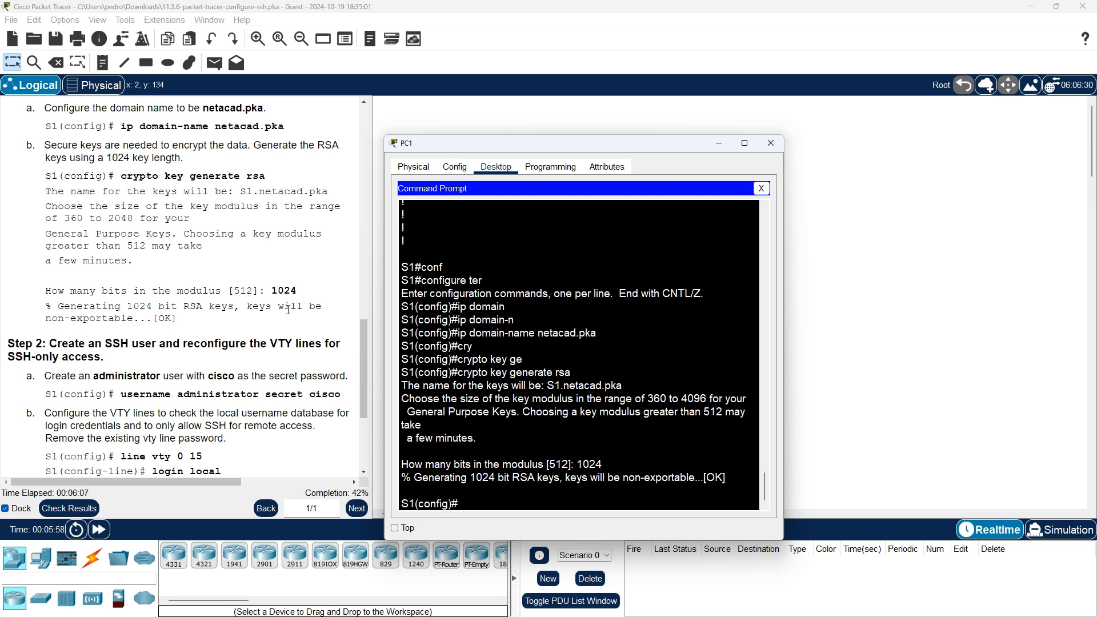
- Create the local user 'administrator' with a secret password on S1
scroll(288, 310, down, 3)
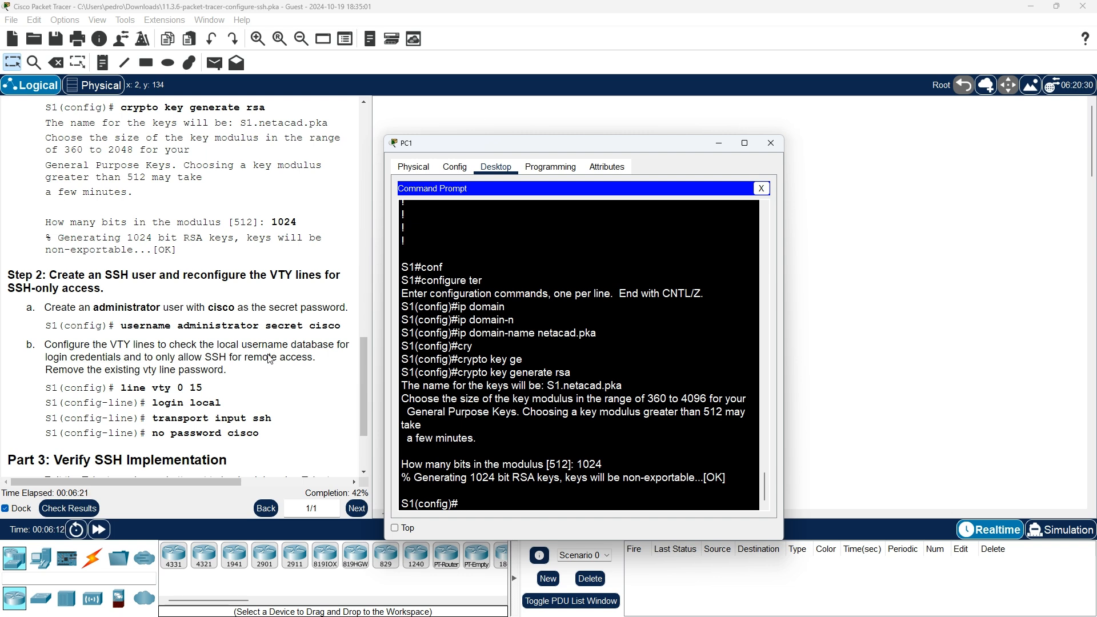
text(user)
key(Tab)
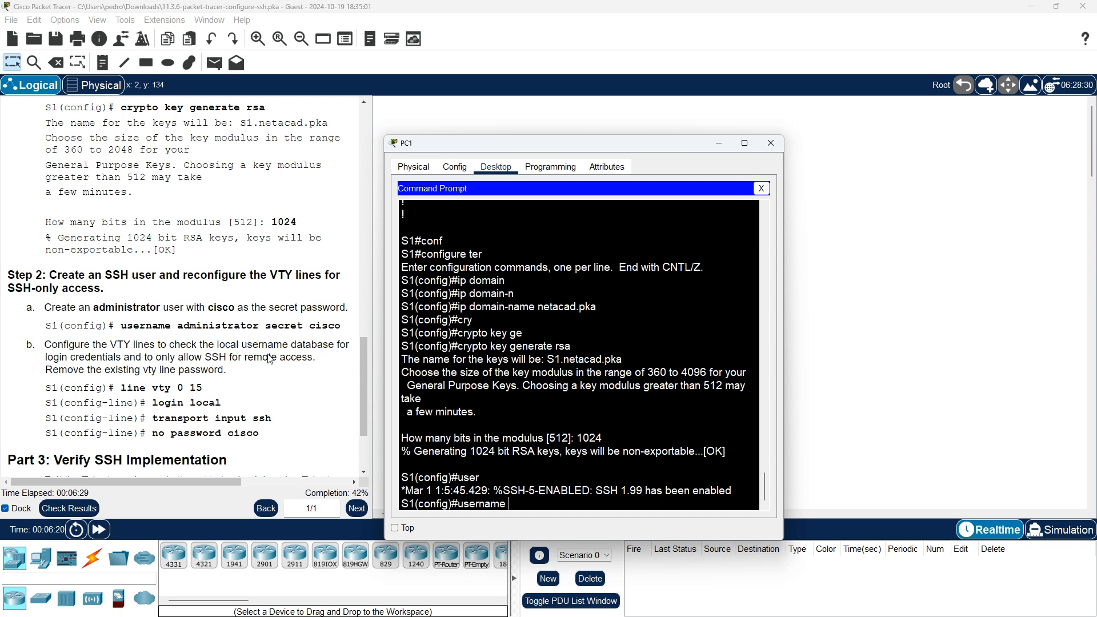
text(adm)
key(Tab)
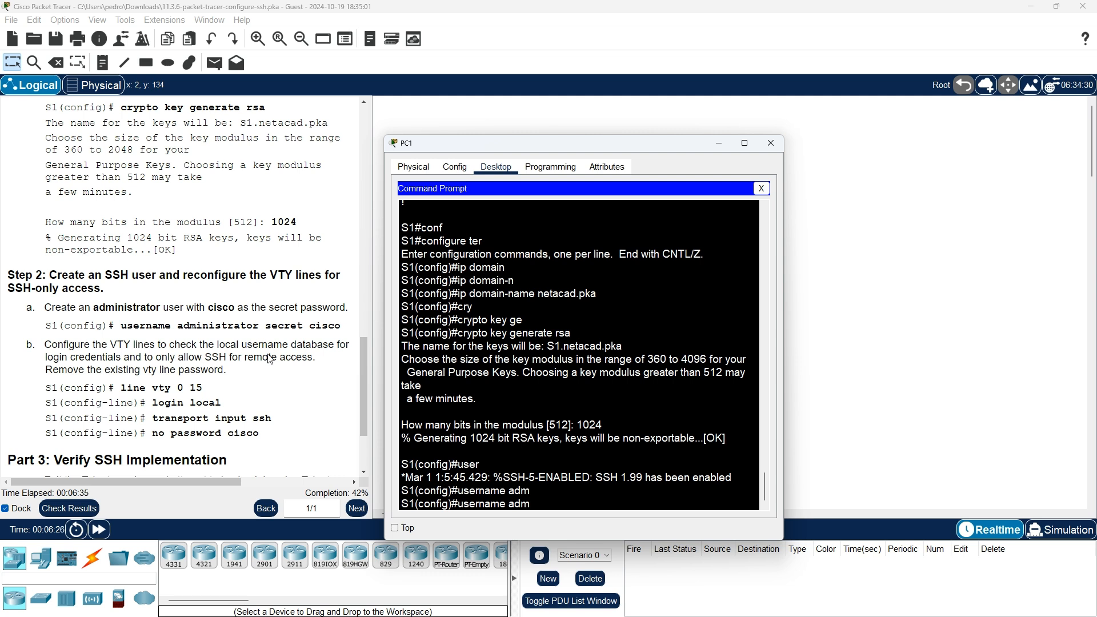
text(isistraro)
key(BackSpace)
key(BackSpace)
text(tor secret cisco)
key(Return)
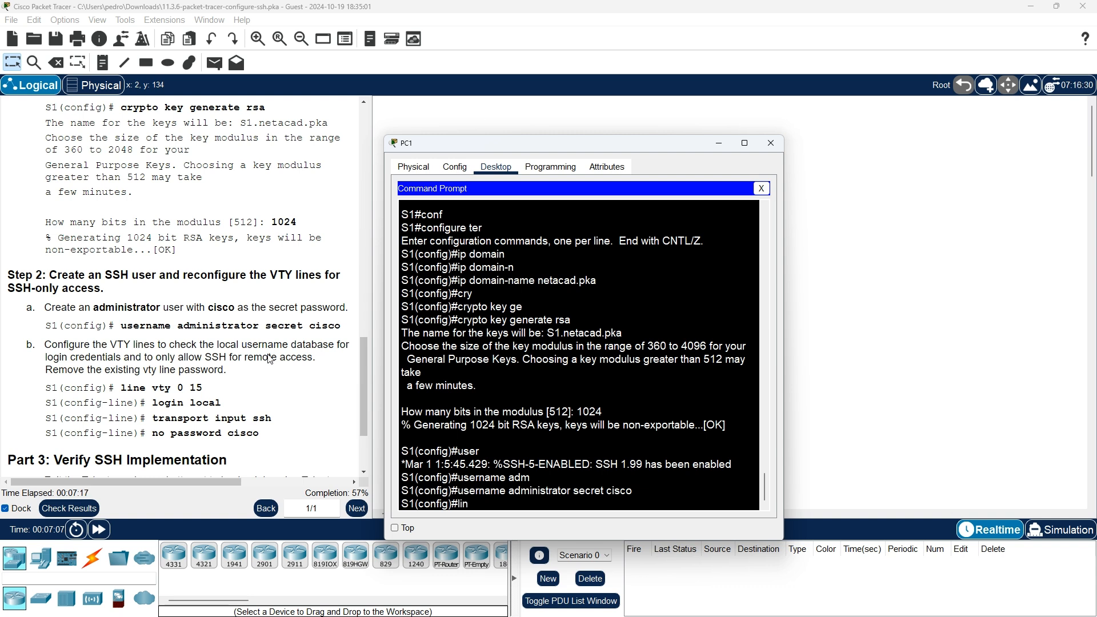
- Enter line vty 0 15 and set the lines to login local
text(ine vty 0 15)
key(Return)
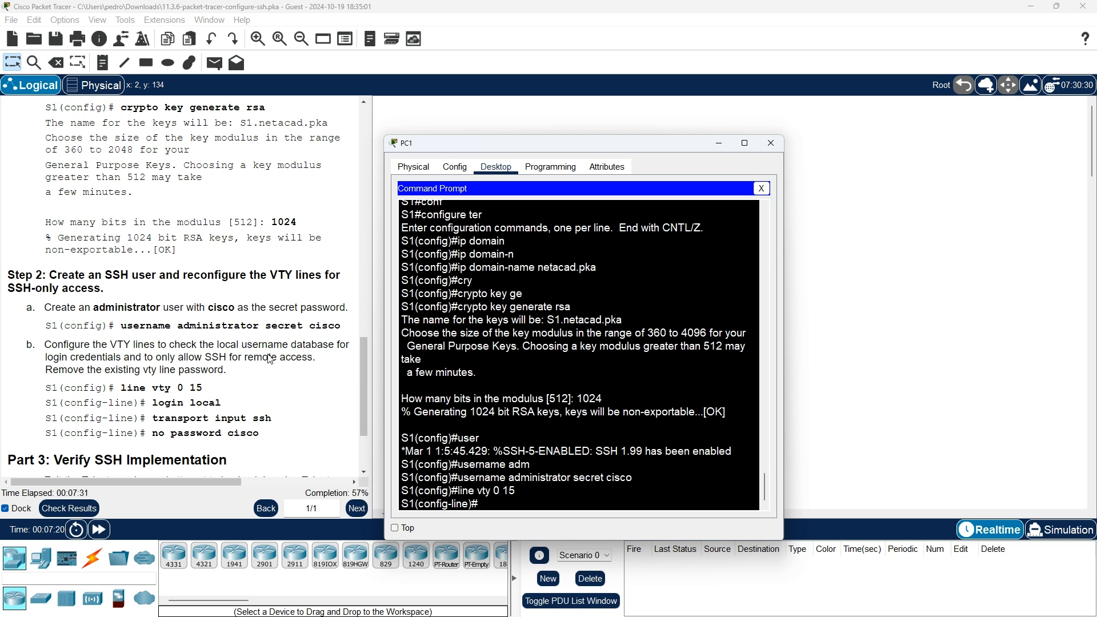
text(login lica)
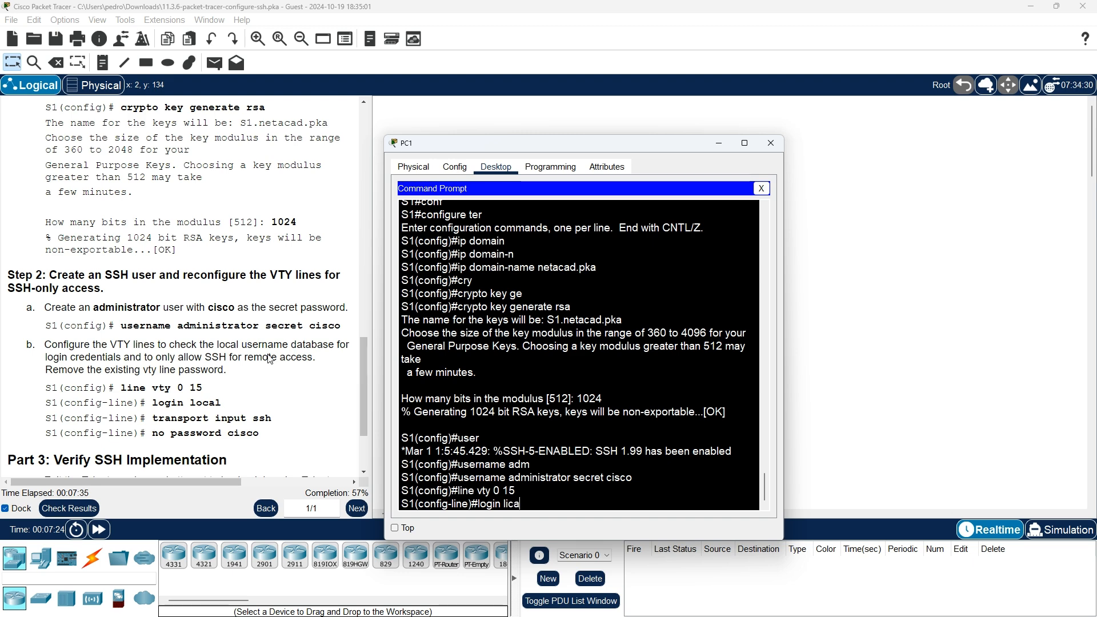
text(l)
key(Return)
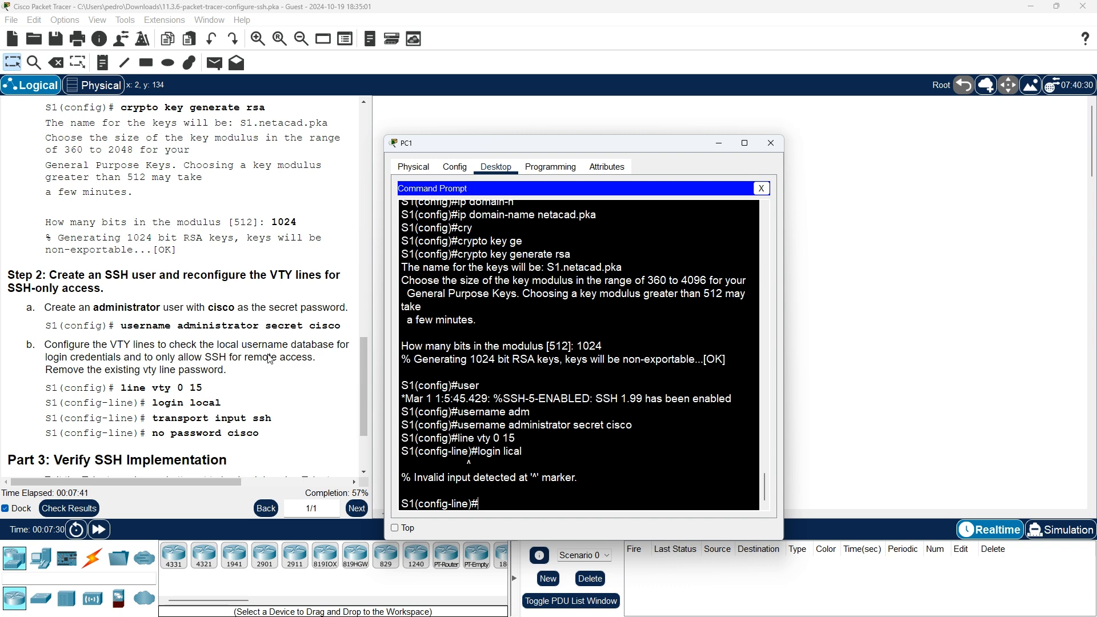
text(login local)
key(Return)
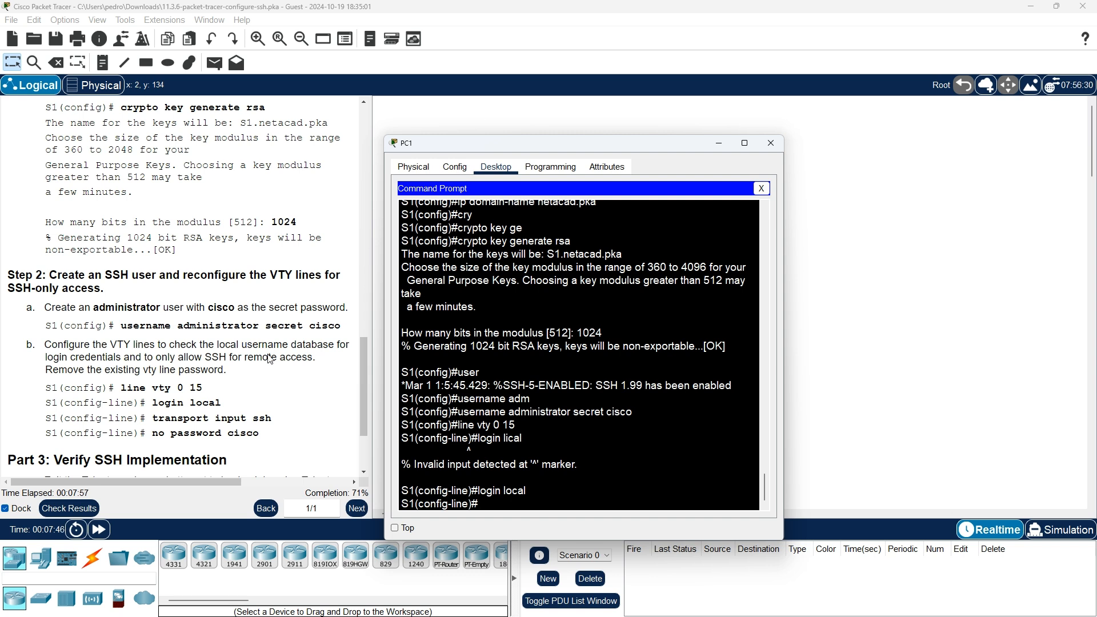
- Restrict the VTY lines to transport input ssh and remove their line password
text(ra)
key(Tab)
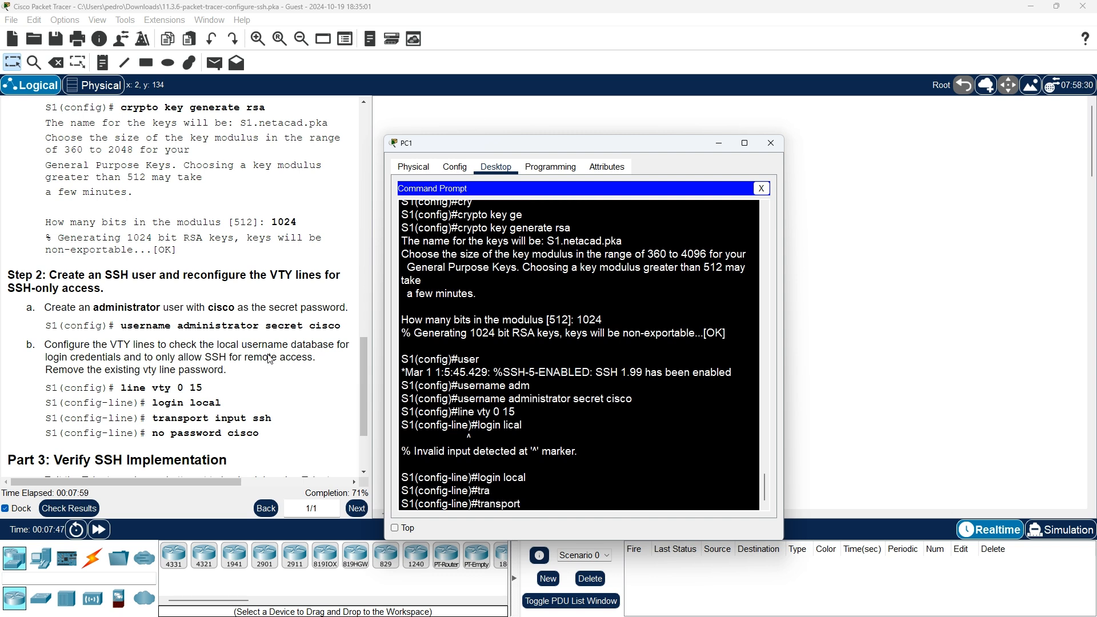
text(in)
key(Tab)
text(s)
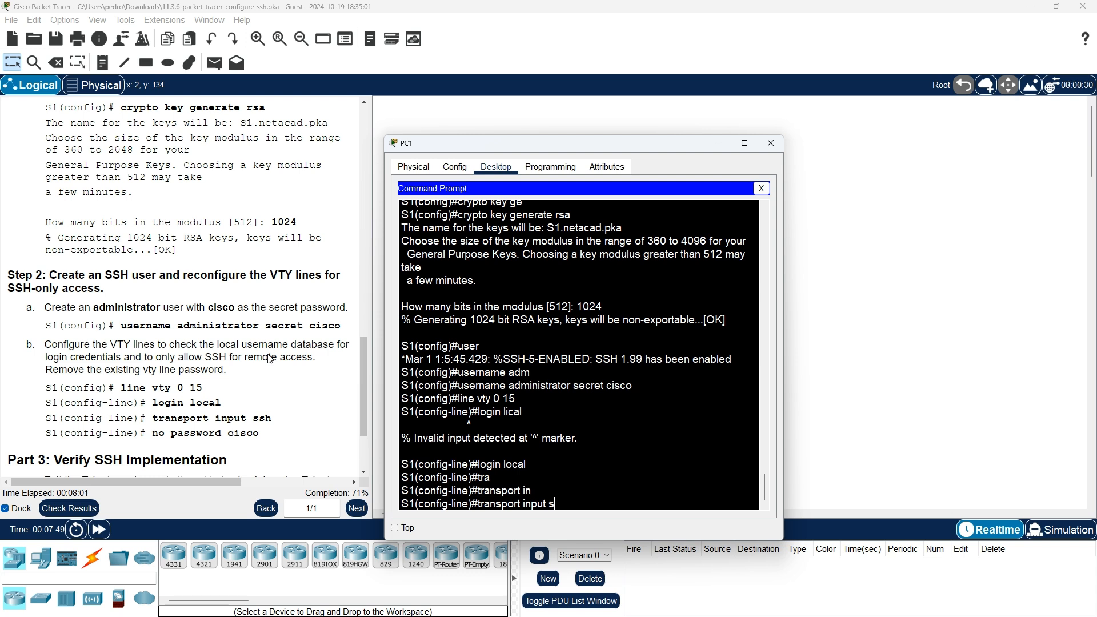
text(sh)
key(Return)
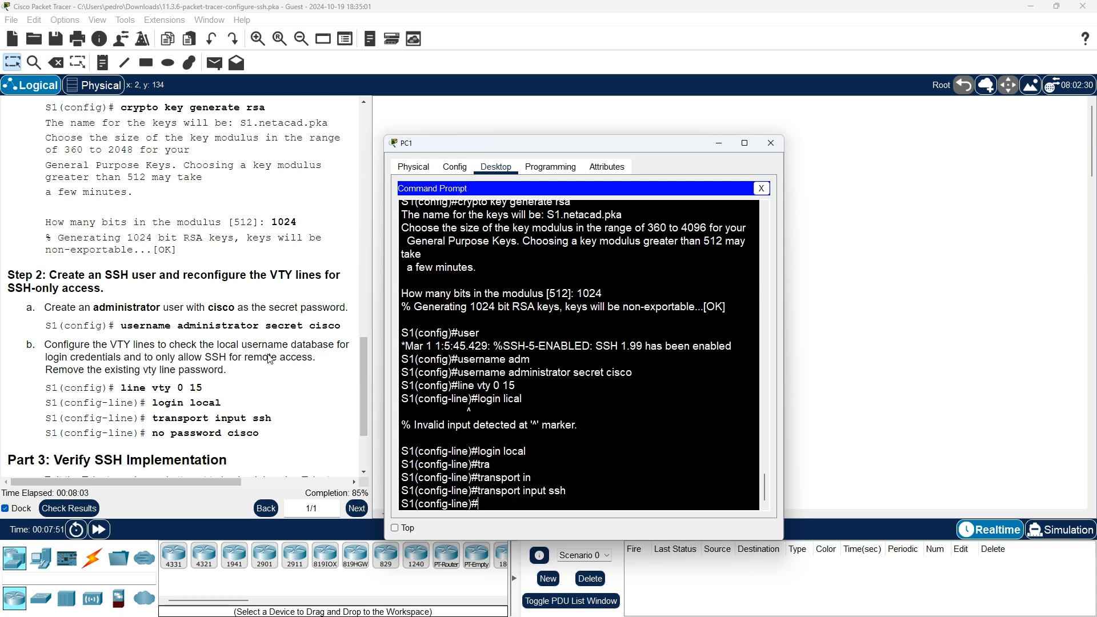
text(no pass)
key(Tab)
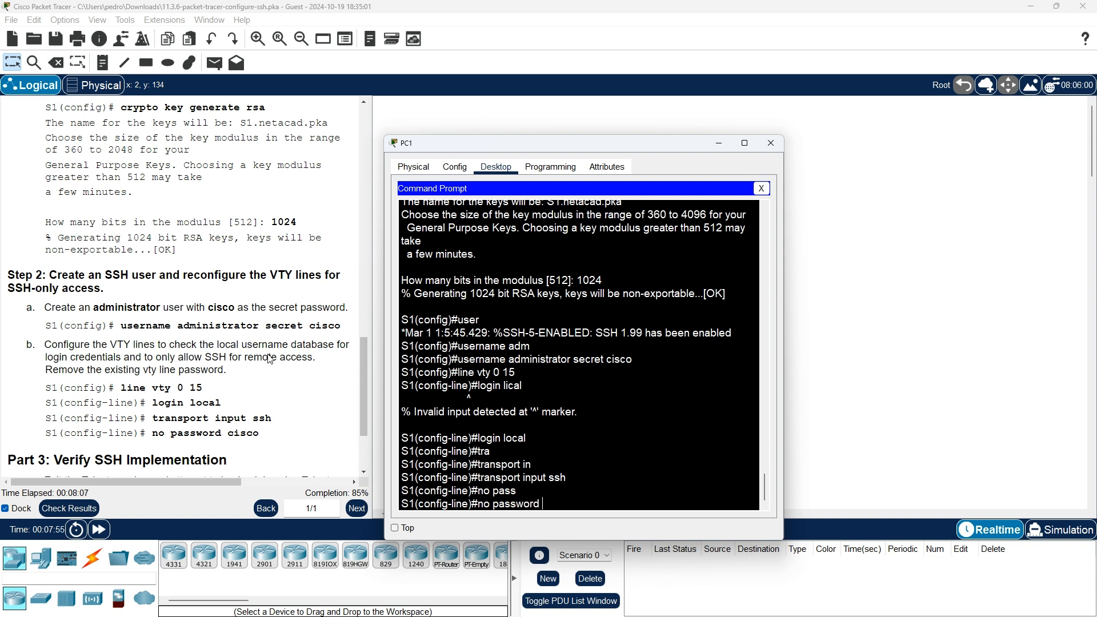
text(cisco)
key(Return)
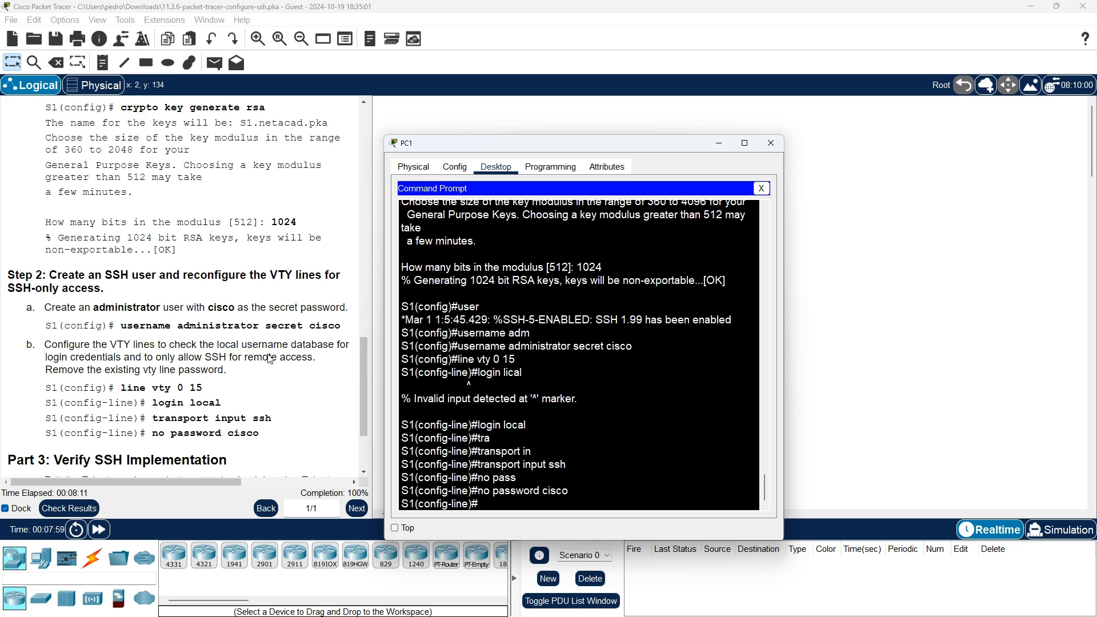
scroll(269, 401, down, 3)
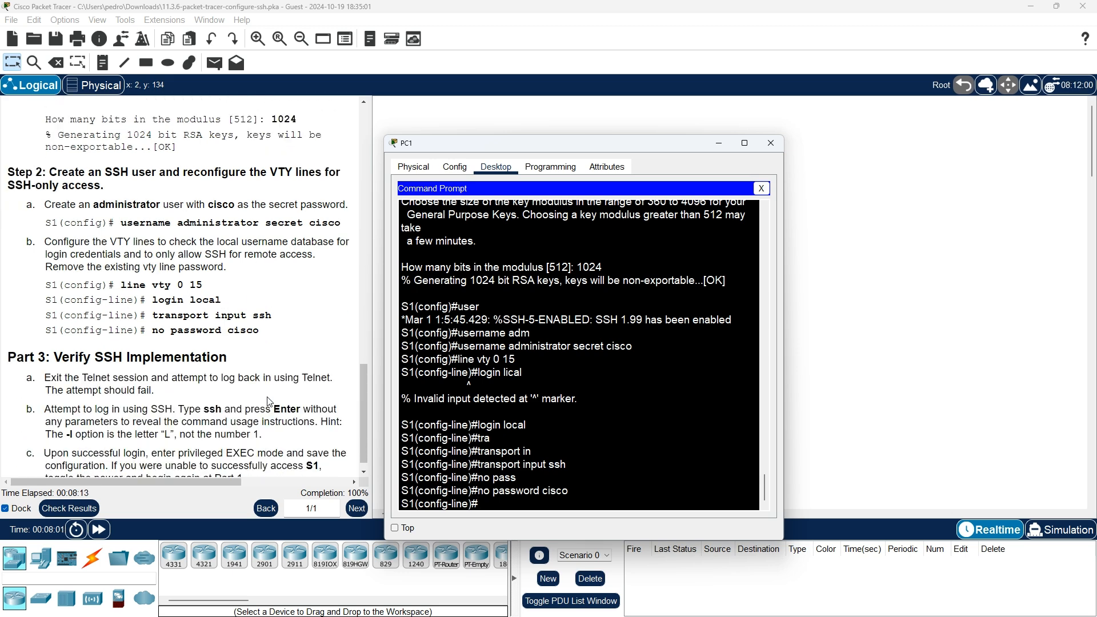
- Exit line and global config, then end the S1 session, returning PC1 to C:\>
scroll(270, 401, down, 1)
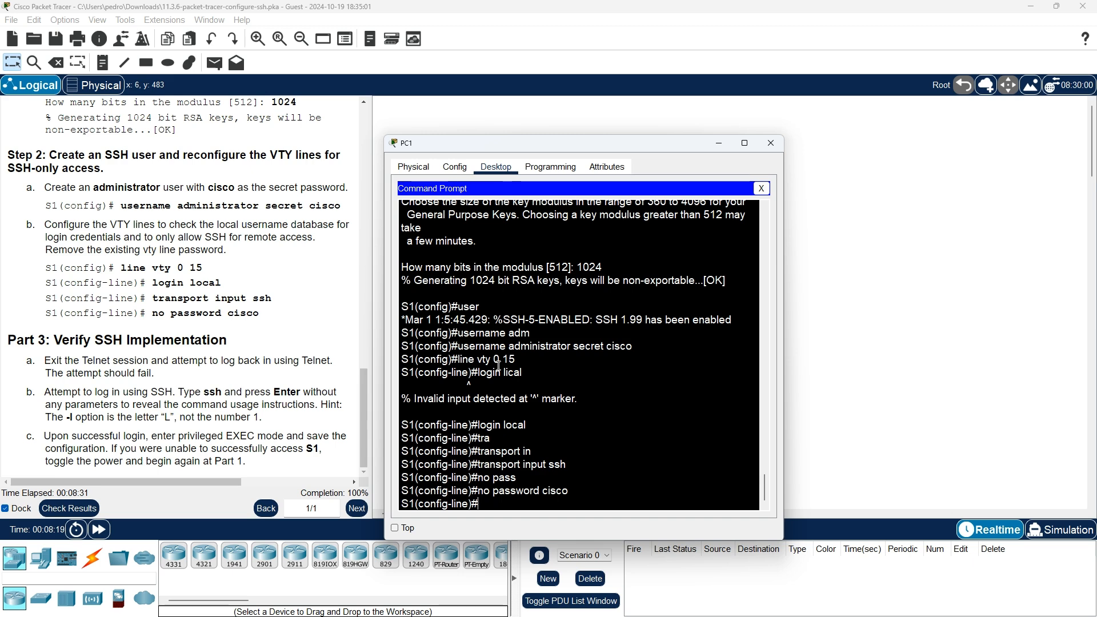
click(645, 404)
text(e)
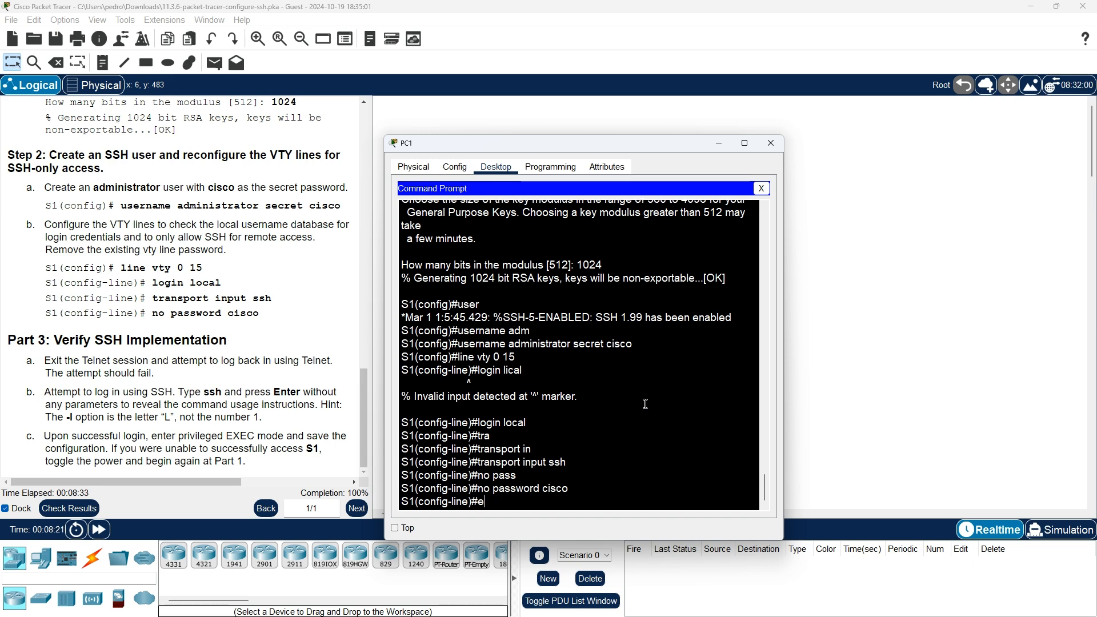
text(xit)
key(Return)
text(exit)
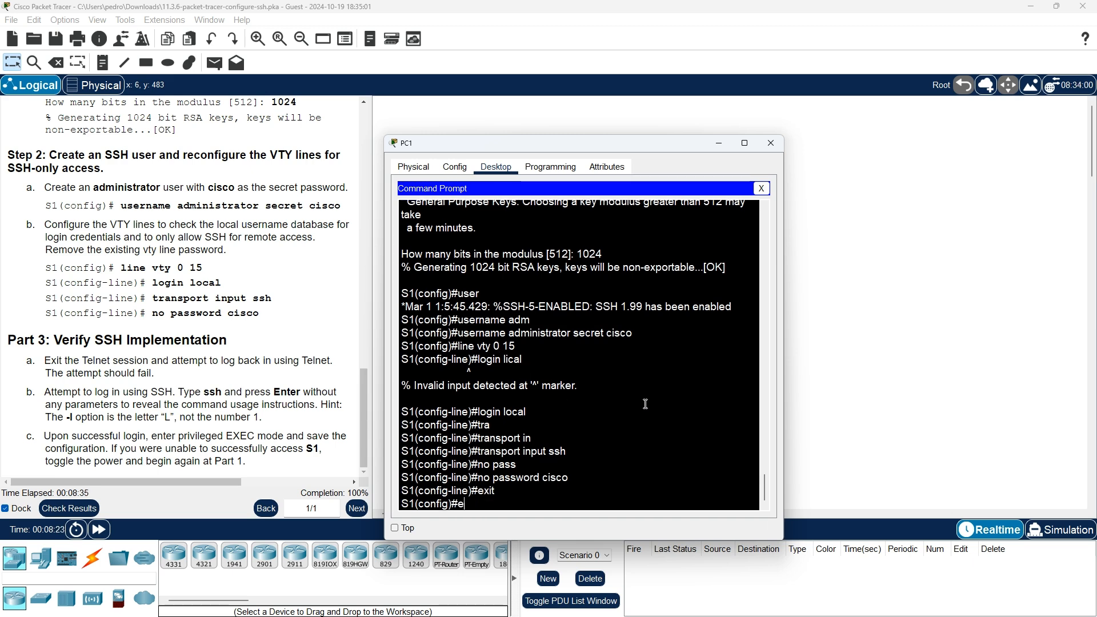
key(Return)
text(exit)
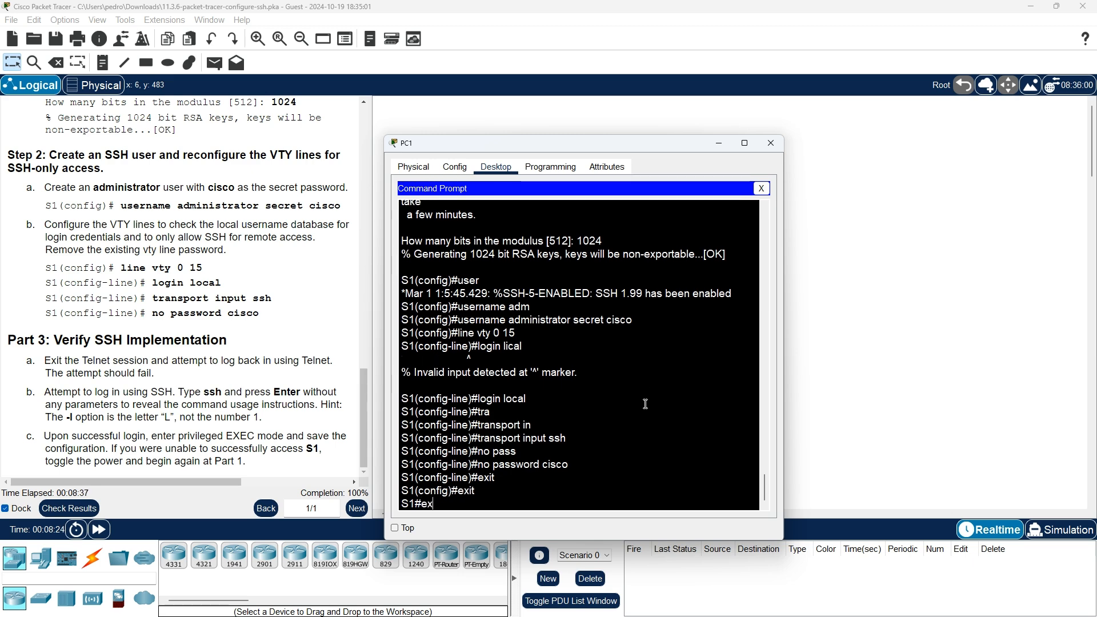
key(Return)
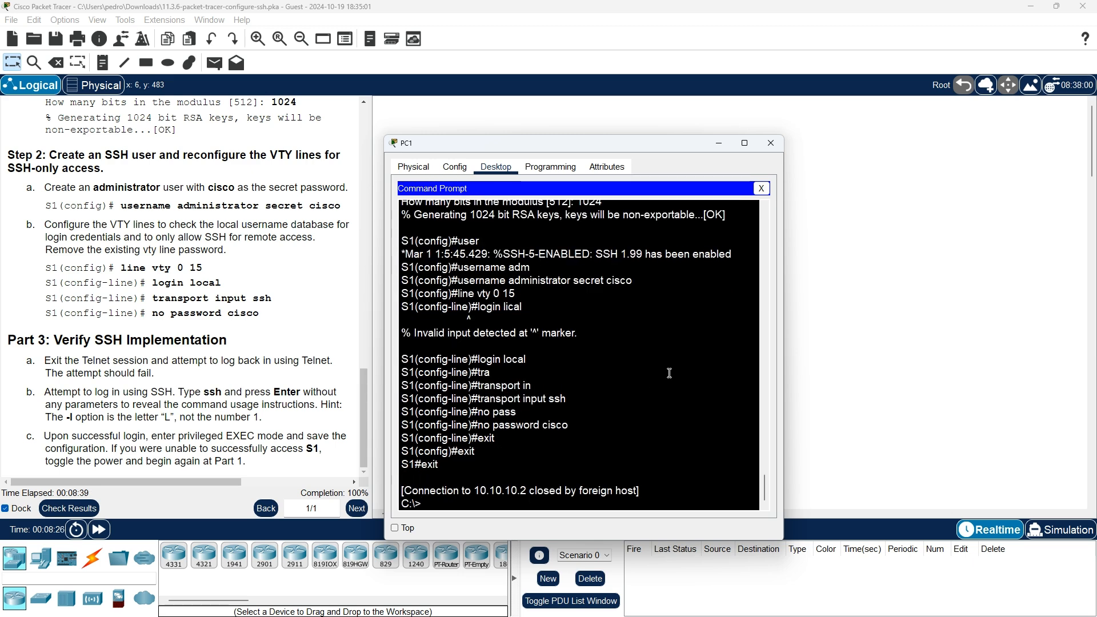
click(766, 188)
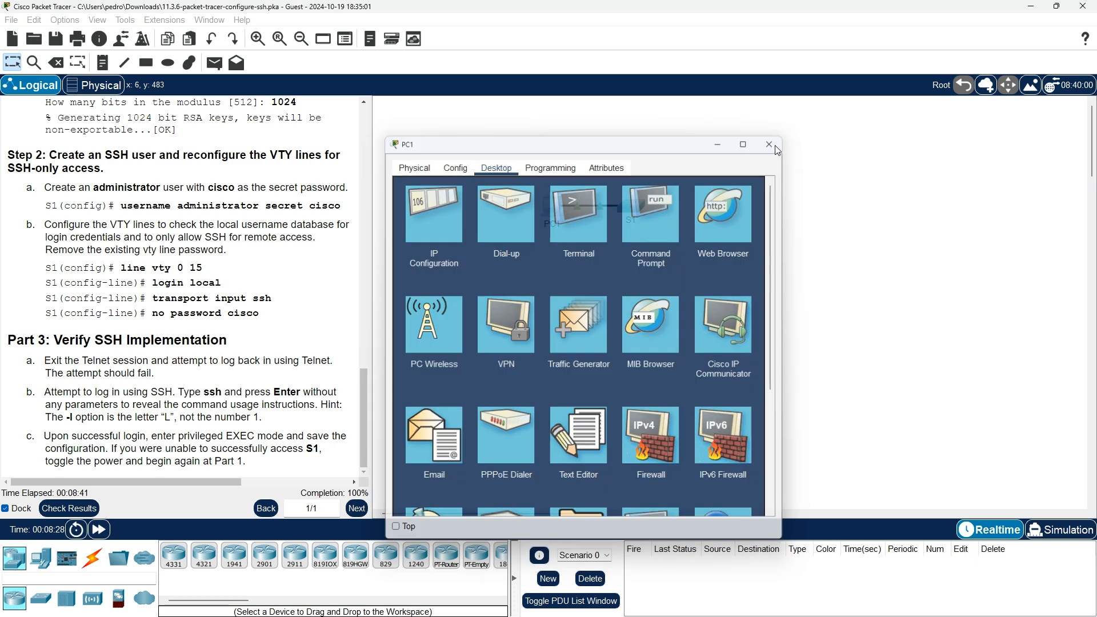
click(771, 143)
click(555, 208)
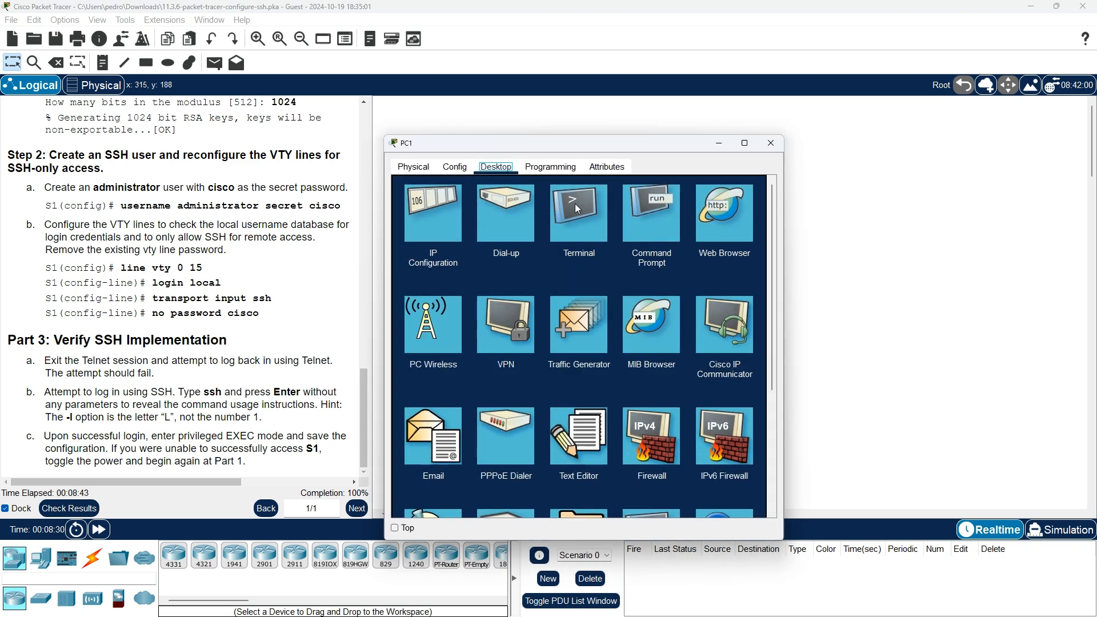
click(650, 211)
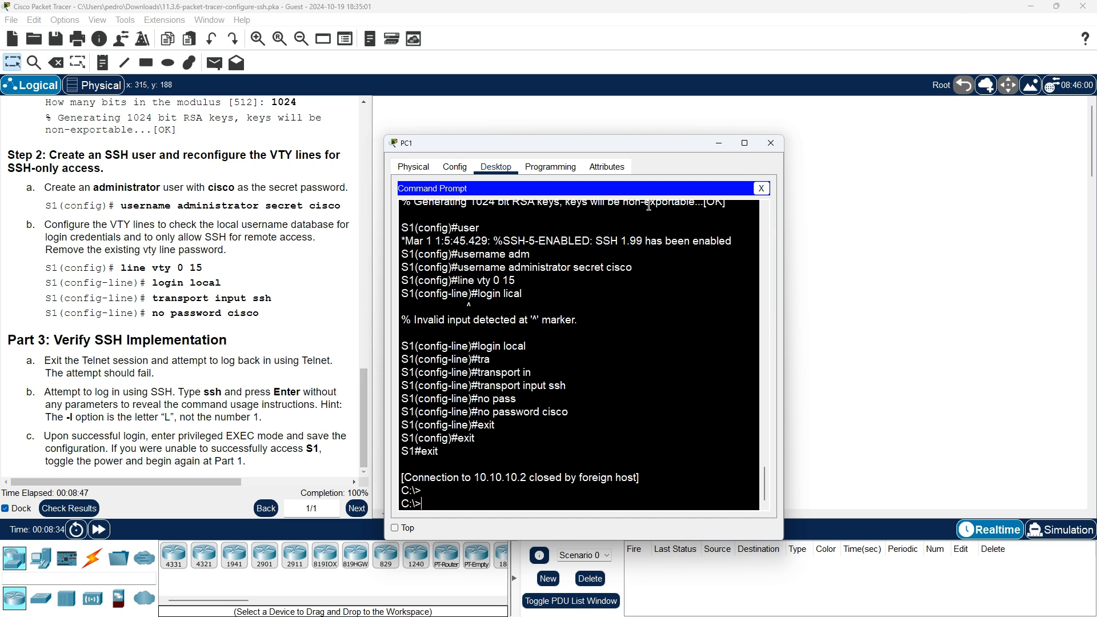
- Attempt telnet 10.10.10.2 from PC1, which S1 refuses
text(telnet 10.10.10.2)
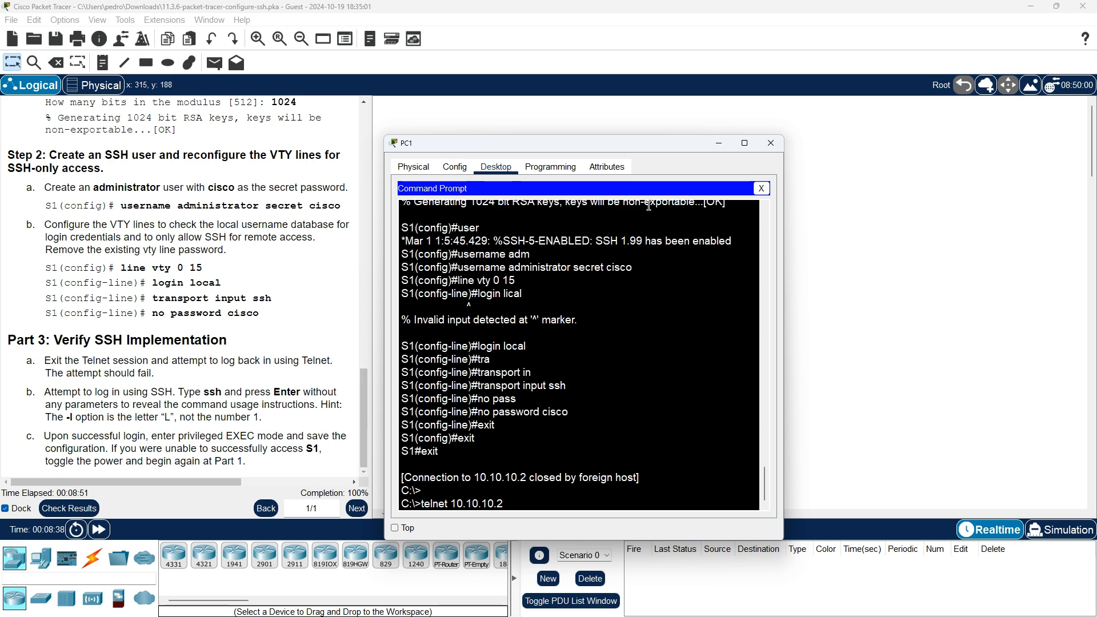
key(Return)
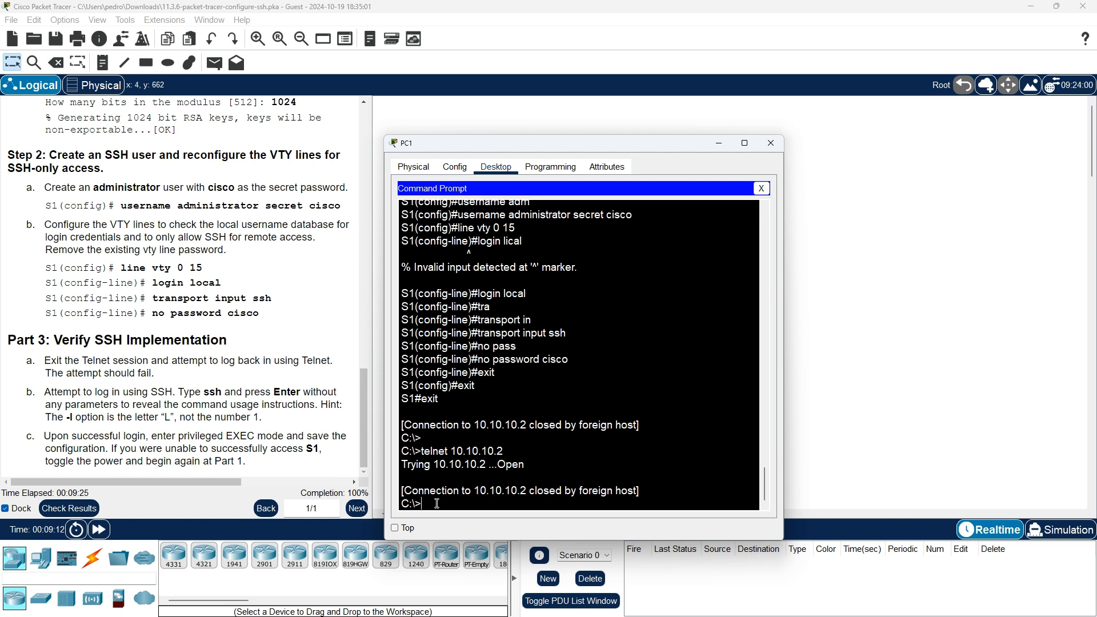
- Try ssh 10.10.10.2, get Invalid Command, and recall the command
text(ssh)
text( 10)
text(.10.1)
text(0.10.2)
key(Return)
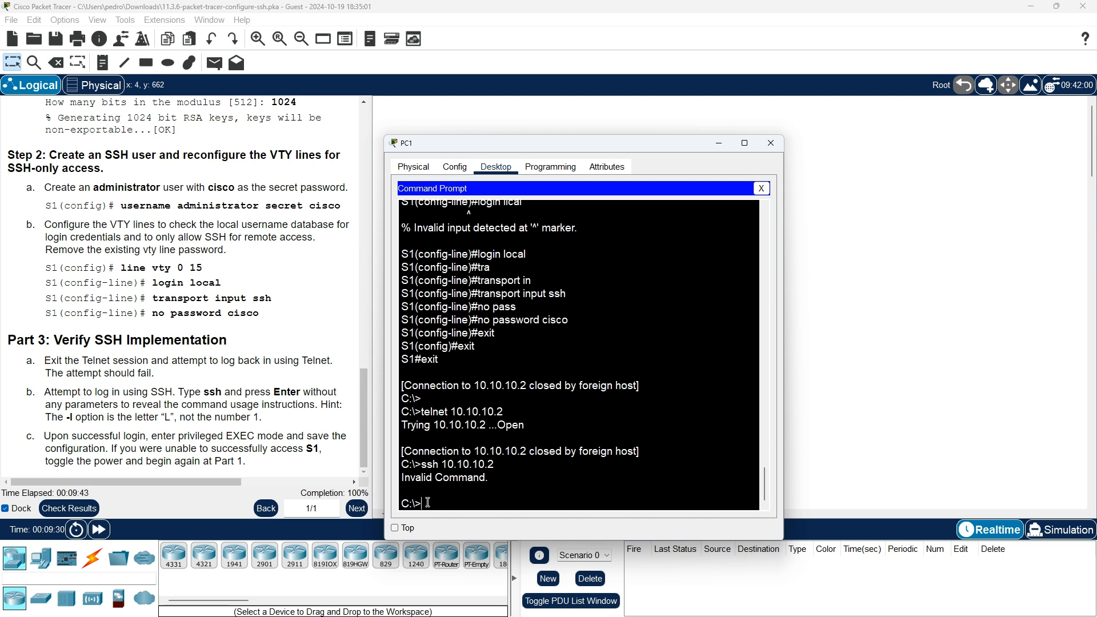
key(Up)
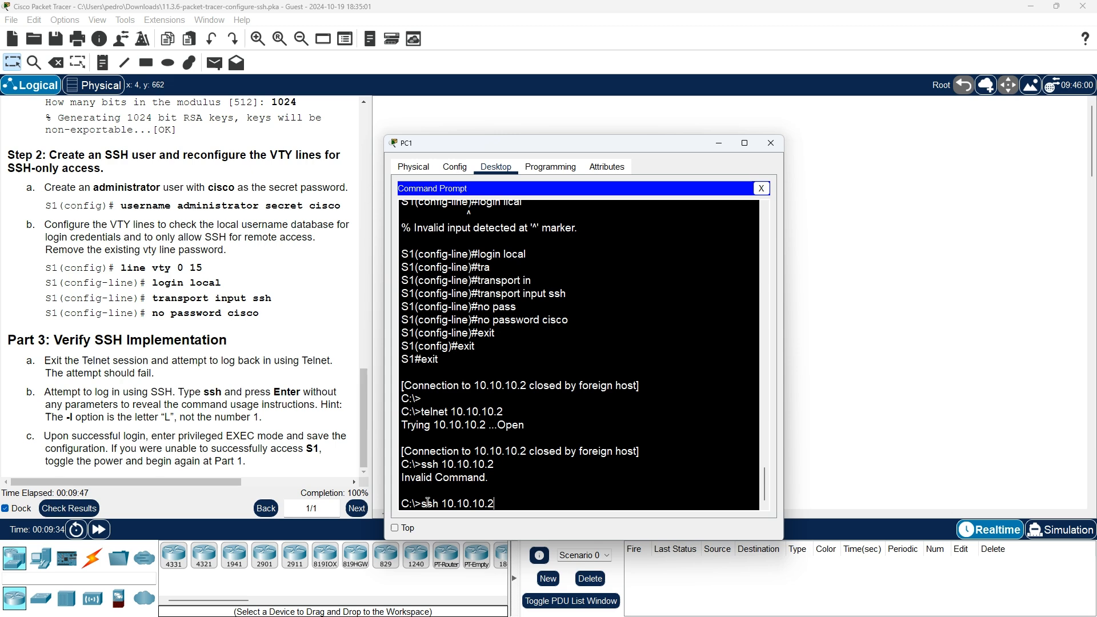
- Close PC1's Terminal session and reopen its Command Prompt from the Desktop
click(462, 175)
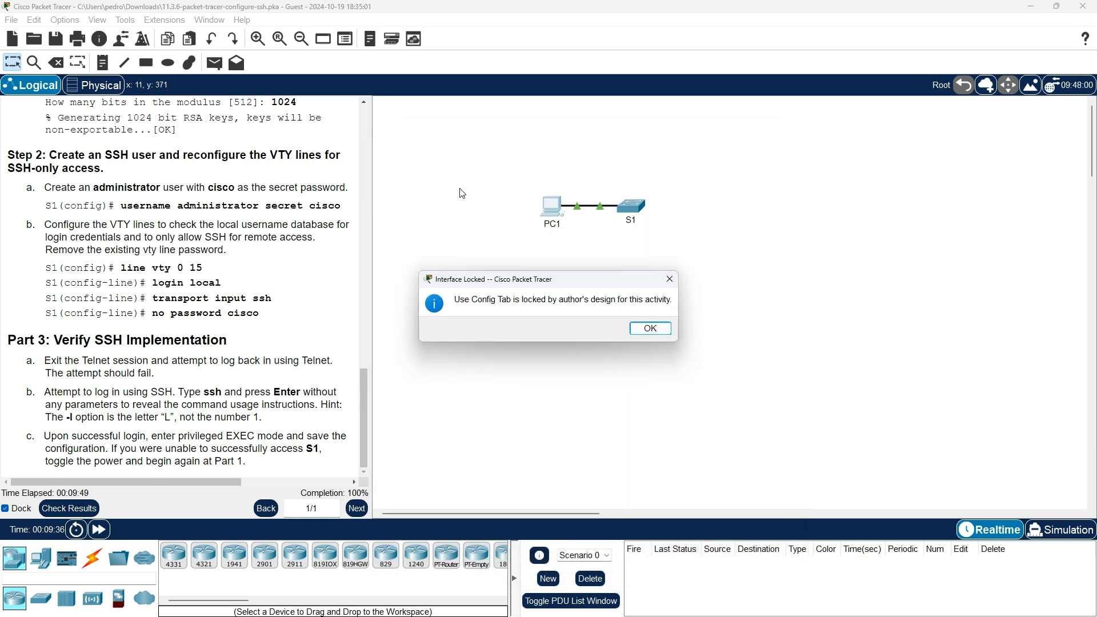
click(651, 324)
click(556, 211)
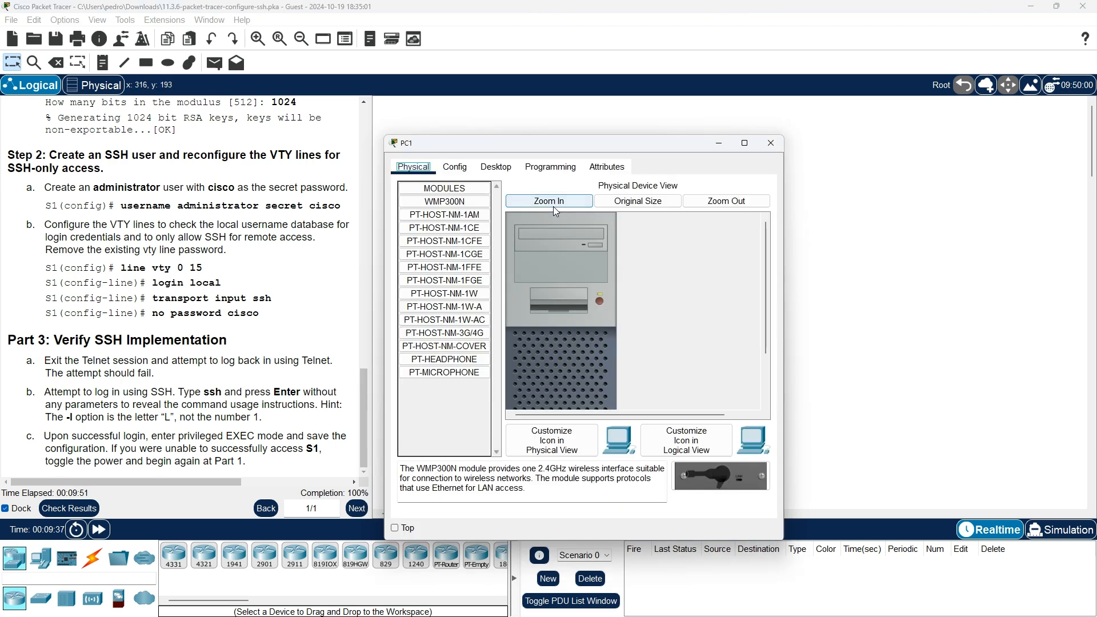
click(495, 166)
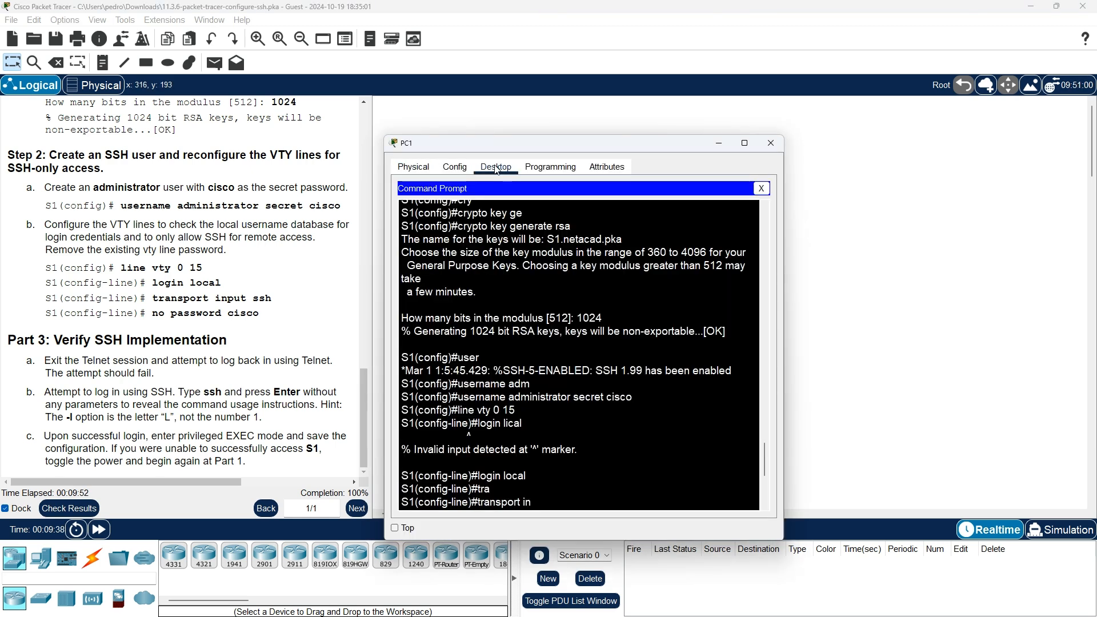
click(761, 188)
click(582, 227)
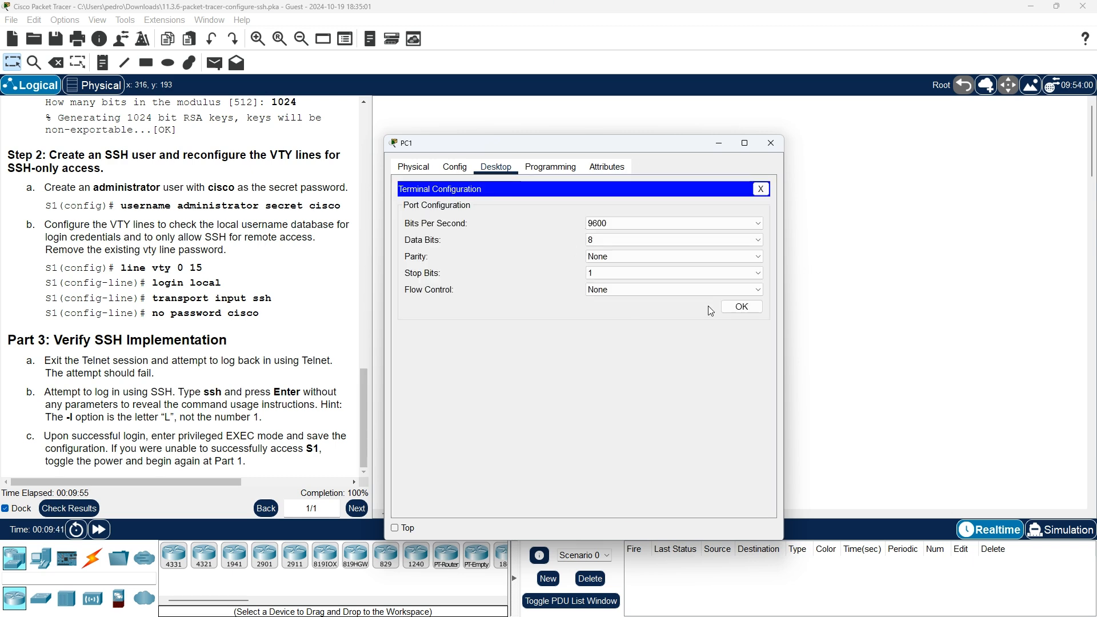
click(741, 307)
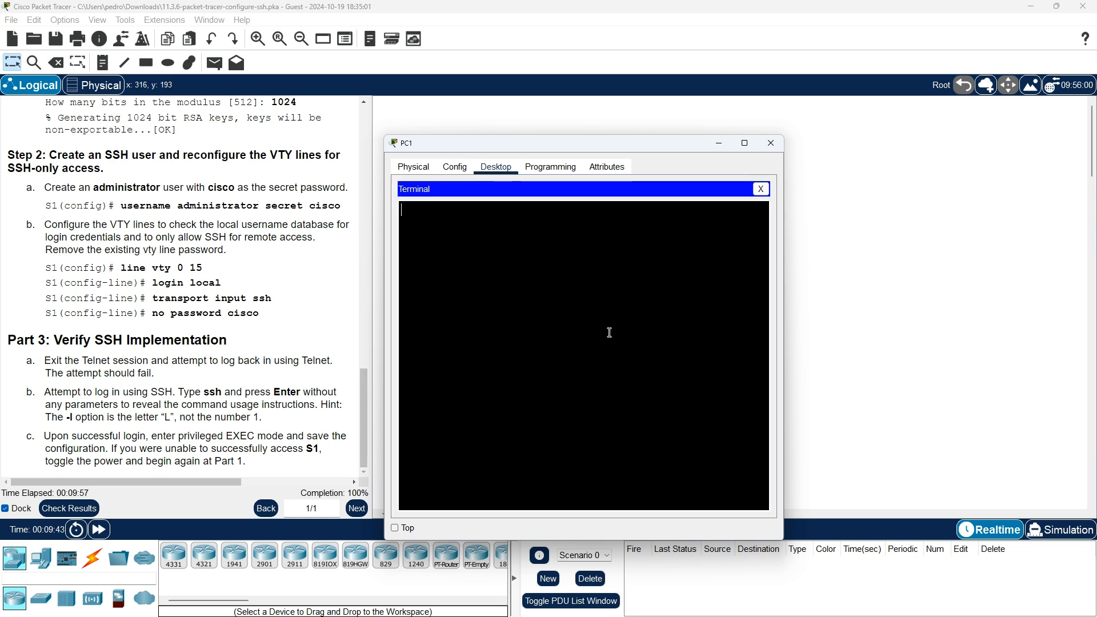
click(762, 188)
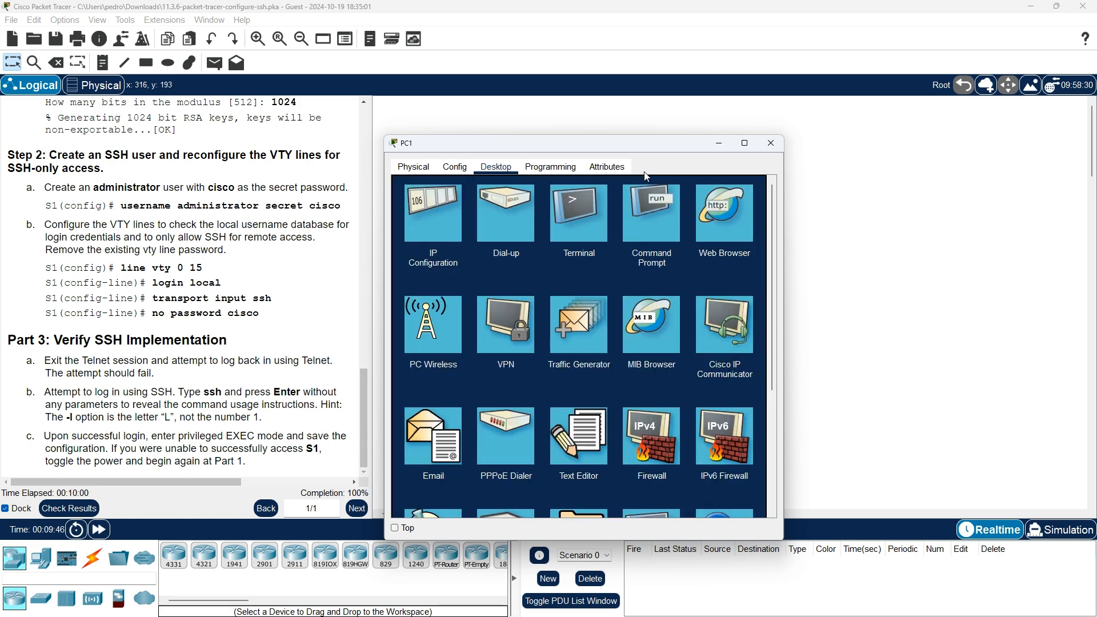
click(646, 215)
- Rerun ssh 10.10.10.2, then bare ssh to show the usage SSH -l username target
key(Return)
key(Return)
key(Return)
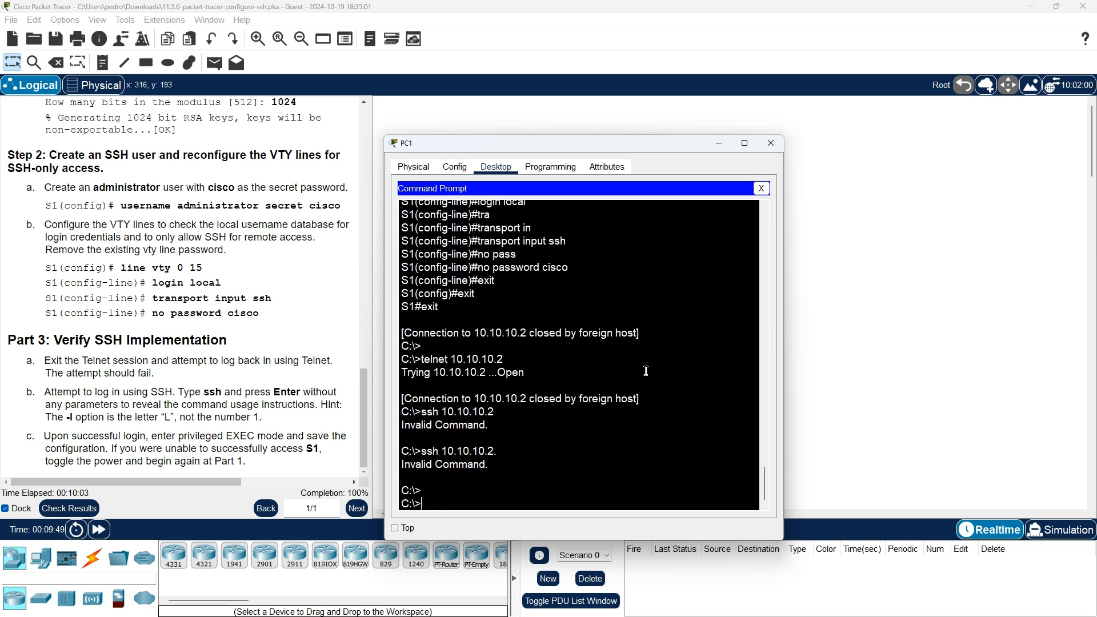
key(Up)
key(Up)
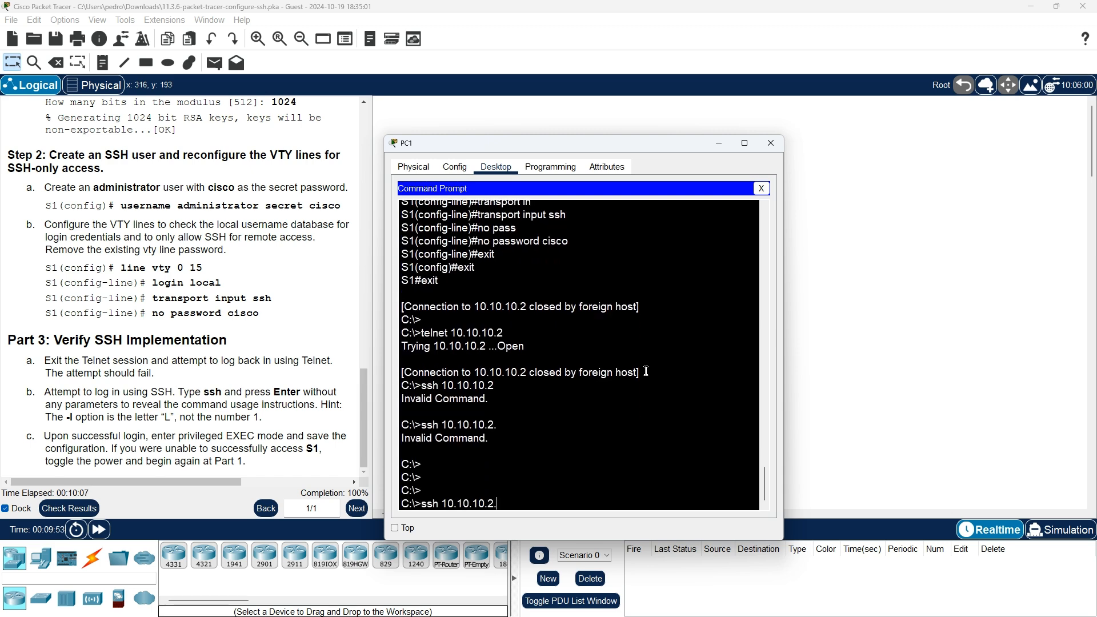
key(BackSpace)
key(Return)
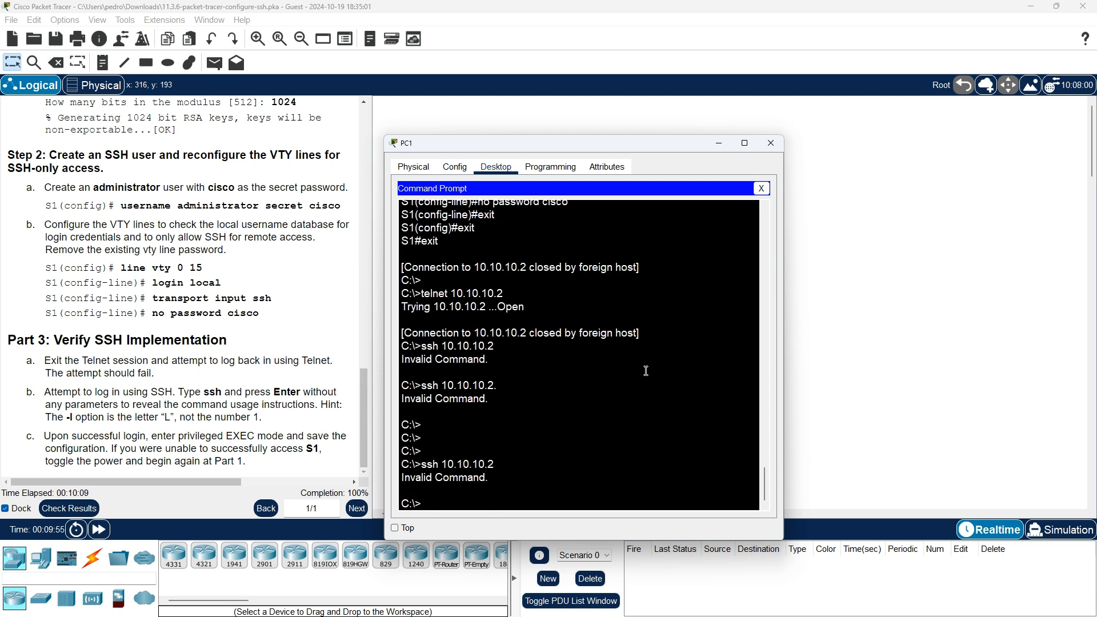
key(Up)
key(BackSpace)
key(BackSpace)
key(BackSpace)
key(BackSpace)
key(BackSpace)
key(BackSpace)
key(BackSpace)
key(BackSpace)
key(BackSpace)
key(BackSpace)
key(BackSpace)
key(Return)
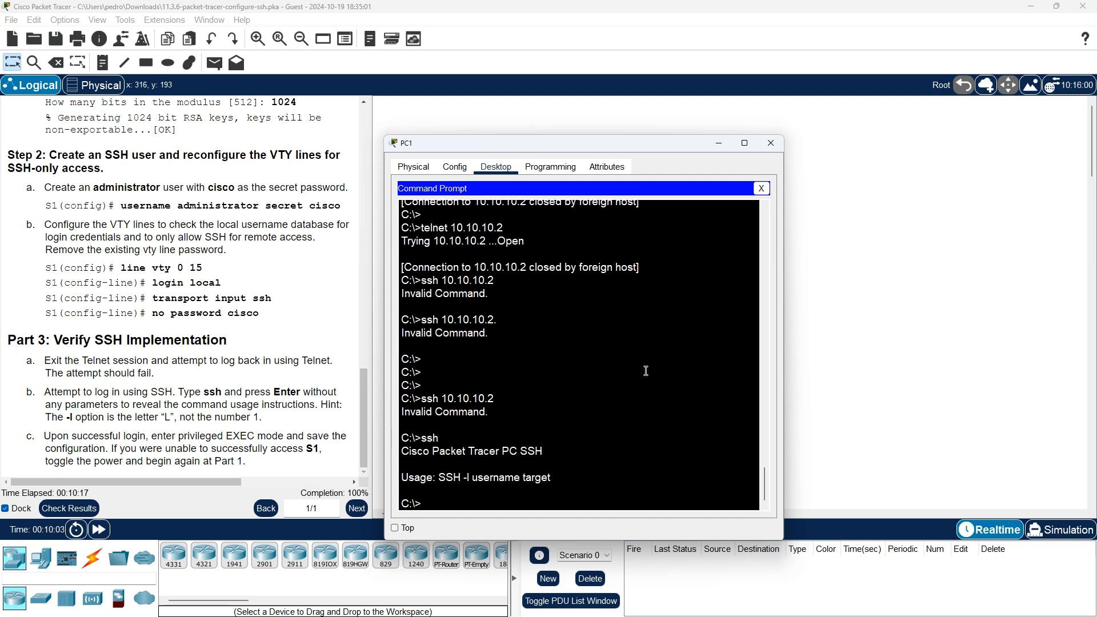
- Try ssh -l 10.10.10.2 and ssh 10.10.10.2 again, both returning Invalid Command
text(ss)
text(h -)
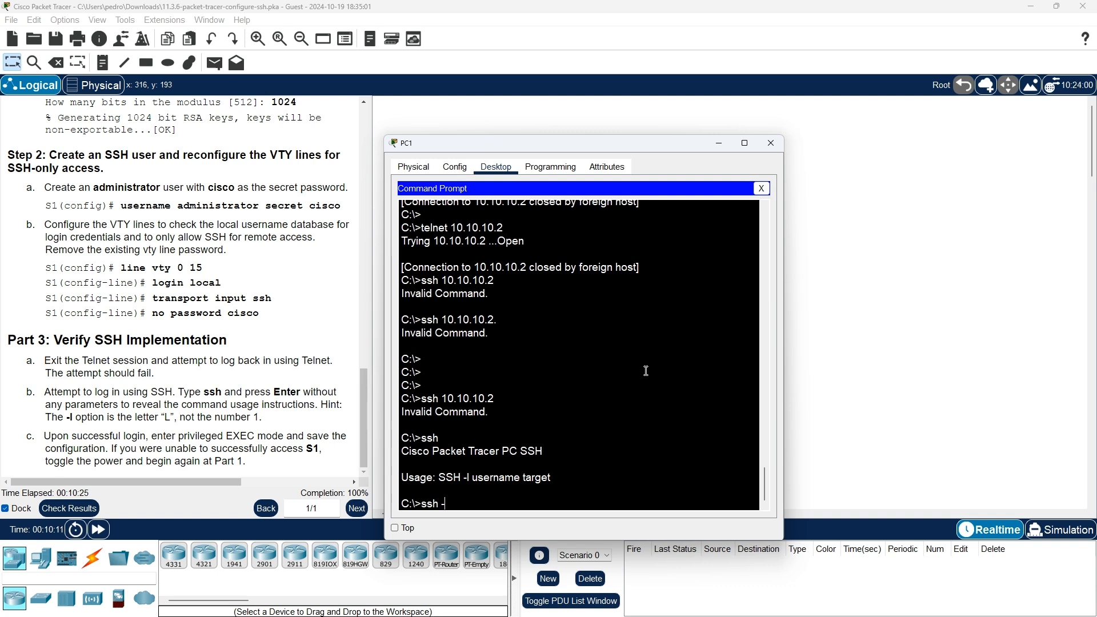
text(l)
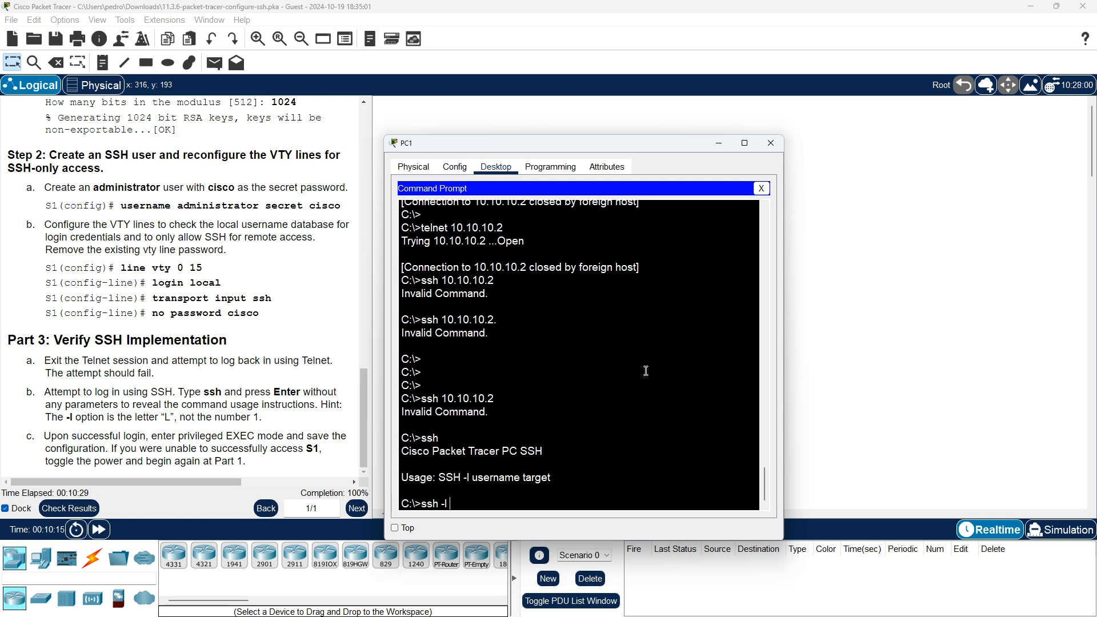
text( 10.10.10.2)
key(Return)
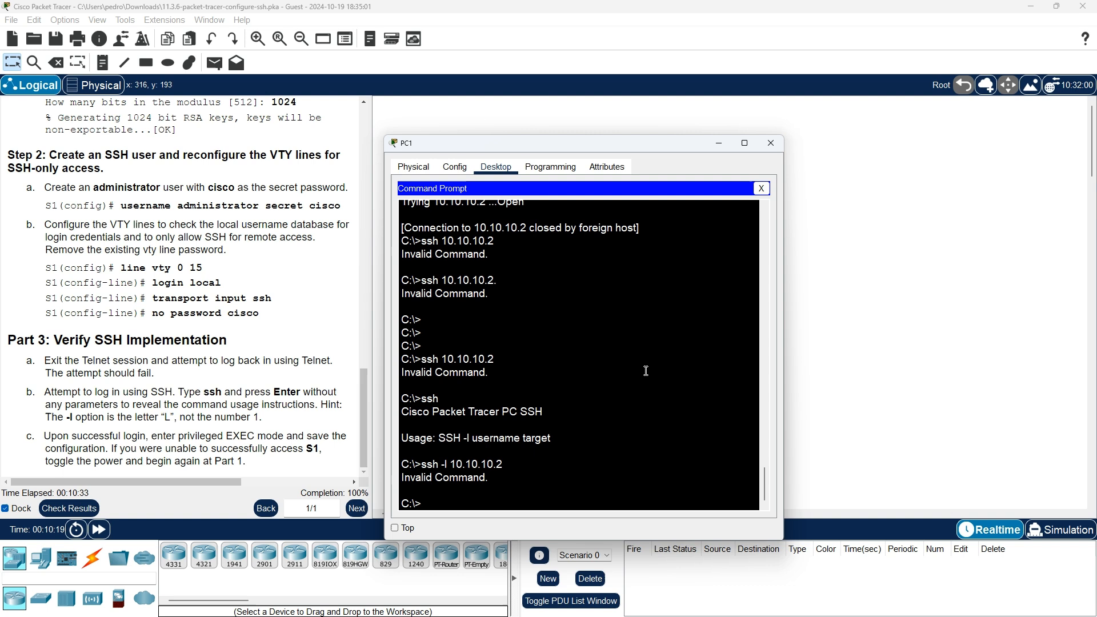
key(Up)
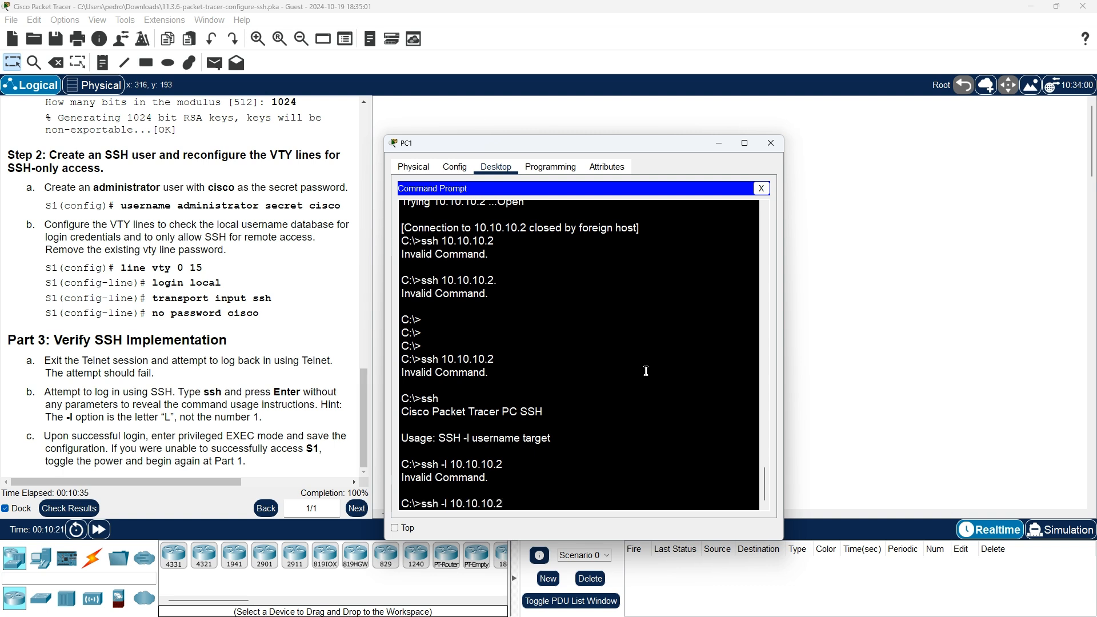
key(Left)
key(Left)
key(Left)
key(Left)
key(Left)
key(Left)
key(Left)
key(Left)
key(Left)
key(Left)
key(BackSpace)
key(BackSpace)
key(BackSpace)
key(Return)
key(Up)
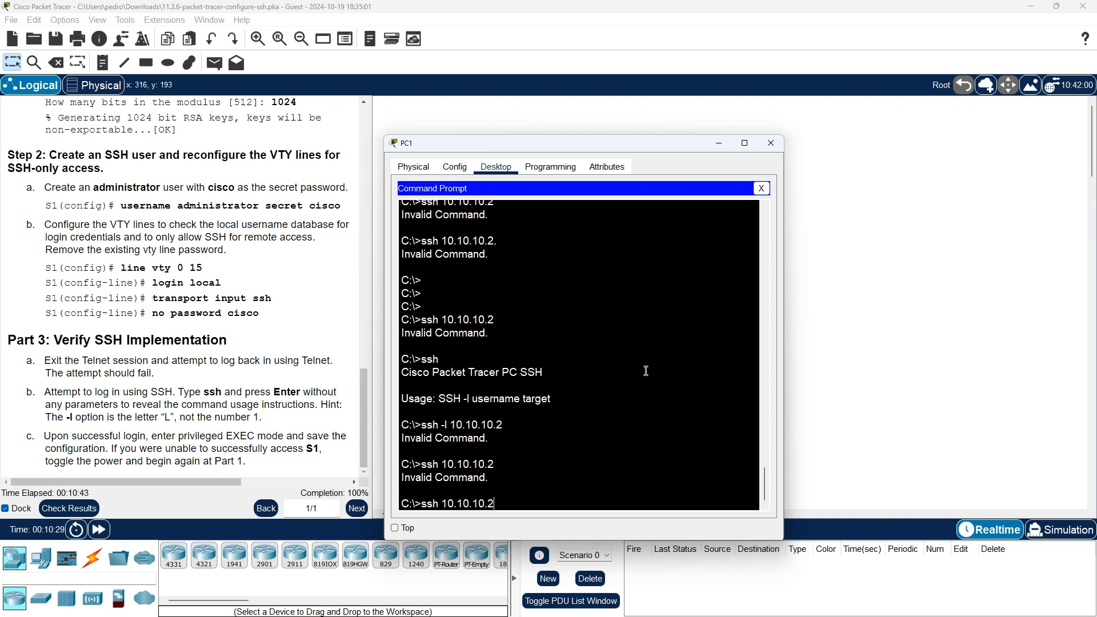
key(Left)
key(Left)
key(Left)
key(Left)
key(Left)
scroll(283, 367, up, 1)
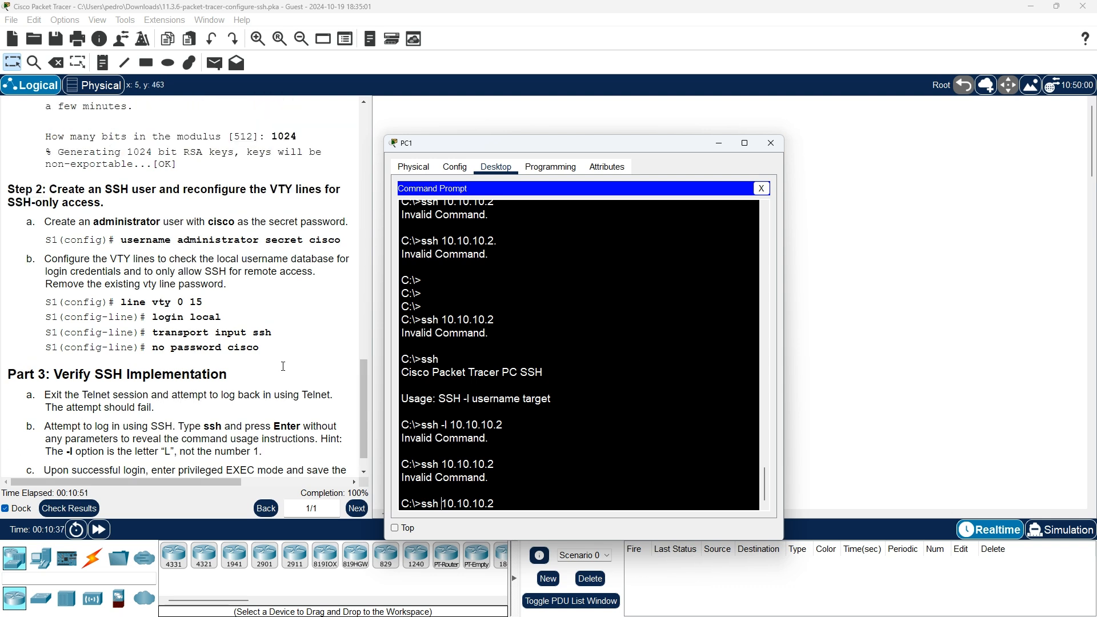
- Run ssh -l administrator 10.10.10.2 to reach S1's Password: prompt
text(administrator)
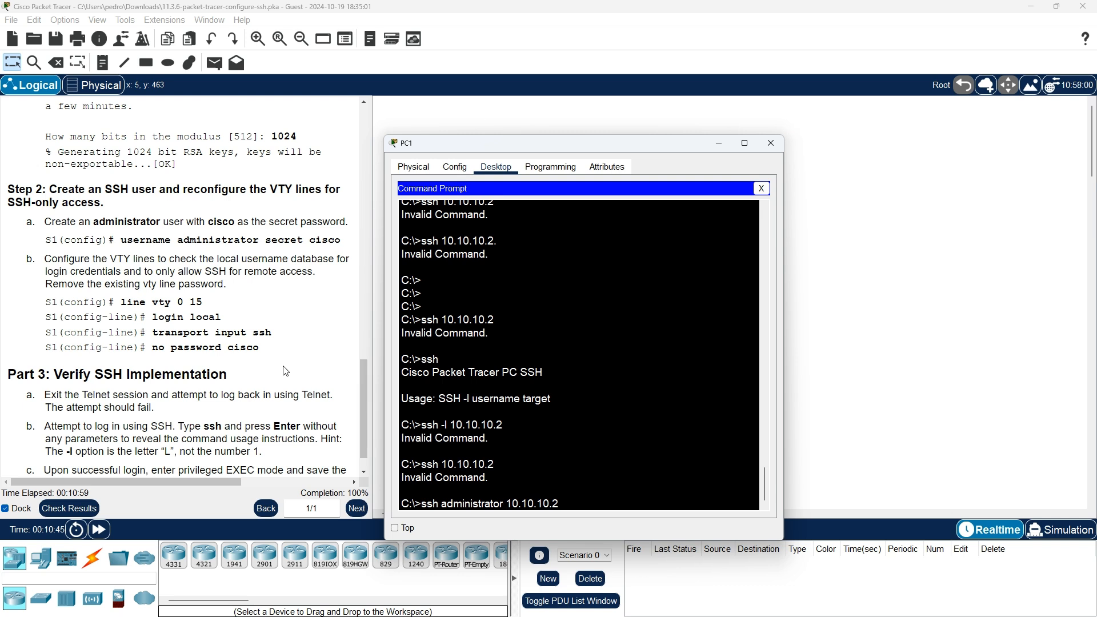
key(Return)
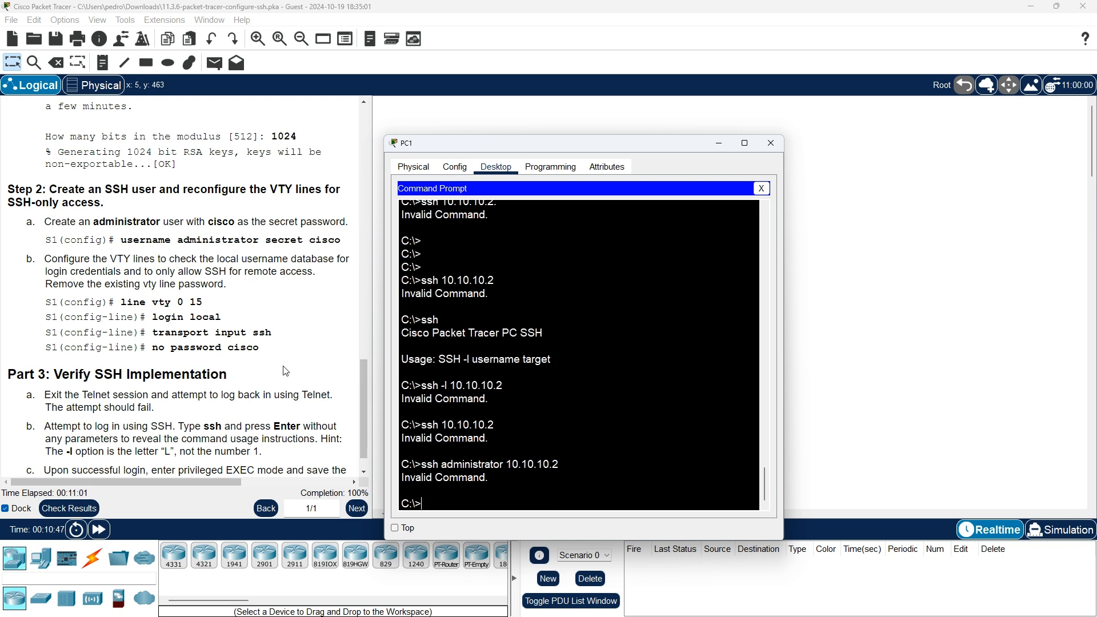
key(Up)
key(BackSpace)
key(BackSpace)
key(BackSpace)
key(BackSpace)
key(BackSpace)
key(BackSpace)
key(BackSpace)
key(BackSpace)
key(BackSpace)
key(BackSpace)
key(BackSpace)
key(BackSpace)
key(BackSpace)
key(BackSpace)
key(BackSpace)
key(BackSpace)
key(BackSpace)
key(BackSpace)
key(BackSpace)
key(BackSpace)
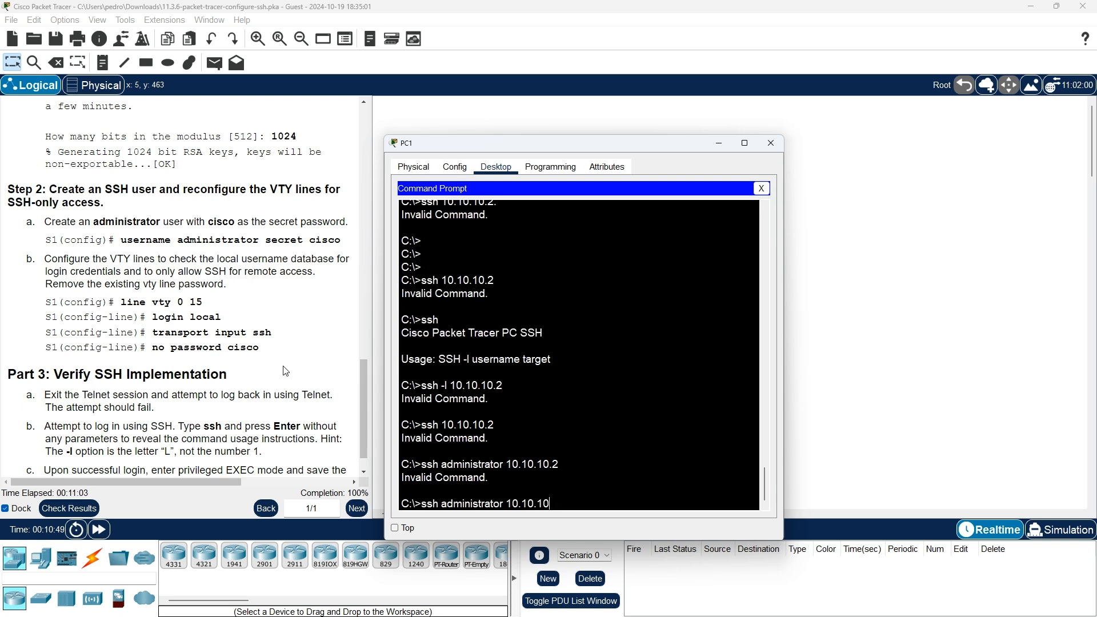
key(Return)
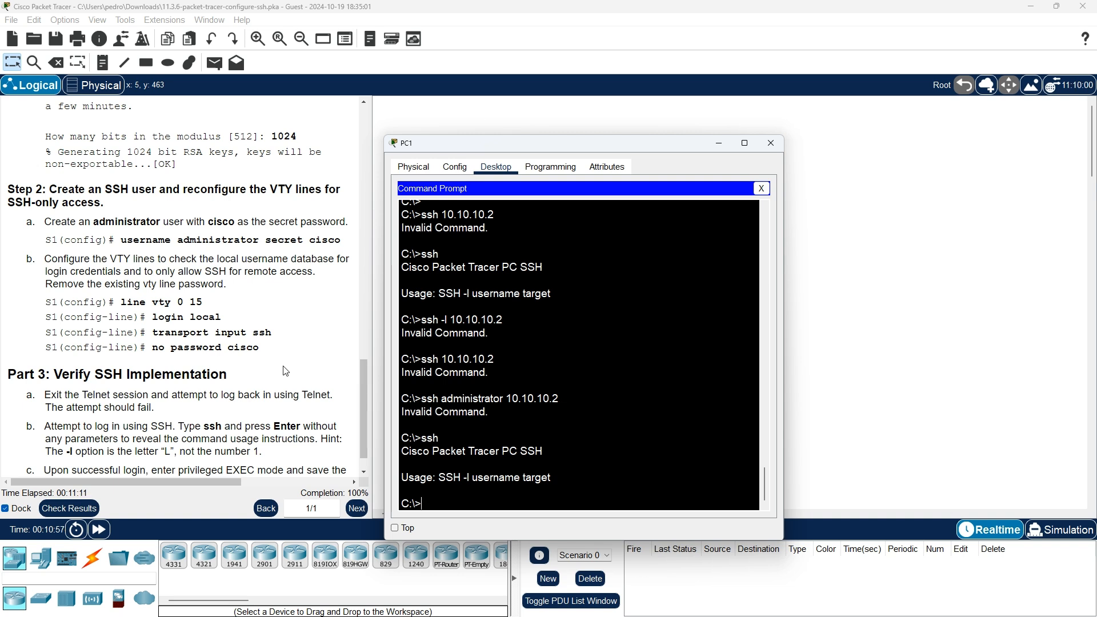
key(Up)
key(Up)
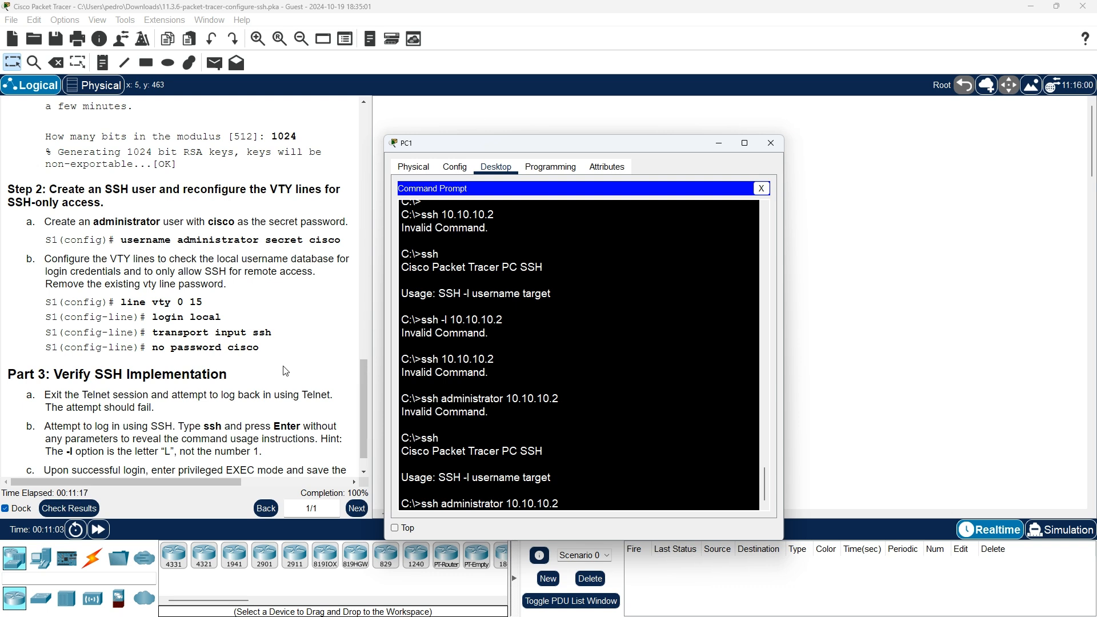
text(-l)
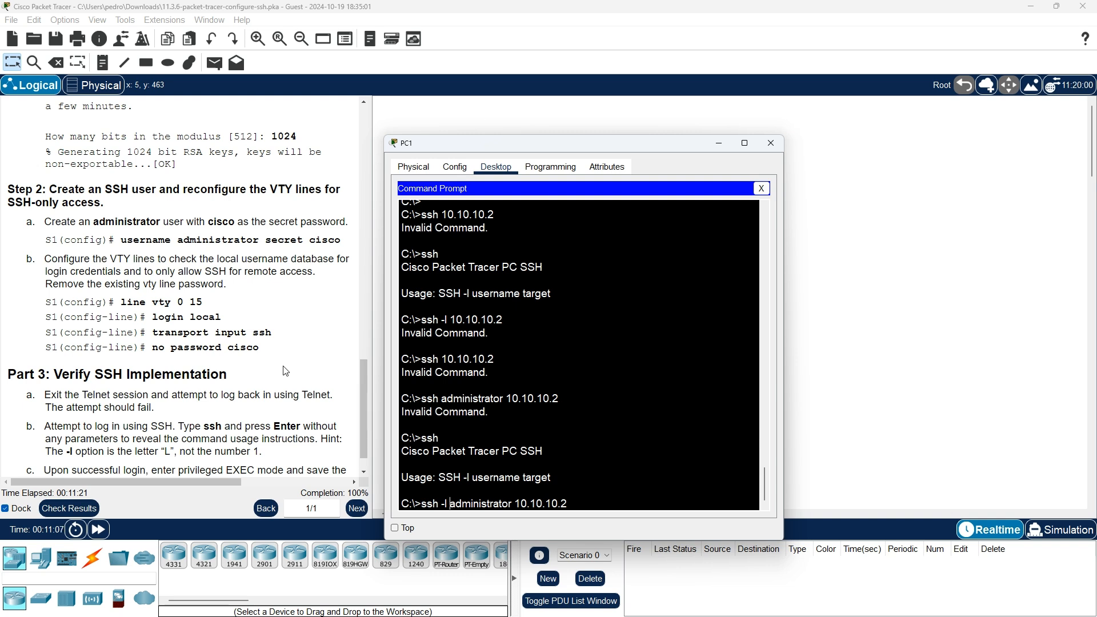
key(Return)
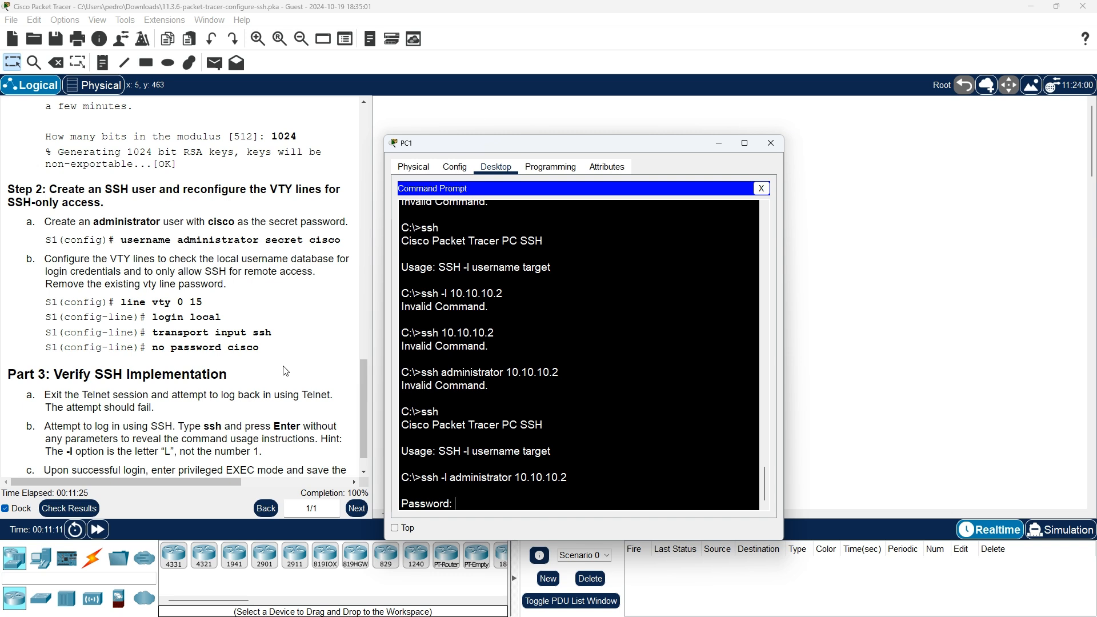
- Log into S1 with the password, then run enable to reach privileged EXEC mode
text(cisco)
key(Return)
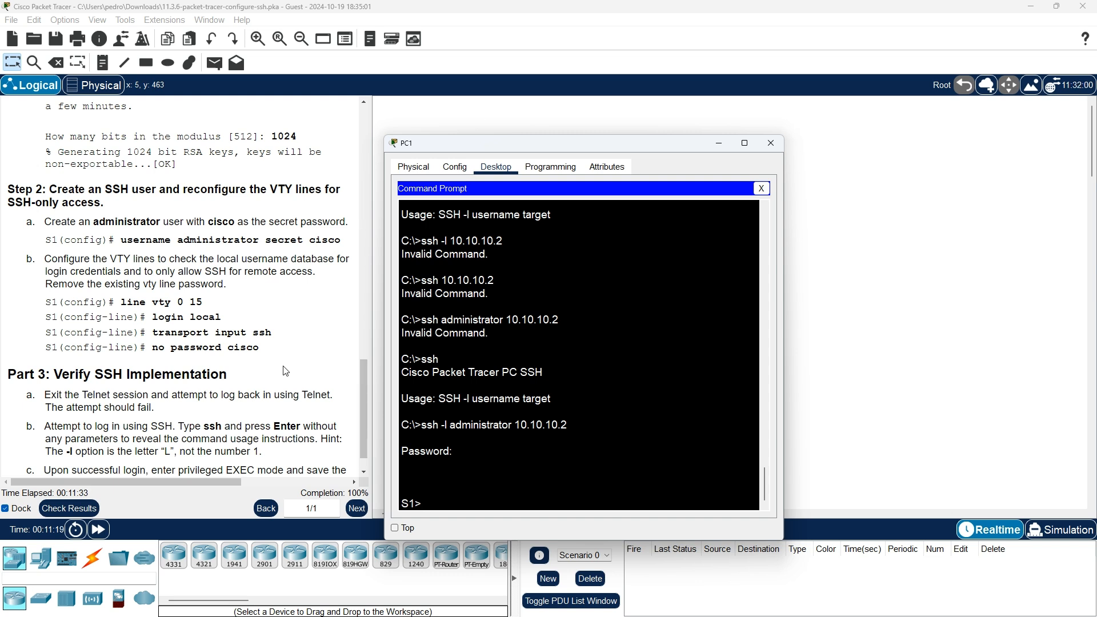
text(enabvl)
key(BackSpace)
key(BackSpace)
key(BackSpace)
text(v)
key(BackSpace)
text(ble)
key(Return)
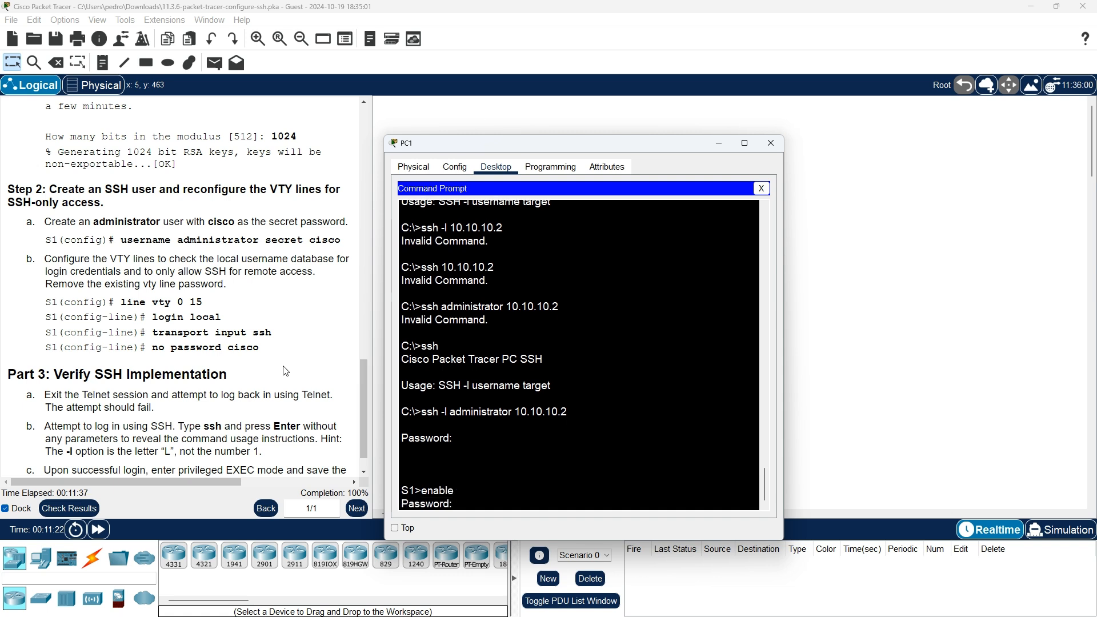
key(Return)
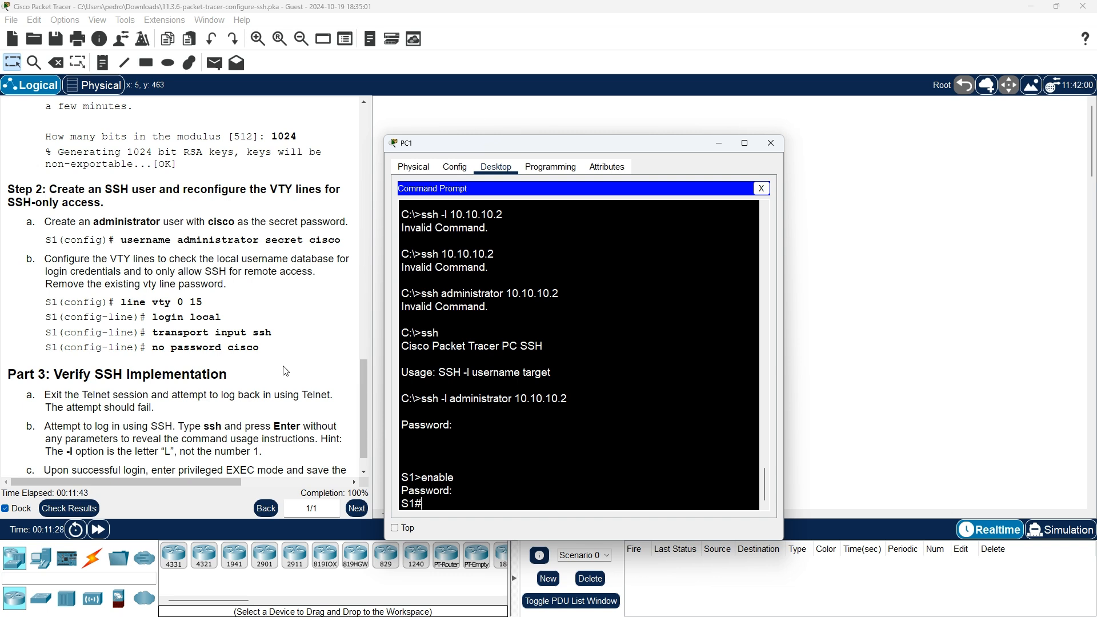
- Enter global configuration mode on S1 with configure terminal
text(conf)
key(Tab)
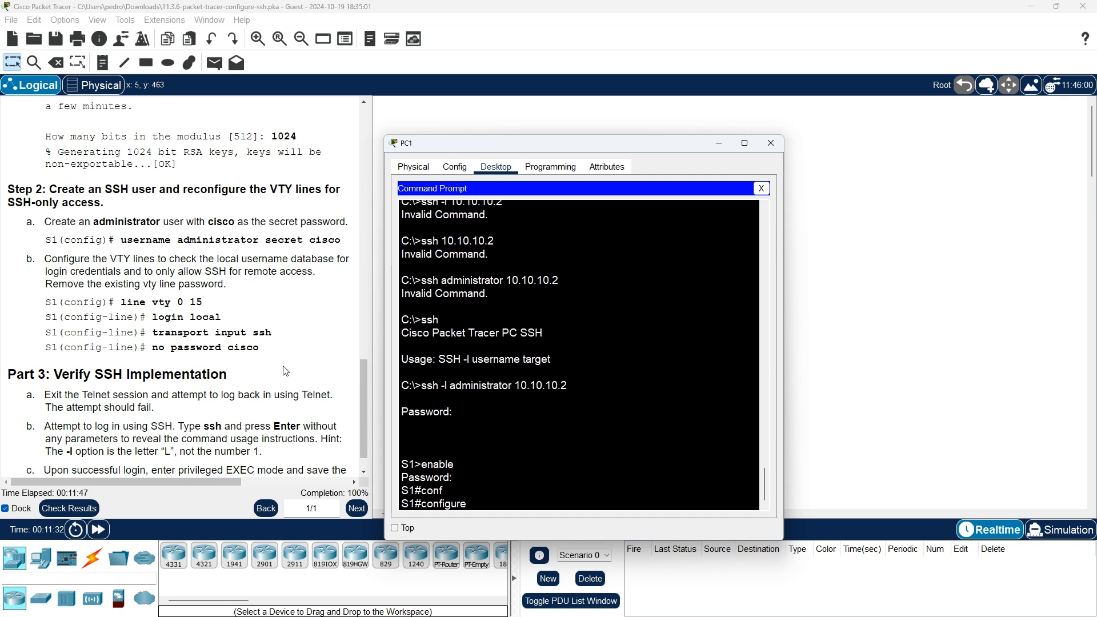
text(ter)
key(Tab)
key(Return)
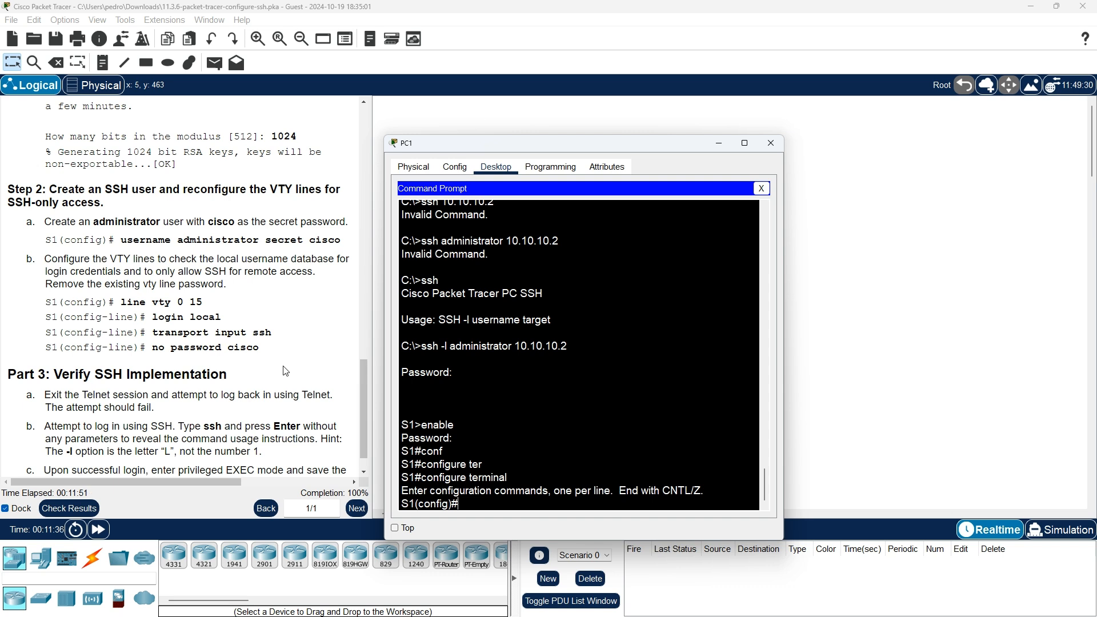
scroll(250, 435, down, 1)
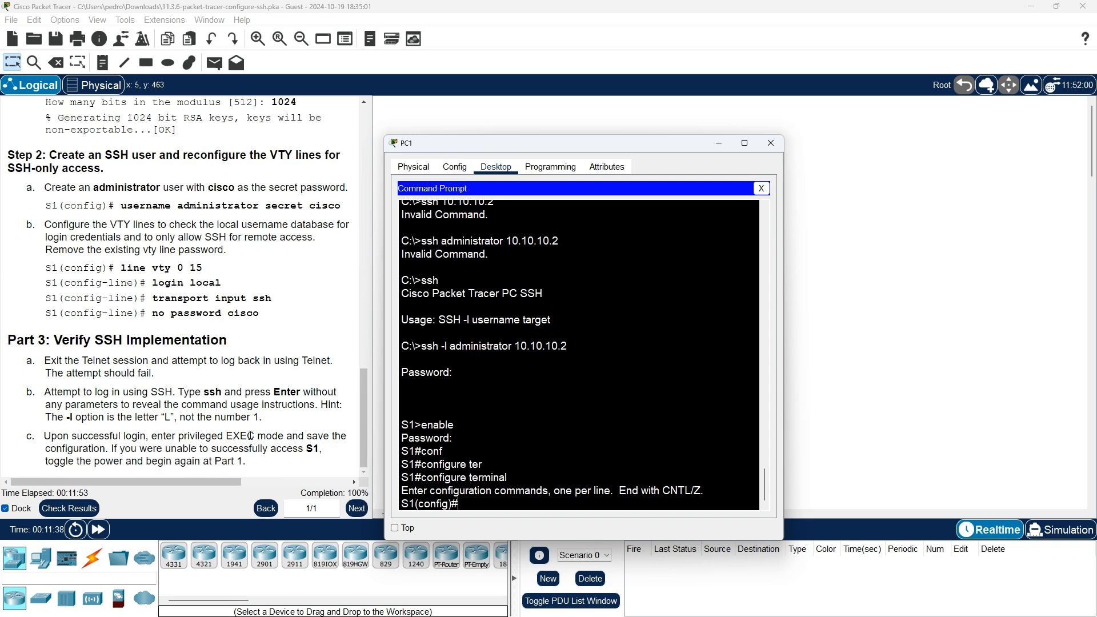